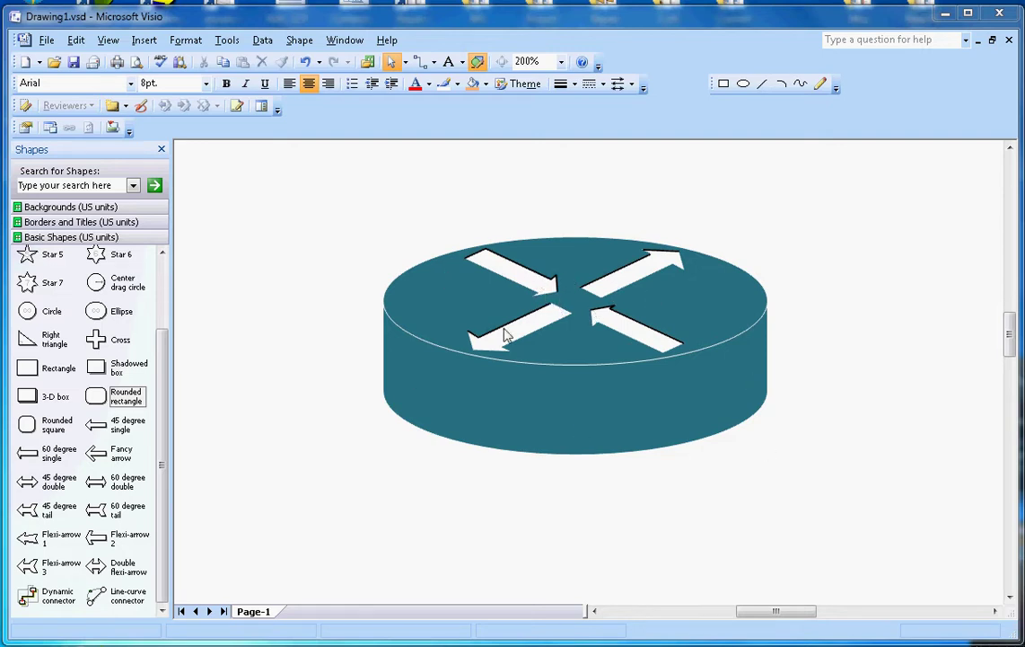
Insert a new blank Page-2 in landscape orientation into Drawing1
{"action": "right_click", "coordinate": [270, 613]}
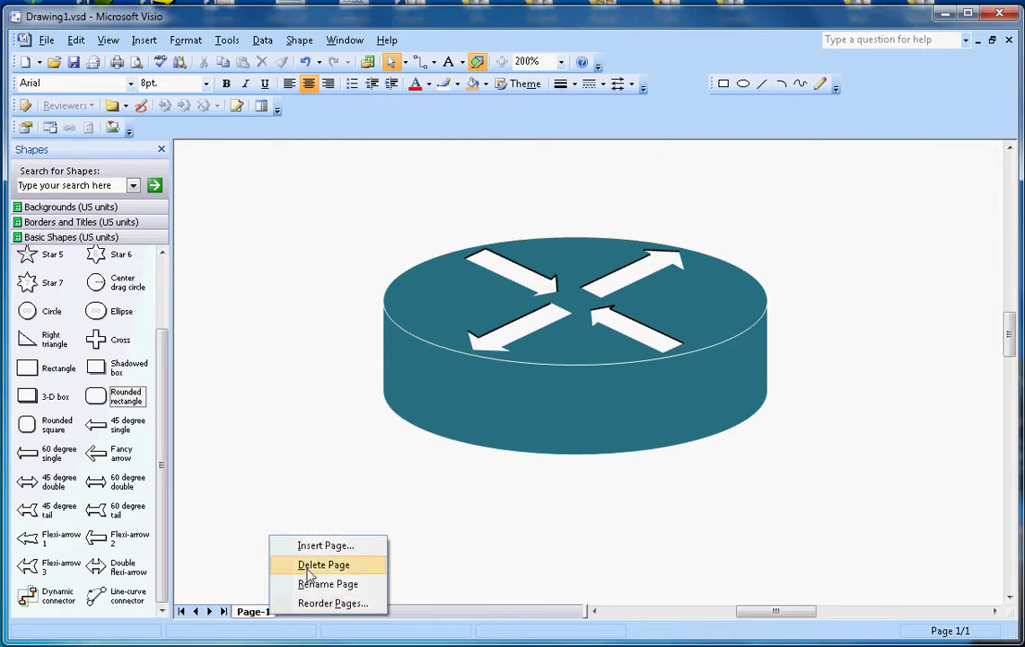
{"action": "left_click", "coordinate": [316, 546]}
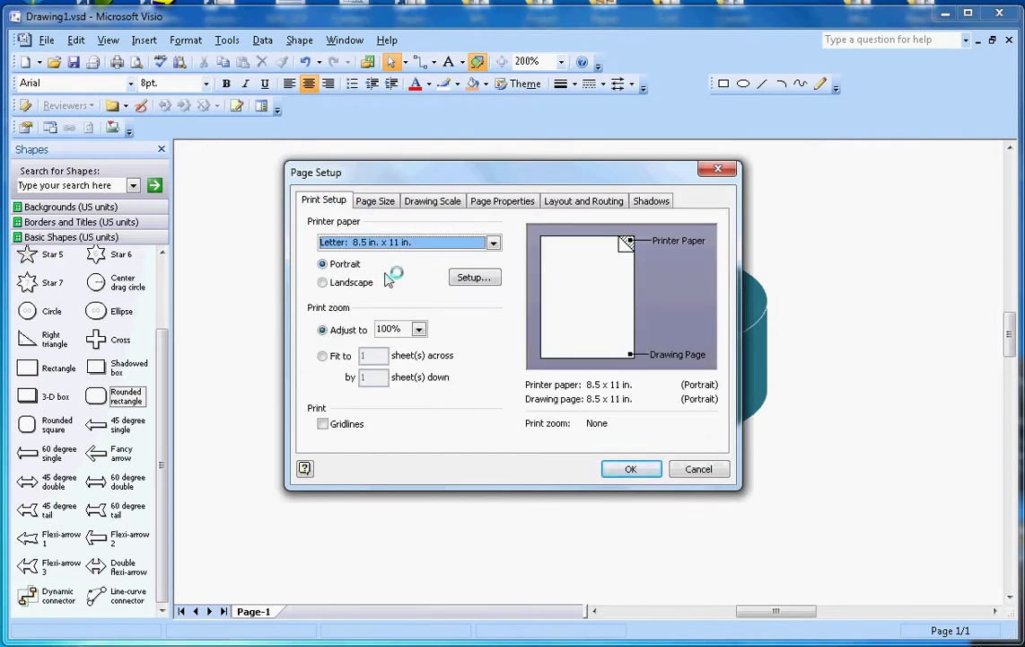
{"action": "left_click", "coordinate": [323, 282]}
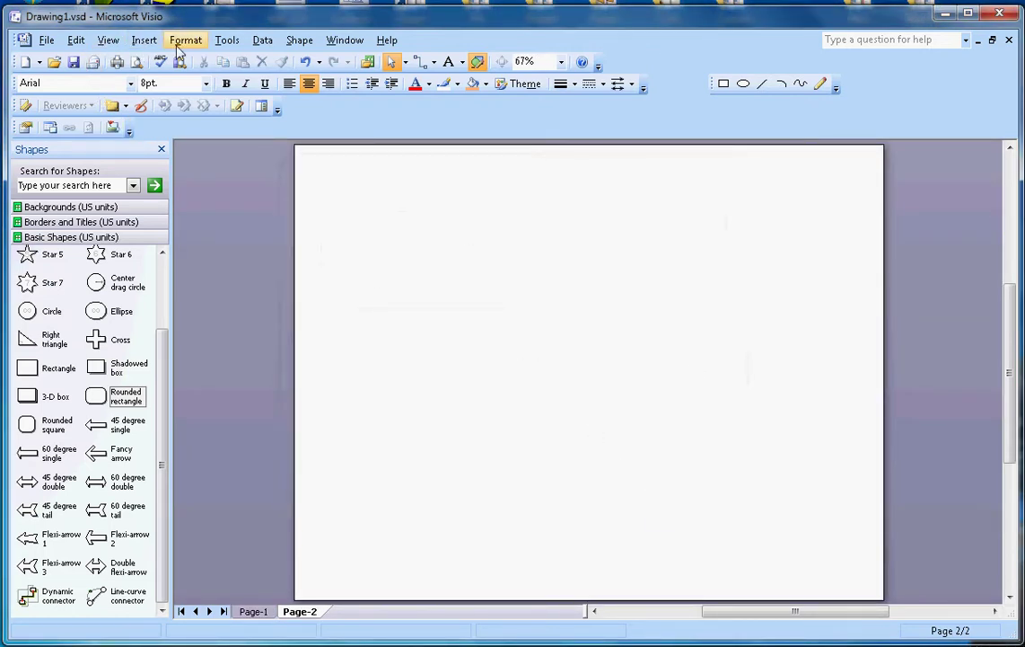
{"action": "left_click", "coordinate": [107, 41]}
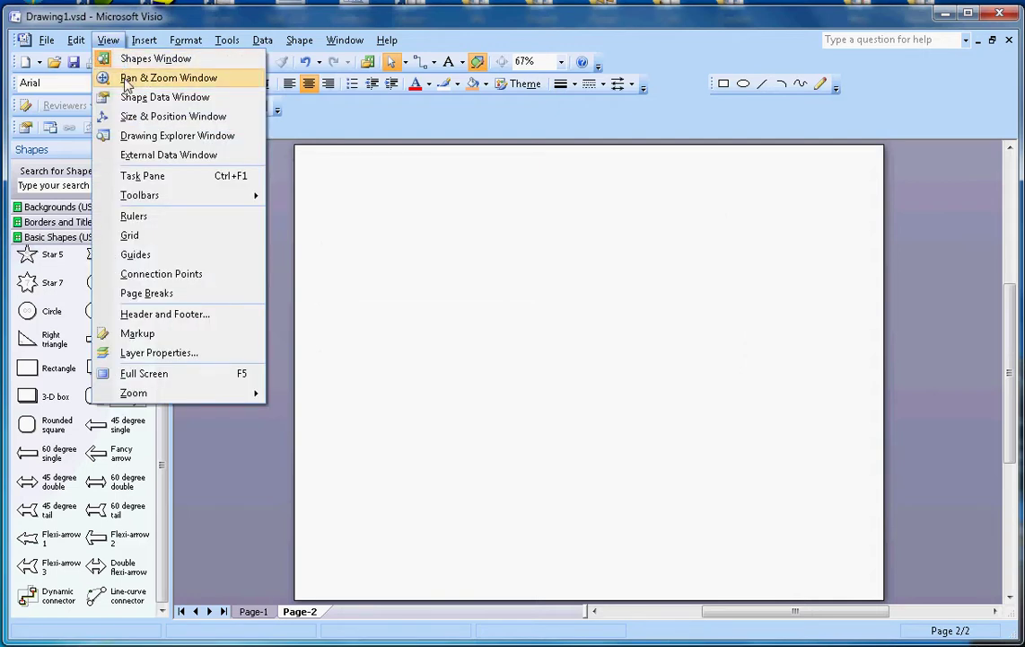
Show the Pan & Zoom window and view Page-2 at 100% zoom
{"action": "left_click", "coordinate": [126, 80]}
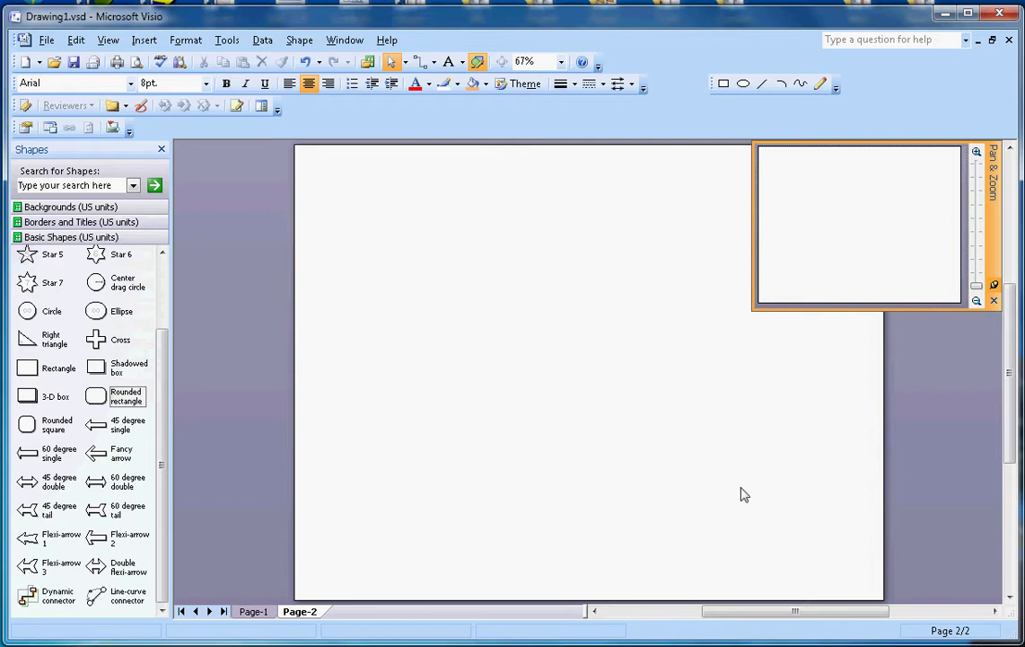
{"action": "left_click_drag", "start_coordinate": [771, 613], "coordinate": [783, 613]}
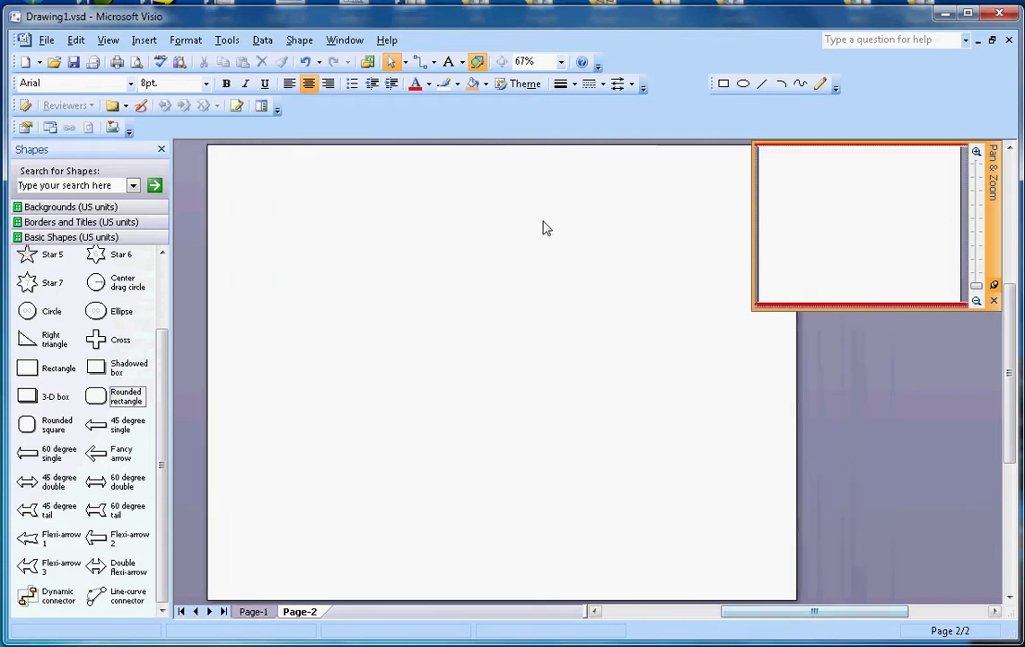
{"action": "left_click", "coordinate": [561, 61]}
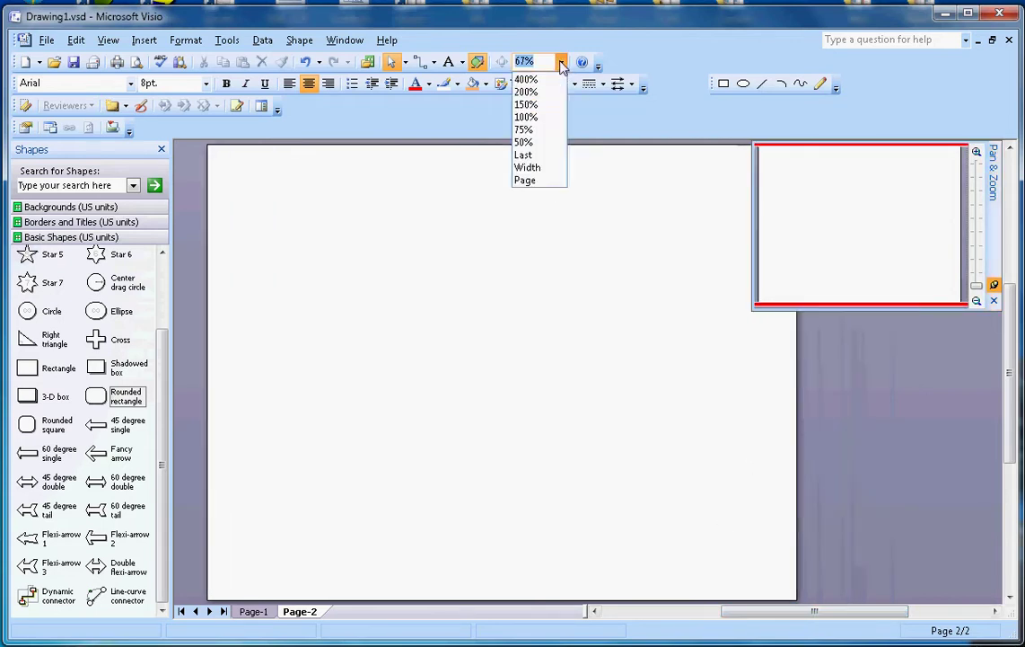
{"action": "left_click", "coordinate": [544, 118]}
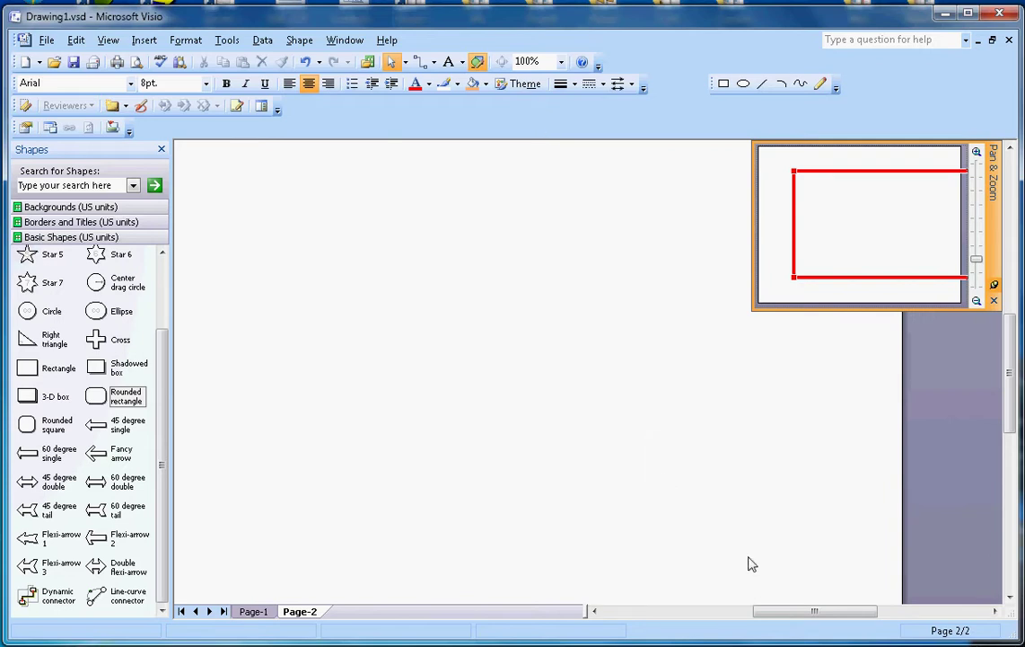
{"action": "left_click_drag", "start_coordinate": [779, 616], "coordinate": [765, 614]}
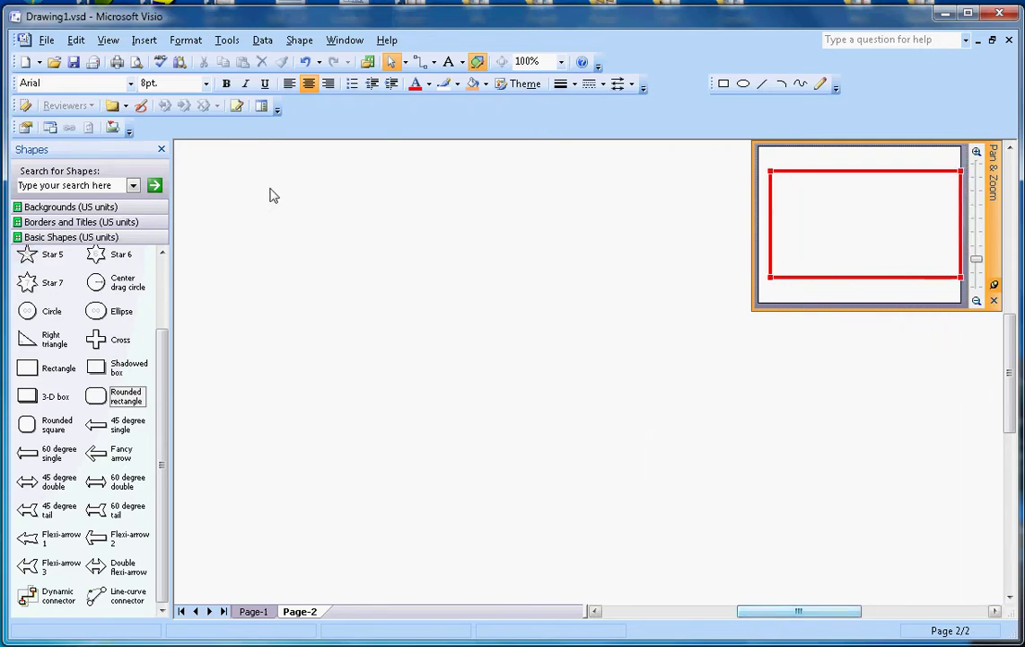
{"action": "left_click", "coordinate": [108, 41]}
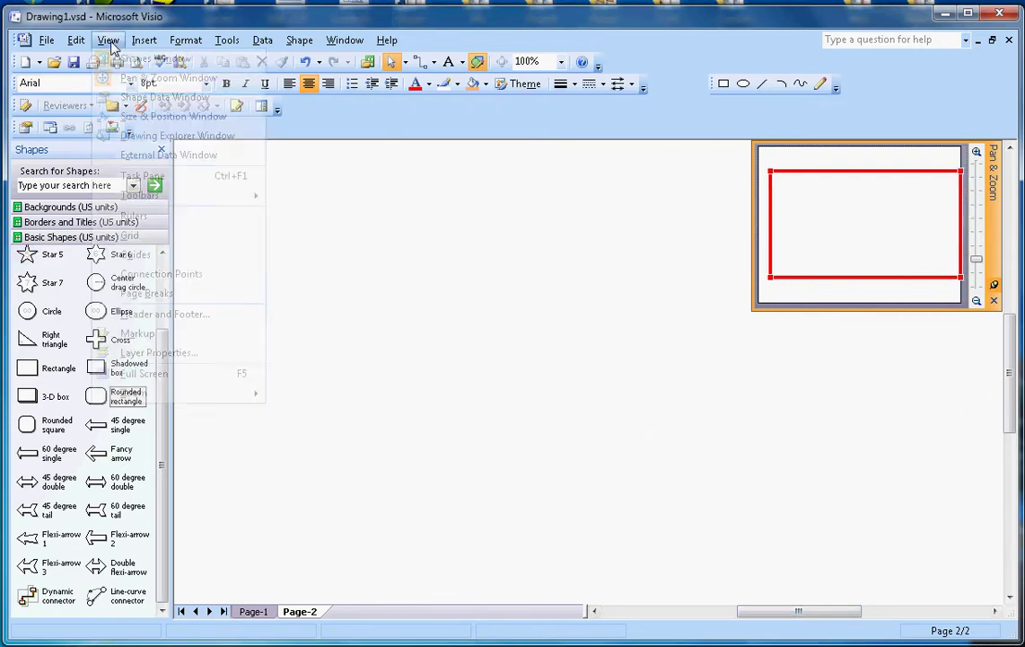
Turn on rulers and the grid for Page-2
{"action": "left_click", "coordinate": [132, 217]}
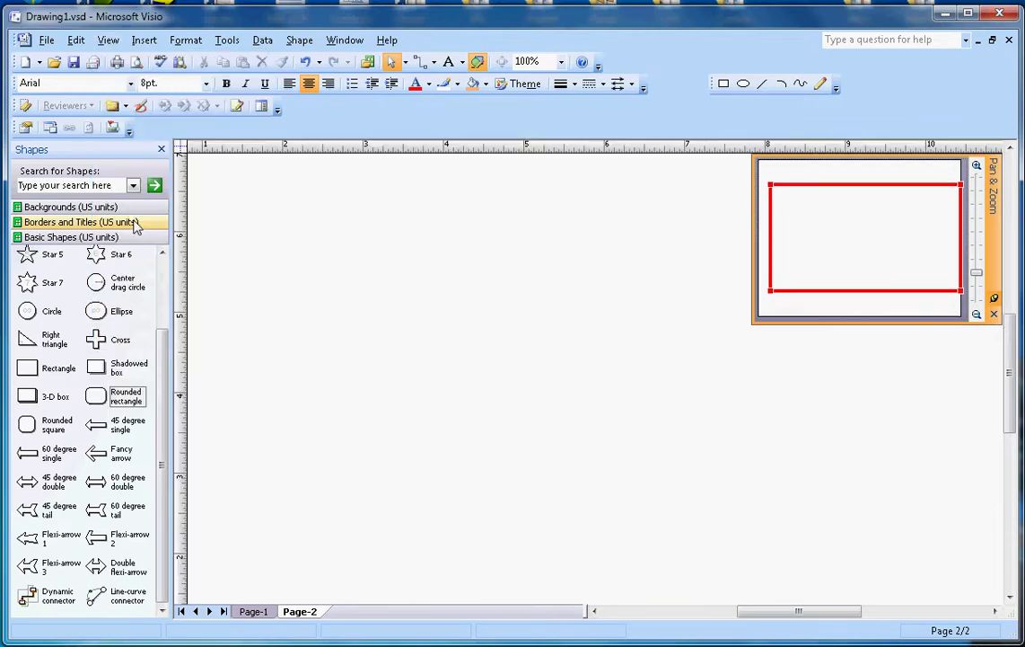
{"action": "left_click", "coordinate": [108, 40]}
{"action": "left_click", "coordinate": [135, 212]}
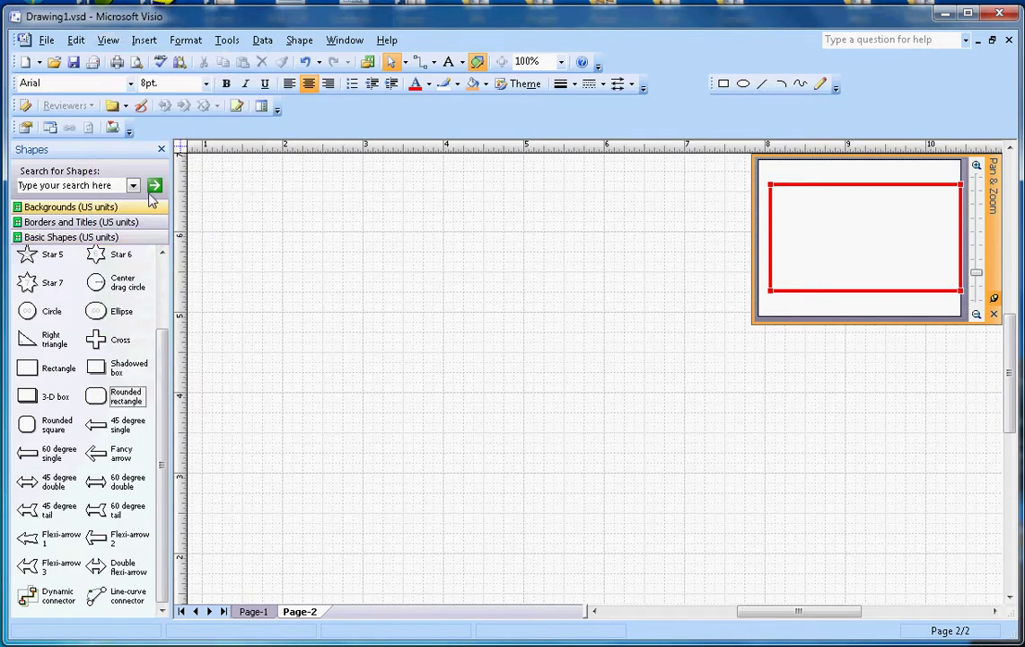
{"action": "left_click", "coordinate": [110, 40]}
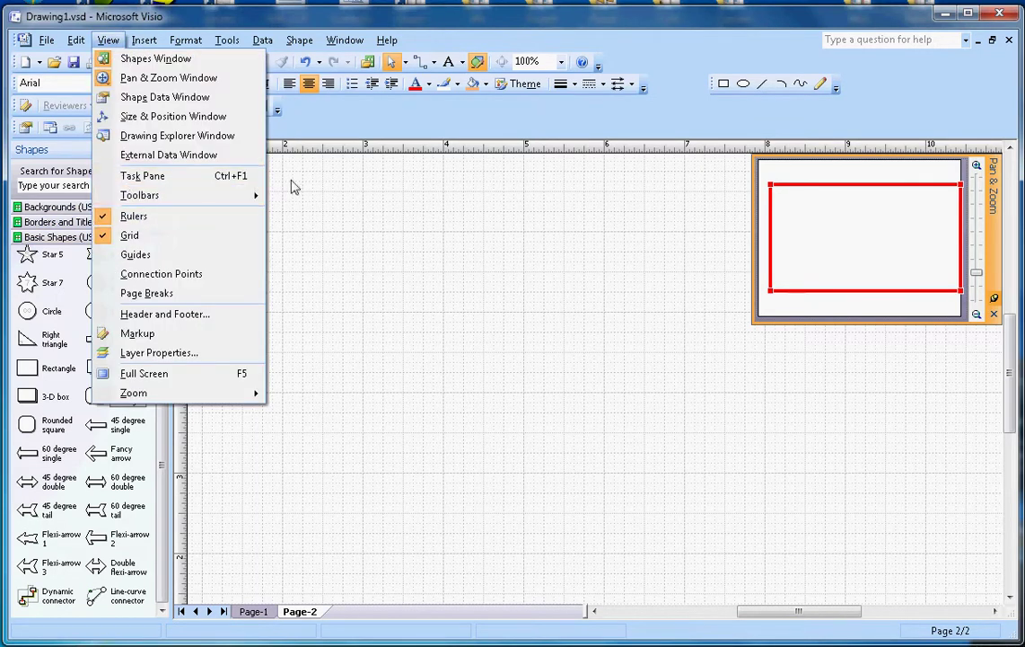
{"action": "left_click", "coordinate": [328, 191]}
Enable Snap in the Snap & Glue settings
{"action": "left_click", "coordinate": [228, 41]}
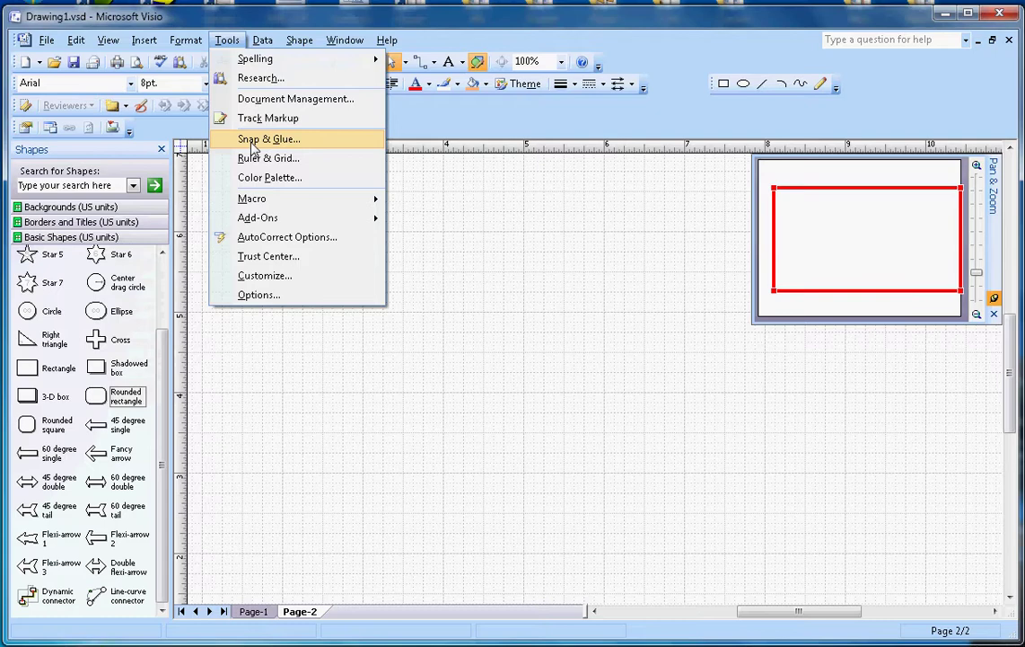
{"action": "left_click", "coordinate": [255, 139]}
{"action": "left_click", "coordinate": [337, 263]}
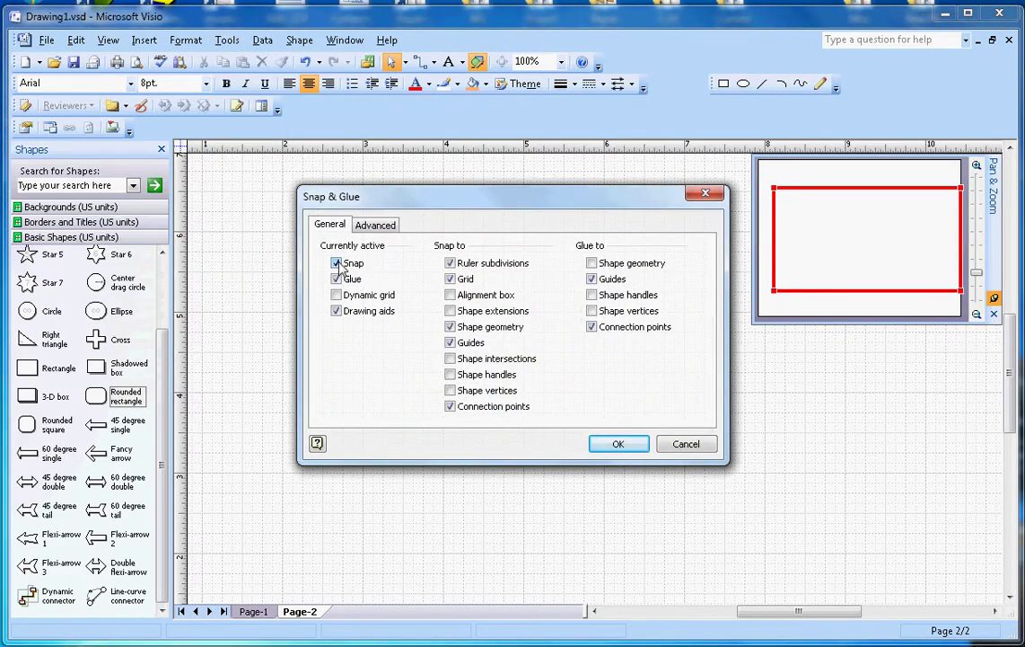
{"action": "left_click", "coordinate": [618, 446]}
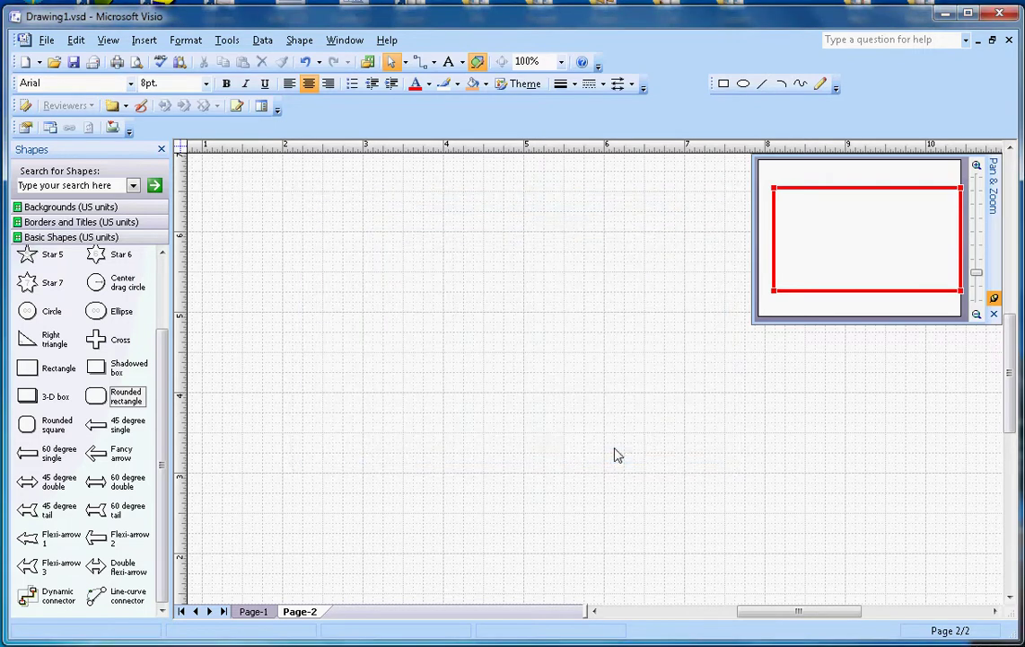
{"action": "left_click", "coordinate": [100, 317]}
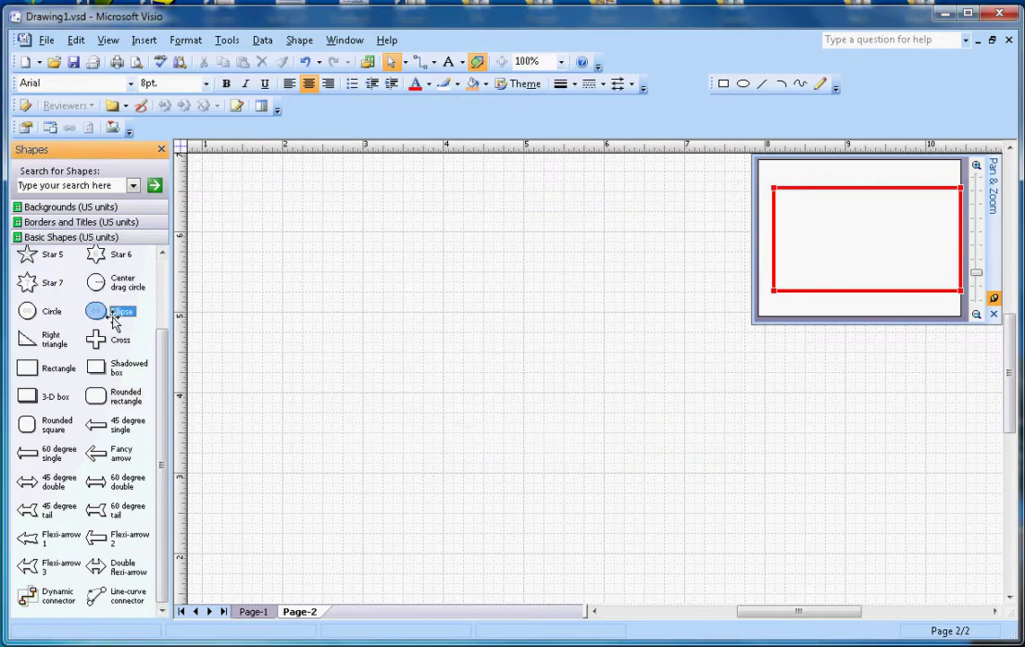
Place an ellipse on Page-2 and flatten it to 2.125 in wide
{"action": "left_click_drag", "start_coordinate": [99, 319], "coordinate": [486, 333]}
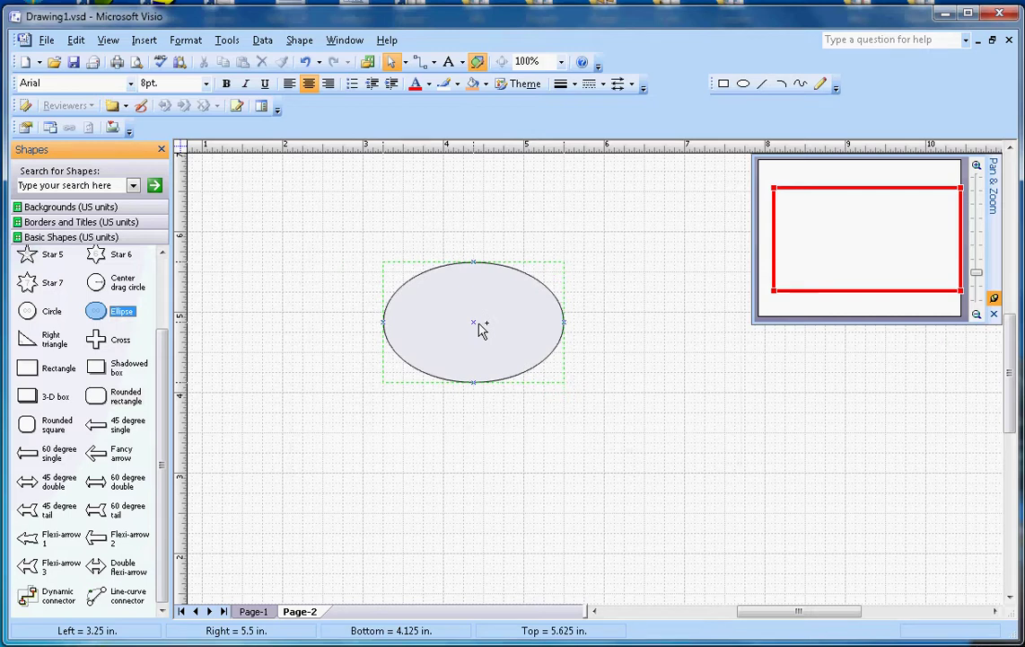
{"action": "left_click_drag", "start_coordinate": [490, 392], "coordinate": [493, 327]}
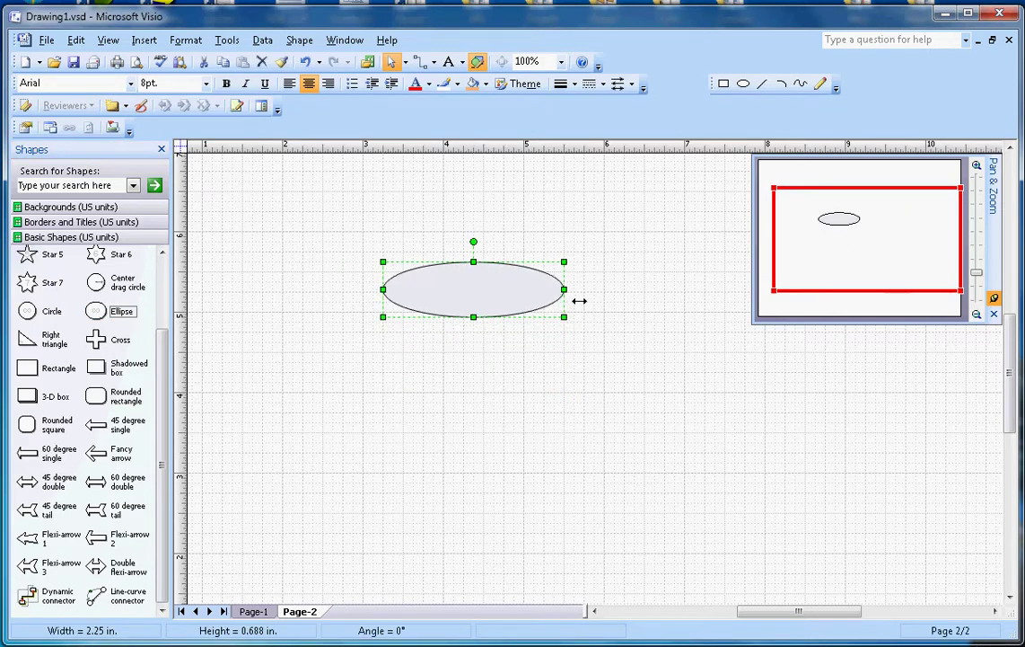
{"action": "left_click_drag", "start_coordinate": [579, 301], "coordinate": [559, 300]}
{"action": "left_click", "coordinate": [468, 191]}
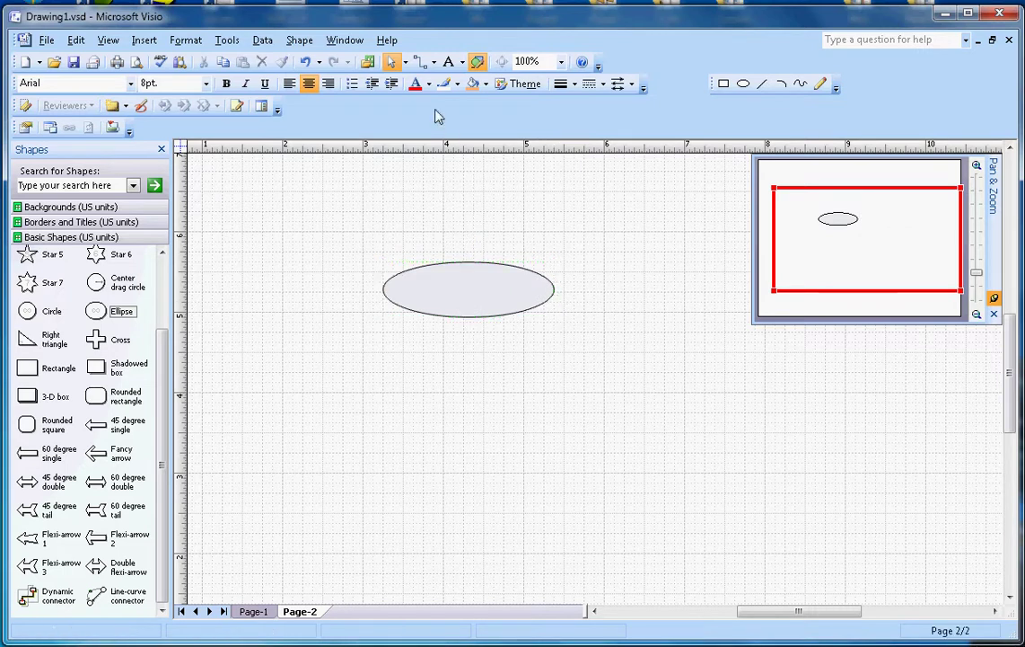
Fill the ellipse with teal
{"action": "left_click", "coordinate": [496, 281]}
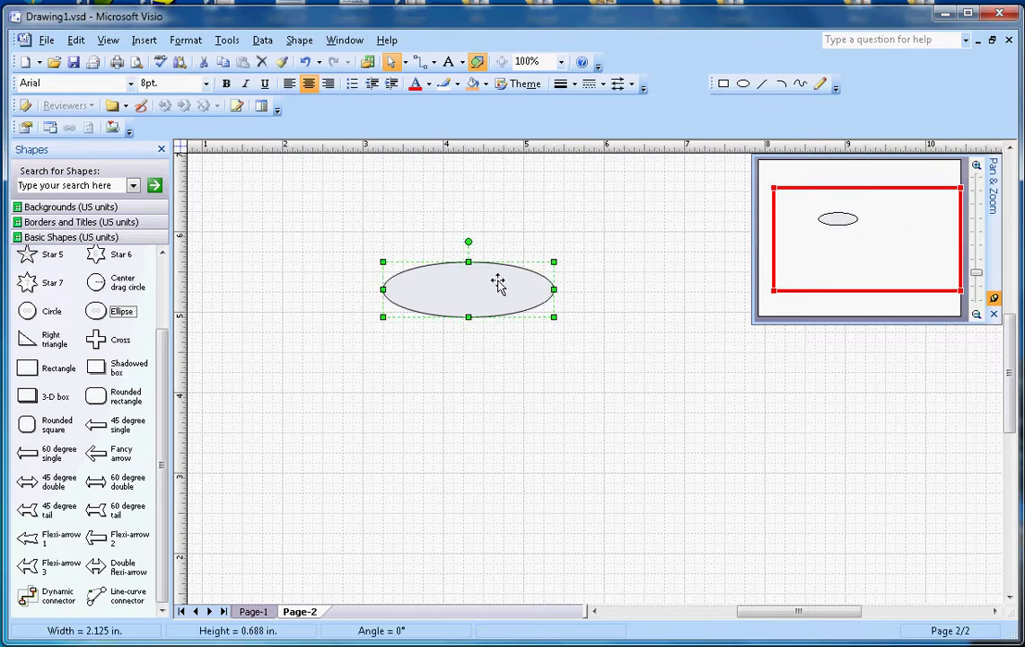
{"action": "left_click", "coordinate": [484, 83]}
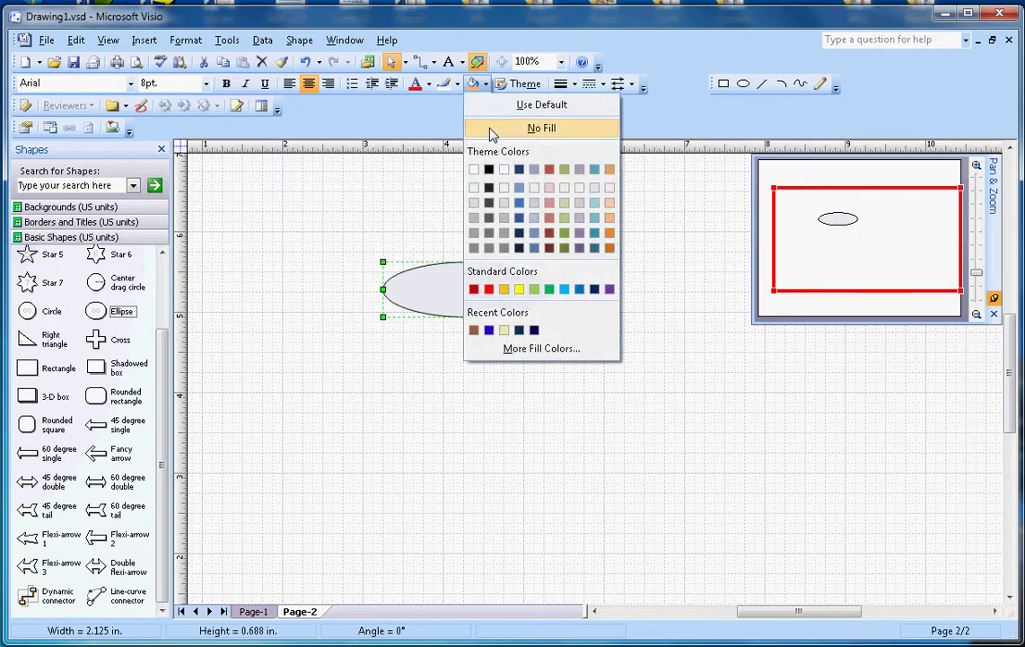
{"action": "left_click", "coordinate": [594, 232]}
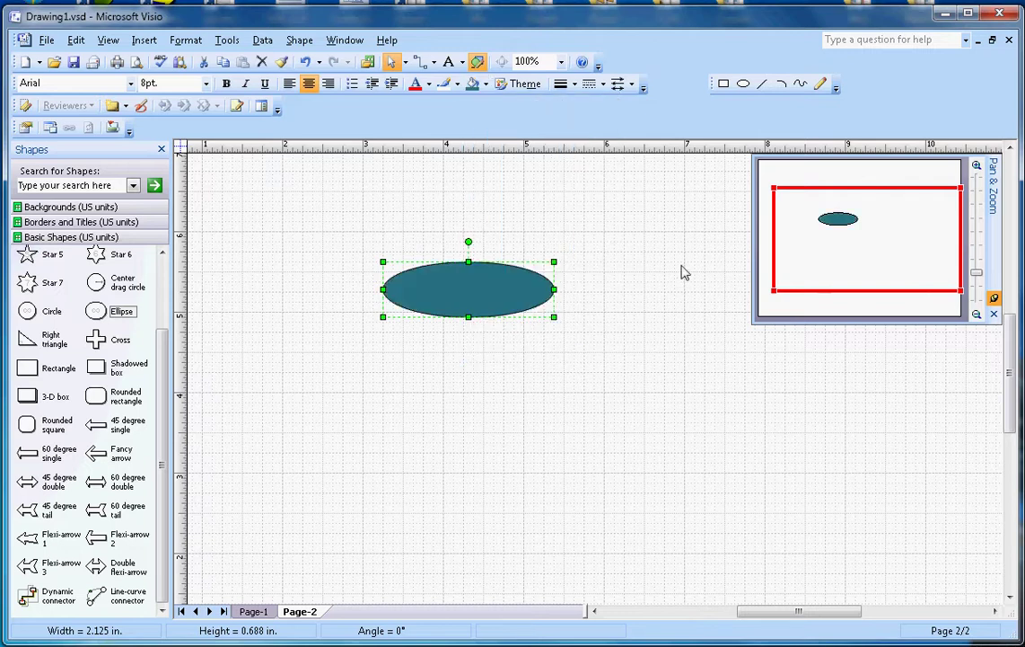
Place a rectangle over the ellipse's lower half, shortened to 0.688 in tall
{"action": "left_click", "coordinate": [528, 308]}
{"action": "left_click", "coordinate": [351, 303]}
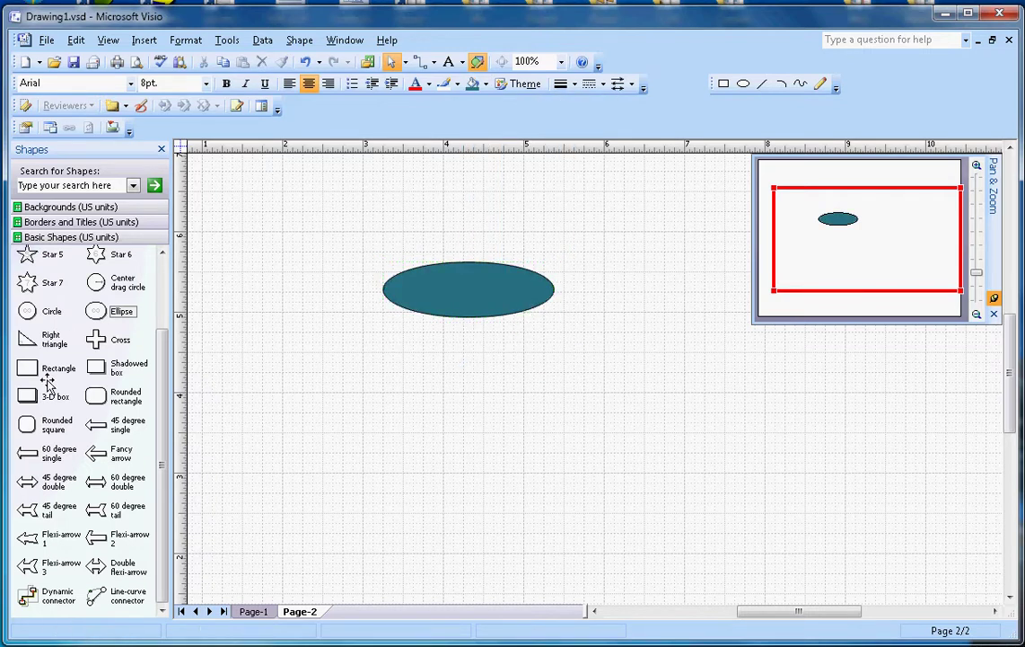
{"action": "left_click_drag", "start_coordinate": [40, 370], "coordinate": [454, 336]}
{"action": "left_click_drag", "start_coordinate": [454, 380], "coordinate": [561, 331]}
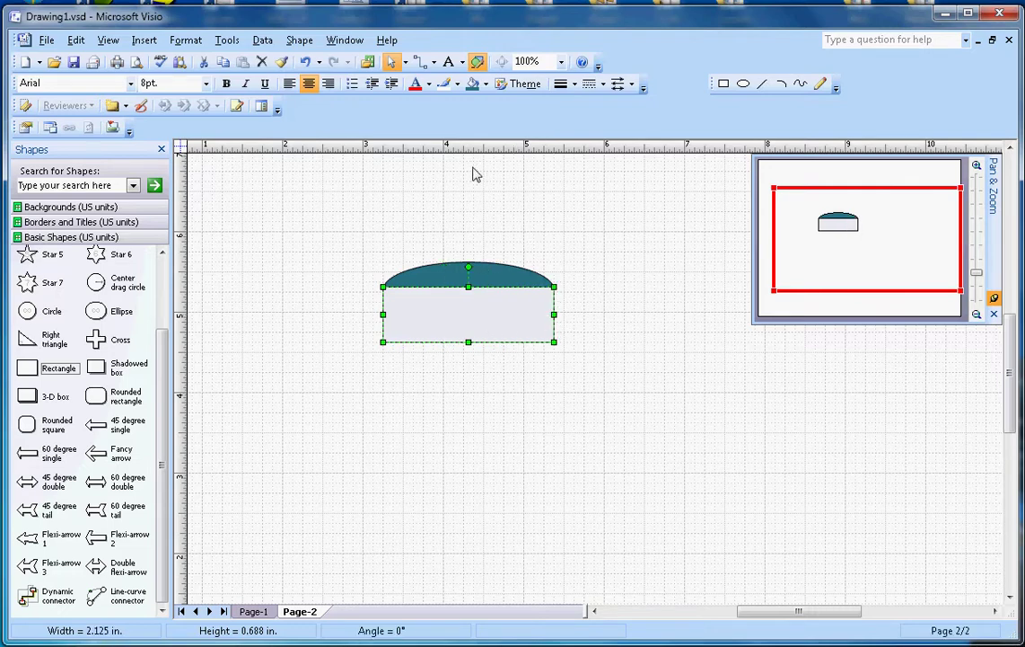
Fill the rectangle with the same teal as the ellipse
{"action": "left_click", "coordinate": [473, 85]}
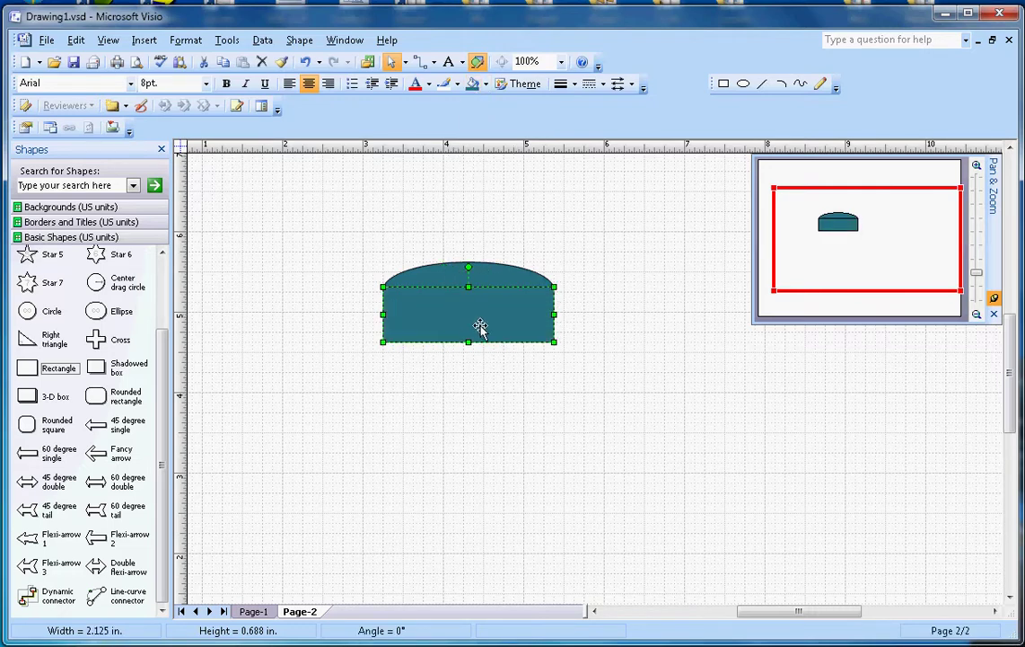
{"action": "left_click", "coordinate": [455, 281]}
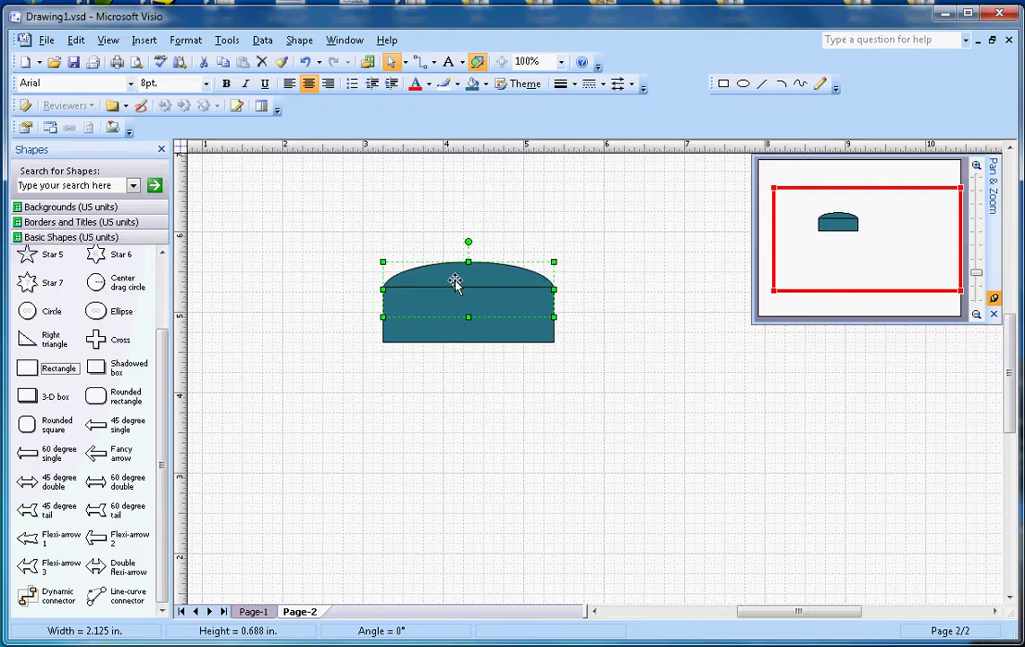
{"action": "right_click", "coordinate": [457, 280]}
{"action": "left_click", "coordinate": [439, 279]}
Bring the ellipse to the front so its full oval shows above the rectangle
{"action": "left_click", "coordinate": [439, 278]}
{"action": "right_click", "coordinate": [439, 280]}
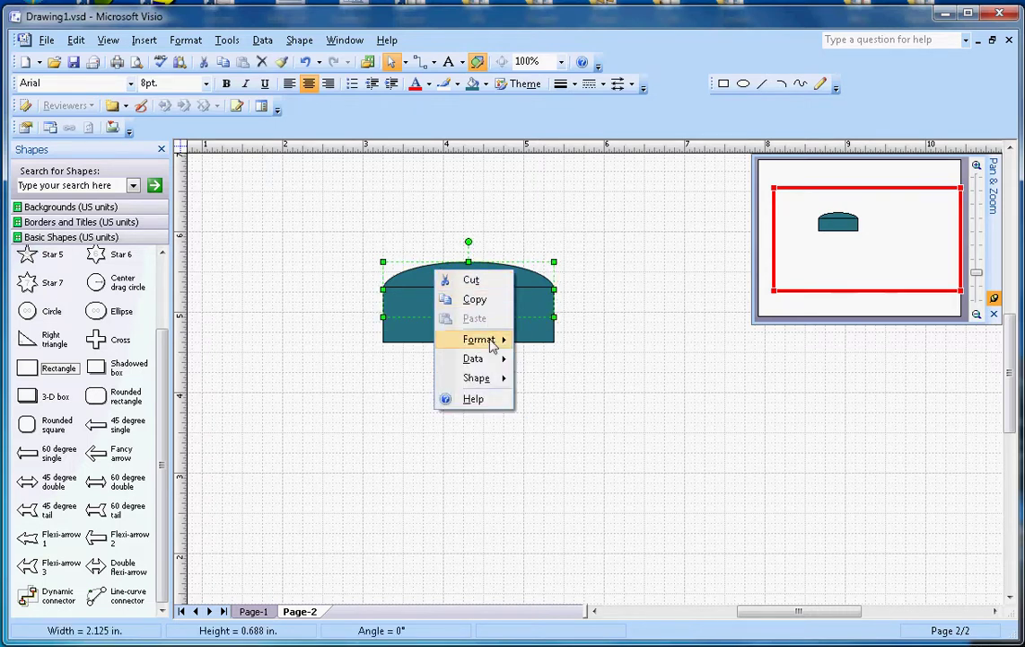
{"action": "mouse_move", "coordinate": [485, 364]}
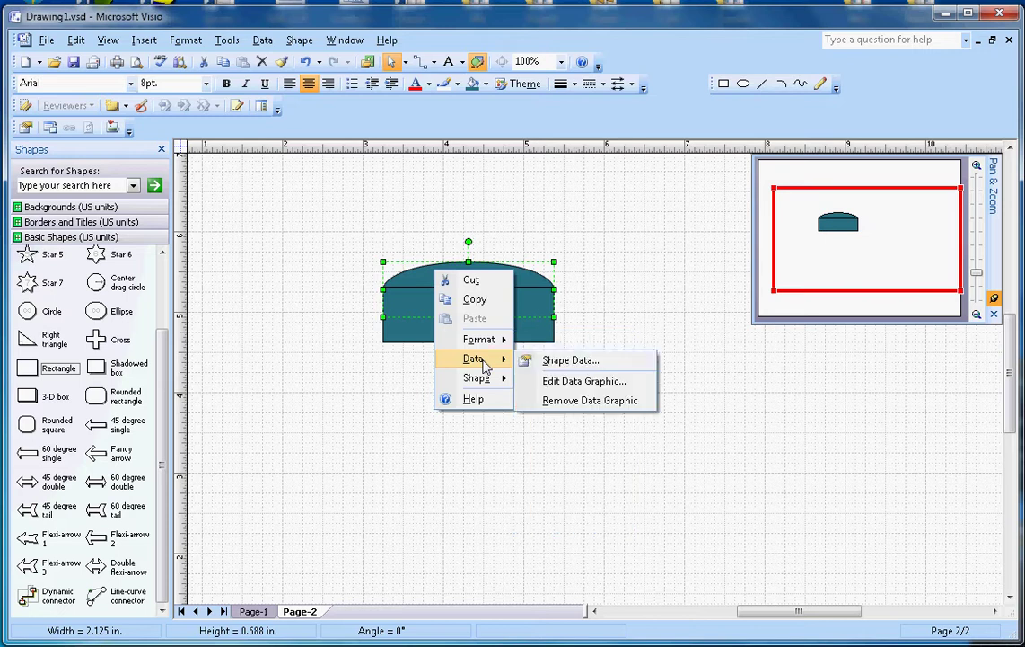
{"action": "mouse_move", "coordinate": [486, 383]}
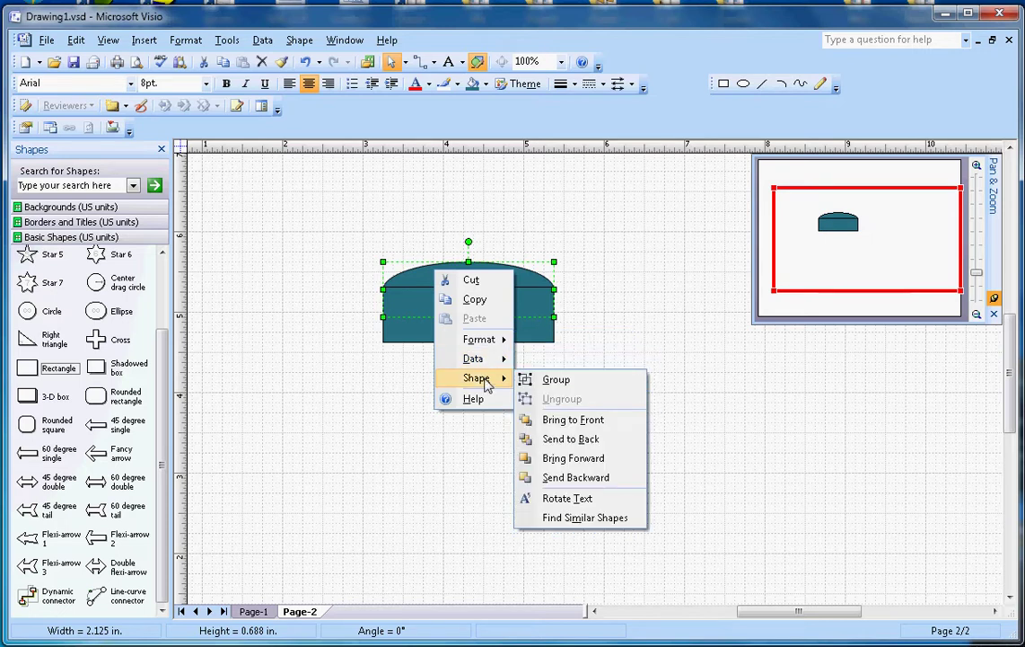
{"action": "left_click", "coordinate": [566, 420]}
{"action": "left_click", "coordinate": [567, 435]}
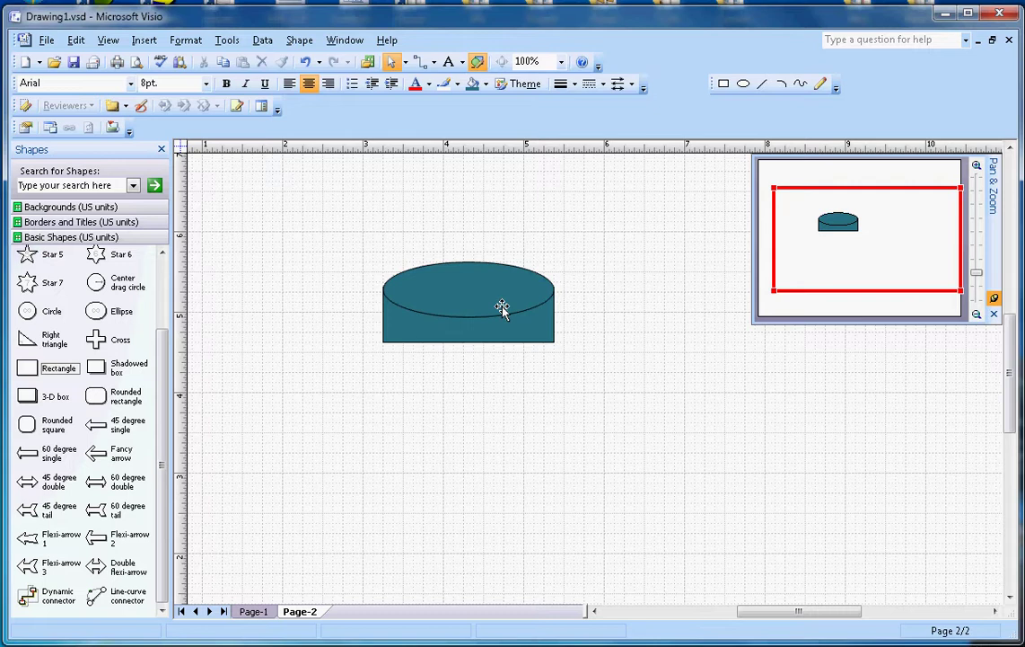
{"action": "left_click", "coordinate": [475, 346]}
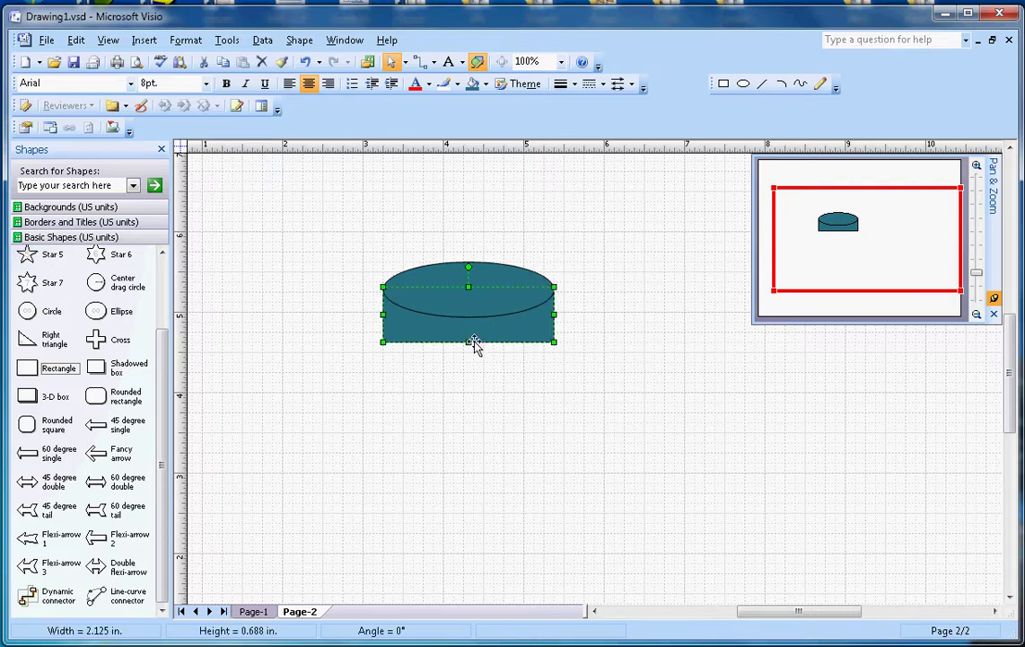
{"action": "left_click", "coordinate": [454, 204]}
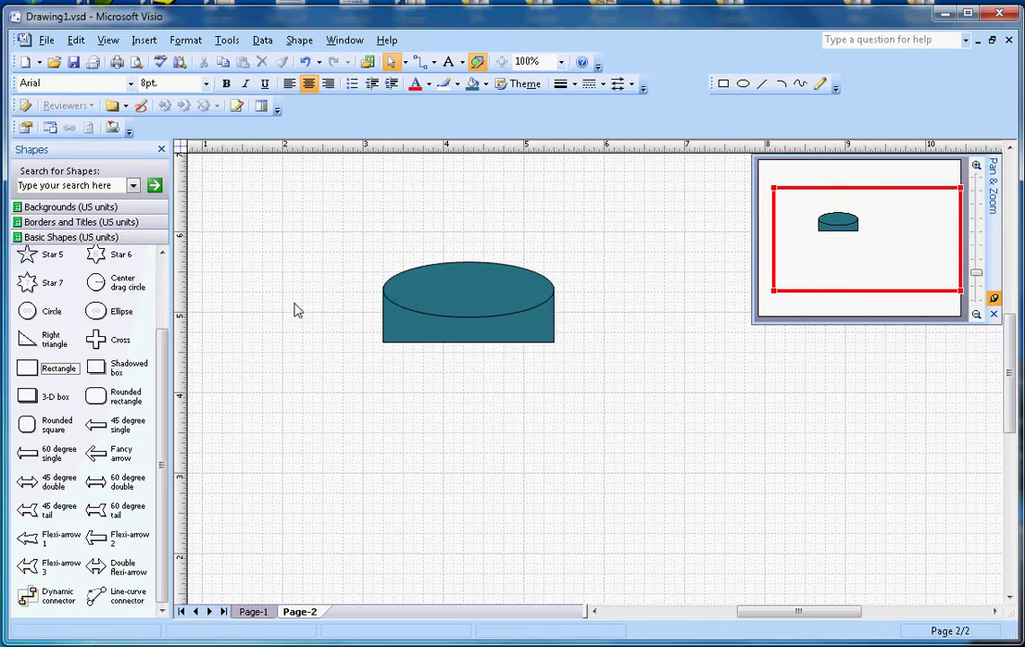
{"action": "left_click", "coordinate": [438, 305]}
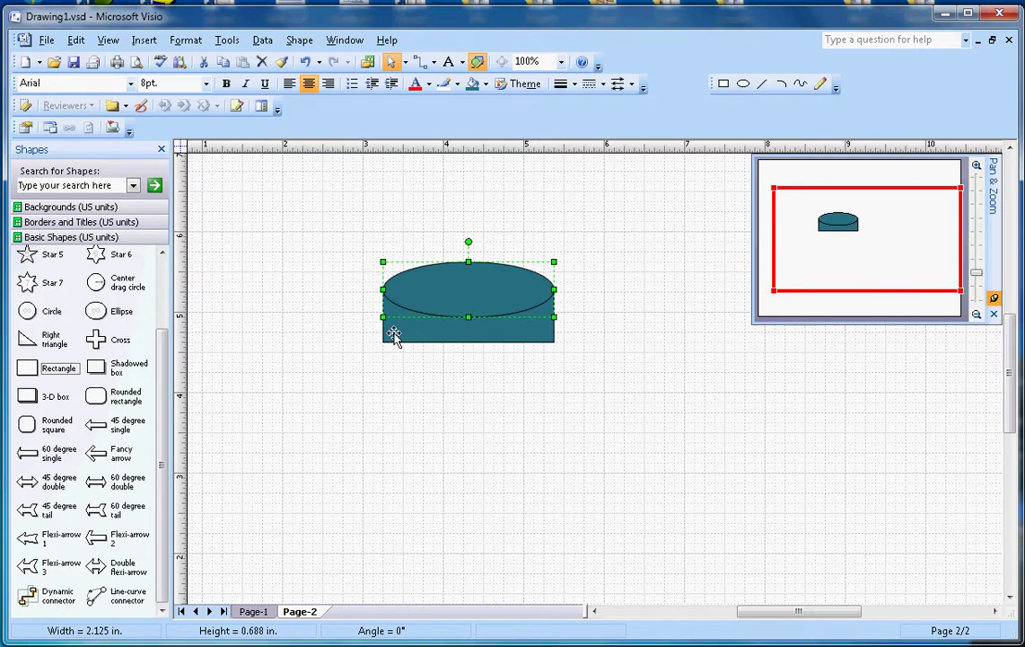
Copy the top ellipse and move the copy to the rectangle's bottom edge
{"action": "right_click", "coordinate": [397, 289]}
{"action": "left_click", "coordinate": [485, 334]}
{"action": "right_click", "coordinate": [472, 392]}
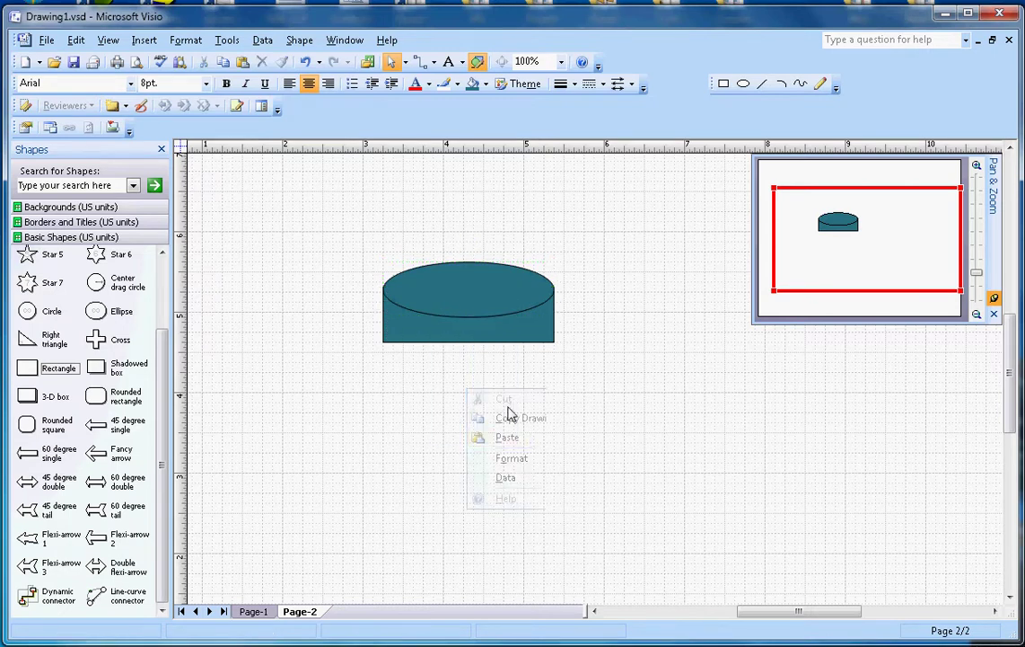
{"action": "left_click", "coordinate": [531, 434]}
{"action": "left_click_drag", "start_coordinate": [574, 402], "coordinate": [450, 370]}
{"action": "left_click", "coordinate": [489, 402]}
{"action": "left_click", "coordinate": [475, 360]}
Bring the bottom ellipse forward to form the cylinder's curved base
{"action": "right_click", "coordinate": [469, 358]}
{"action": "mouse_move", "coordinate": [529, 461]}
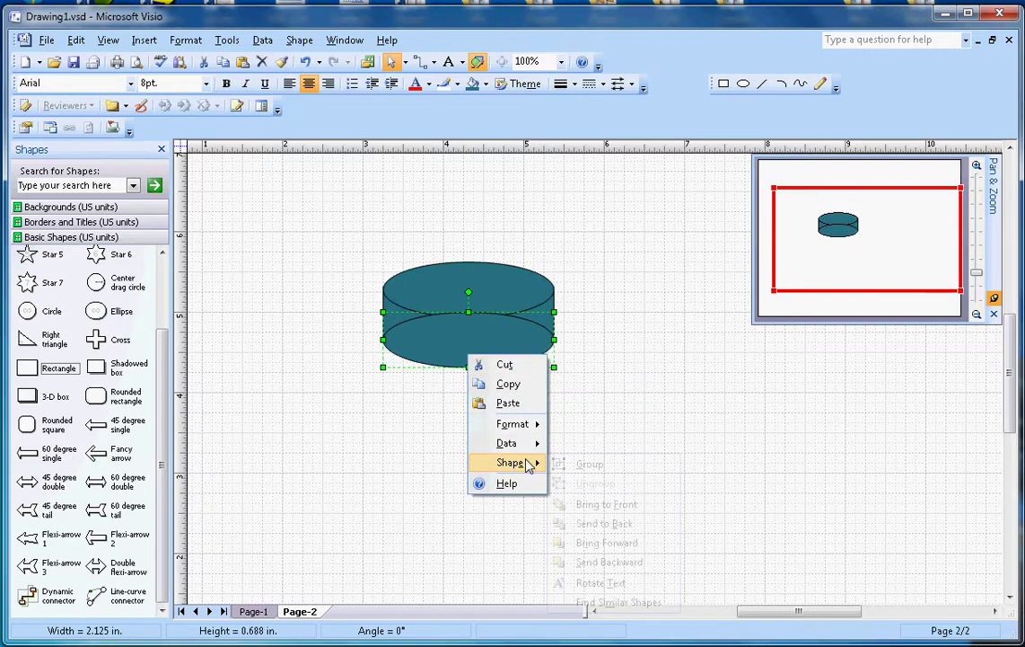
{"action": "left_click", "coordinate": [603, 542]}
{"action": "left_click", "coordinate": [606, 509]}
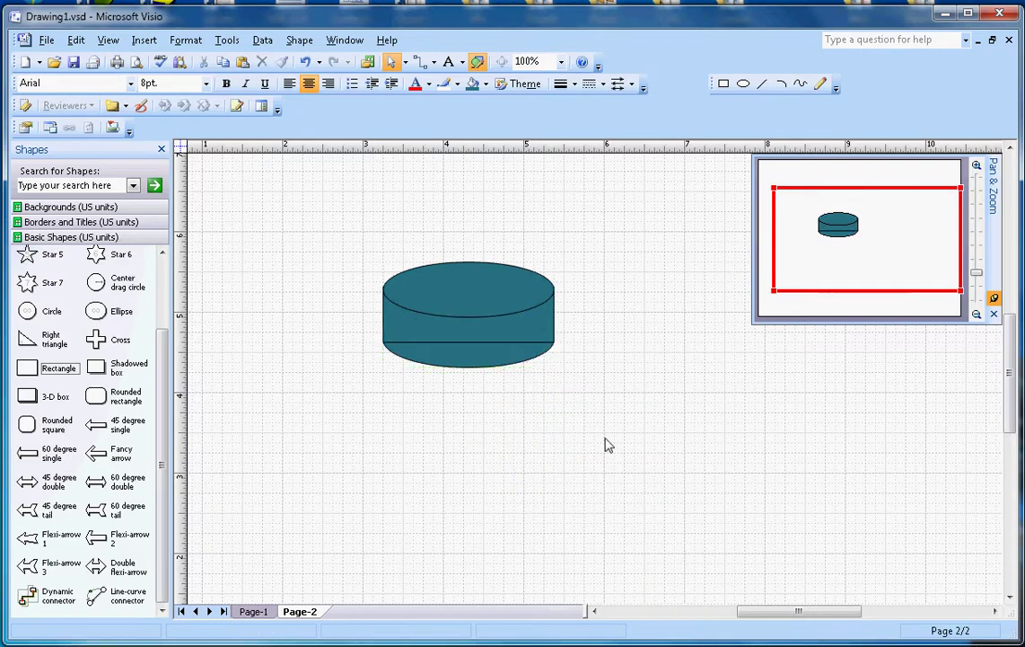
{"action": "left_click", "coordinate": [458, 347]}
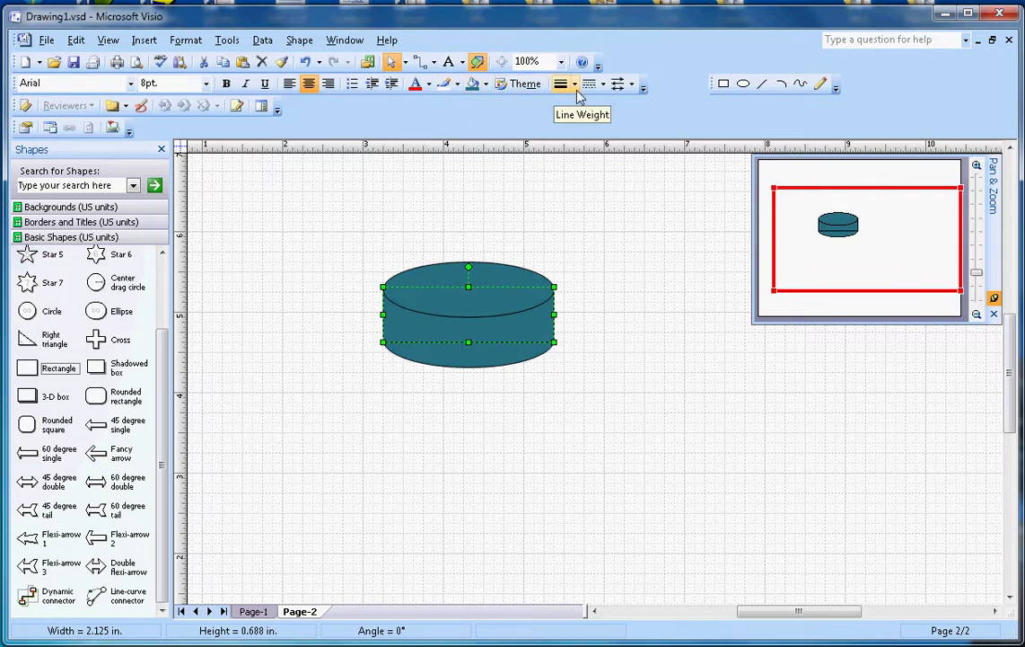
Set the cylinder body's line colour to No Line
{"action": "left_click", "coordinate": [459, 87]}
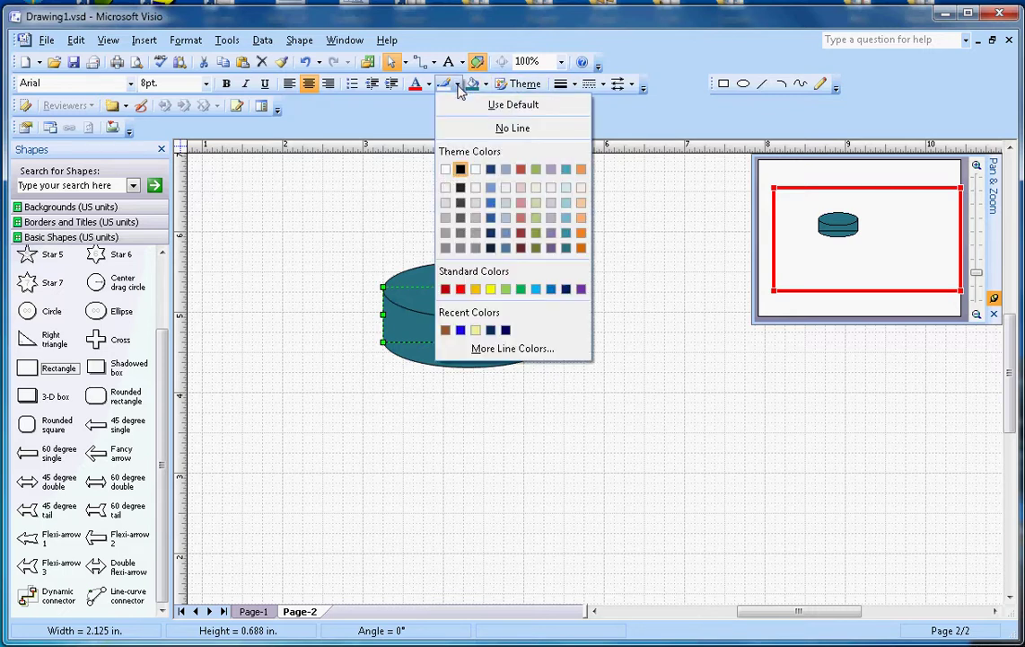
{"action": "left_click", "coordinate": [492, 130]}
{"action": "left_click", "coordinate": [586, 271]}
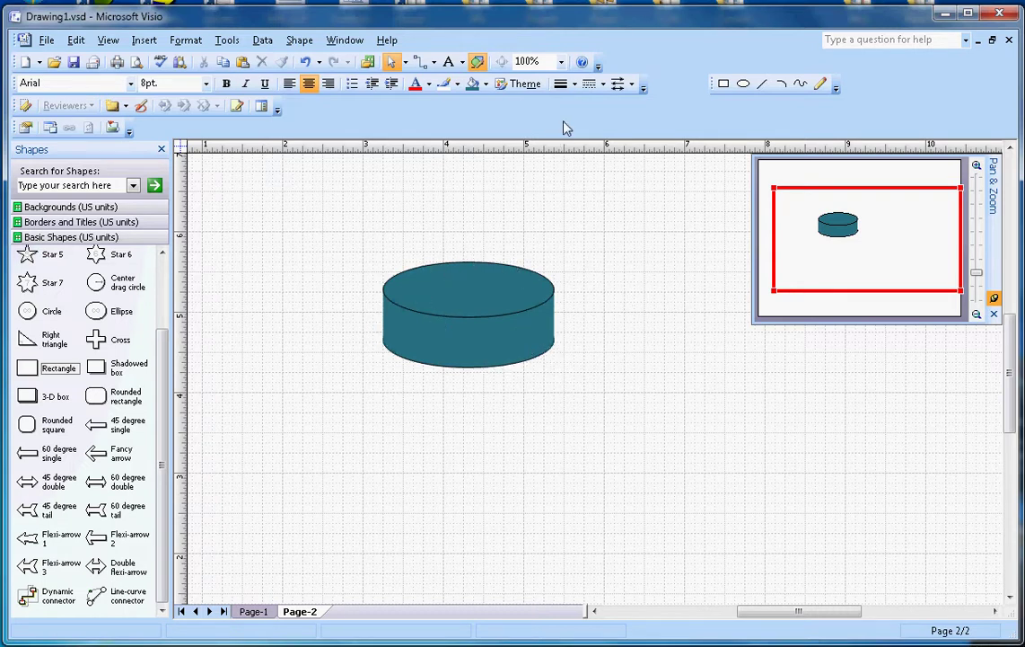
Zoom in to 200% on the cylinder
{"action": "left_click", "coordinate": [977, 166]}
{"action": "left_click", "coordinate": [977, 165]}
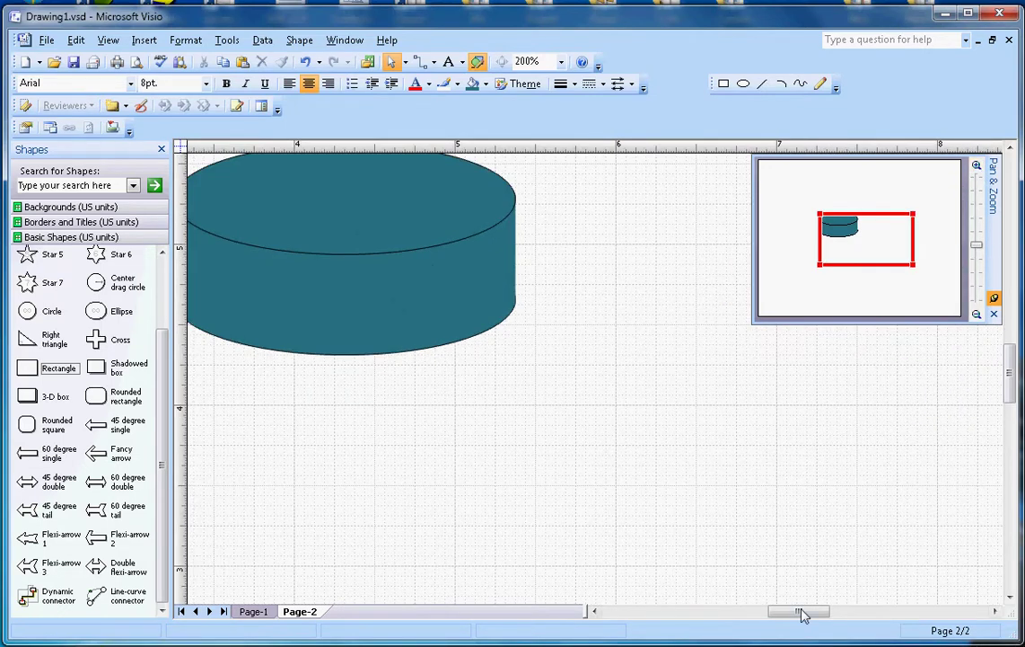
{"action": "left_click_drag", "start_coordinate": [802, 613], "coordinate": [791, 613]}
{"action": "scroll", "coordinate": [792, 535], "scroll_direction": "up", "scroll_amount": 2}
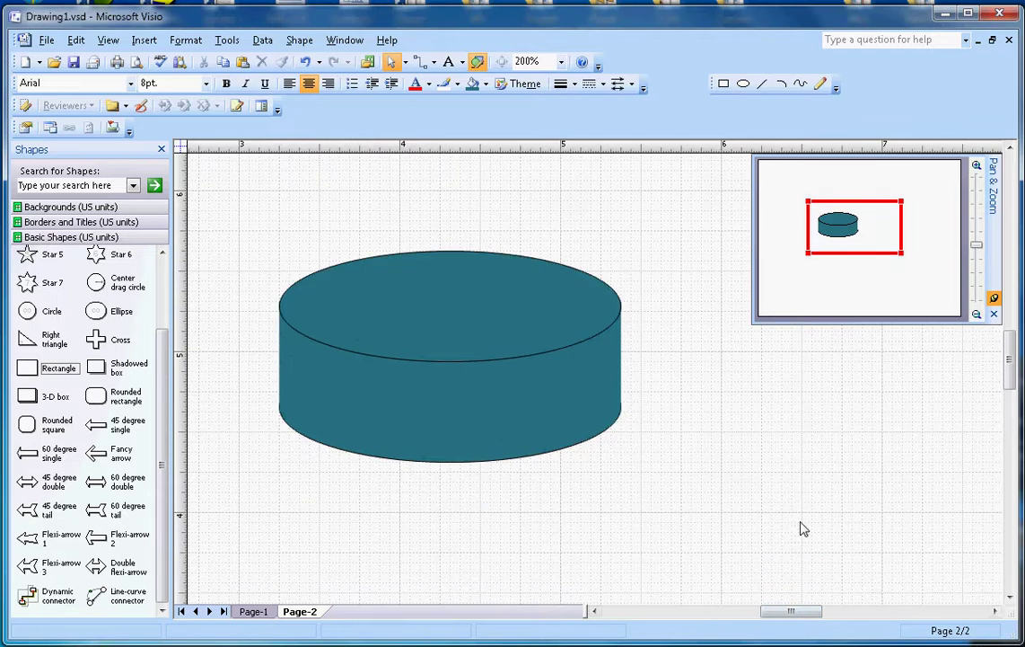
{"action": "left_click", "coordinate": [623, 395]}
{"action": "left_click", "coordinate": [671, 369]}
Draw straight lines down the cylinder's right and left side edges
{"action": "left_click", "coordinate": [761, 83]}
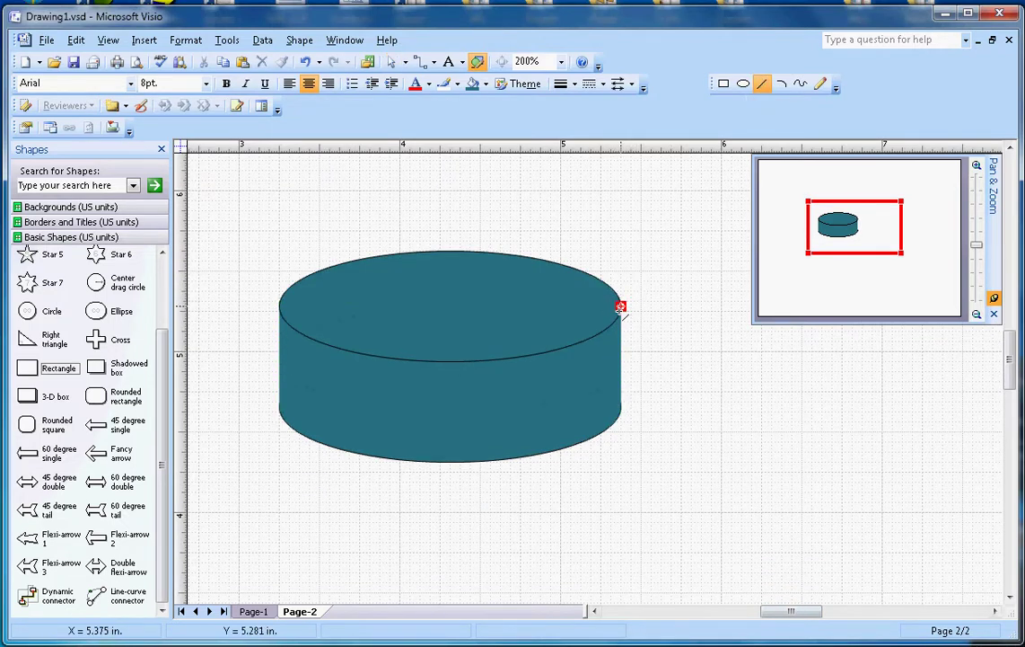
{"action": "left_click_drag", "start_coordinate": [620, 306], "coordinate": [619, 406]}
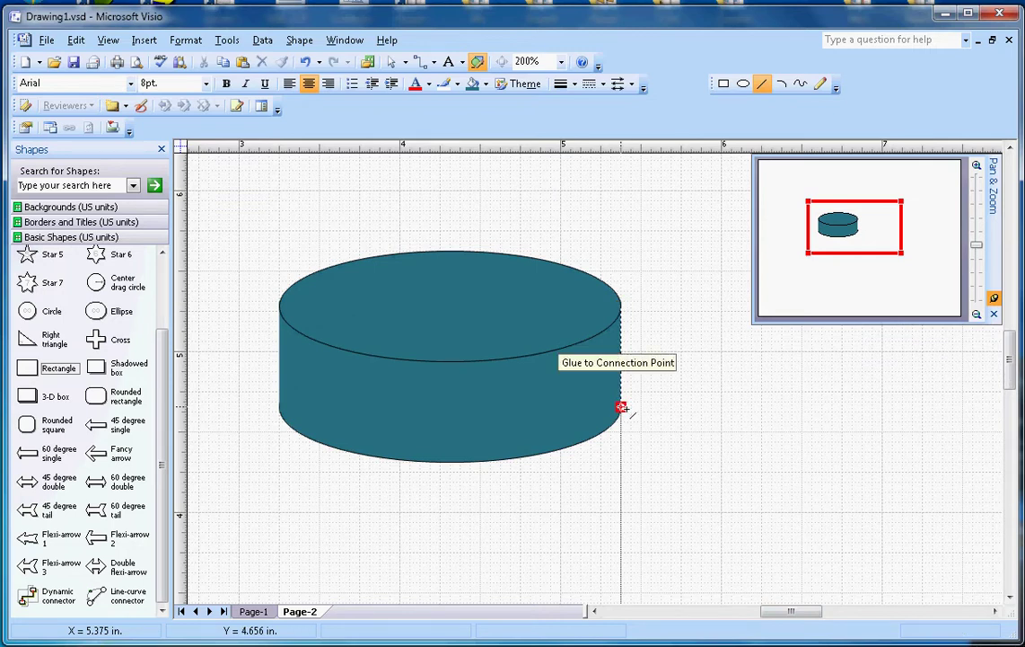
{"action": "left_click_drag", "start_coordinate": [279, 306], "coordinate": [279, 407]}
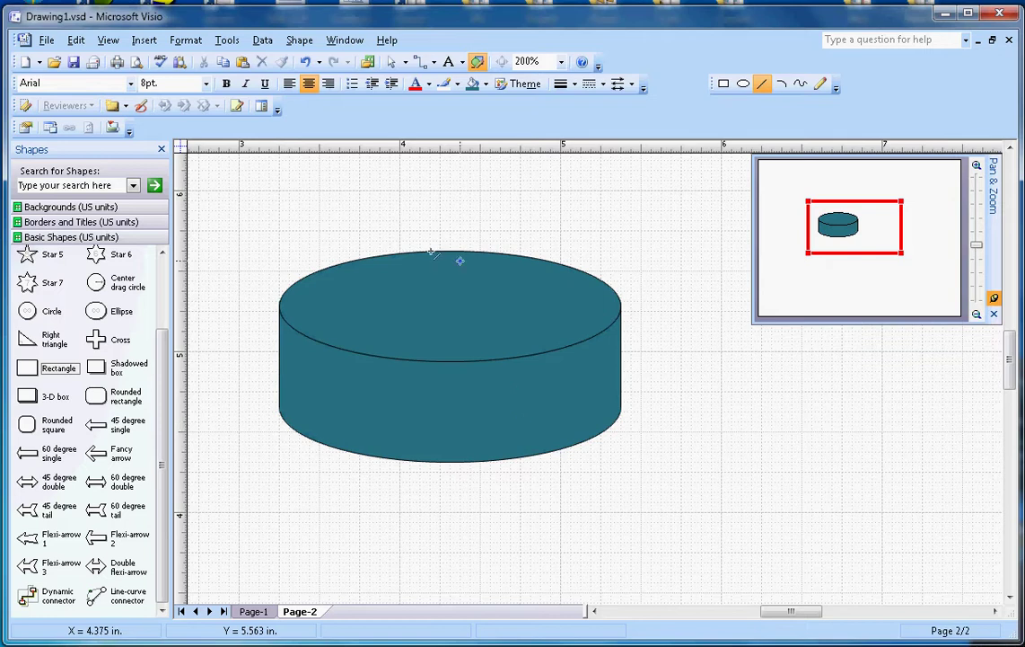
{"action": "left_click", "coordinate": [672, 324]}
Fill the cylinder's base and body with the lighter Accent4 teal
{"action": "key", "text": "ctrl+a"}
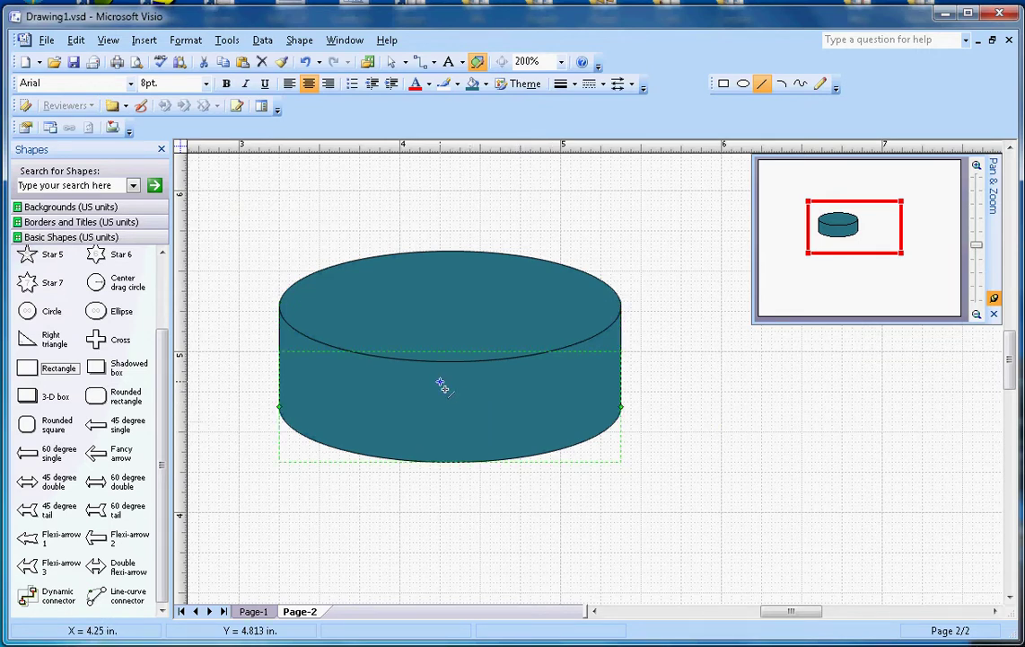
{"action": "left_click", "coordinate": [486, 84]}
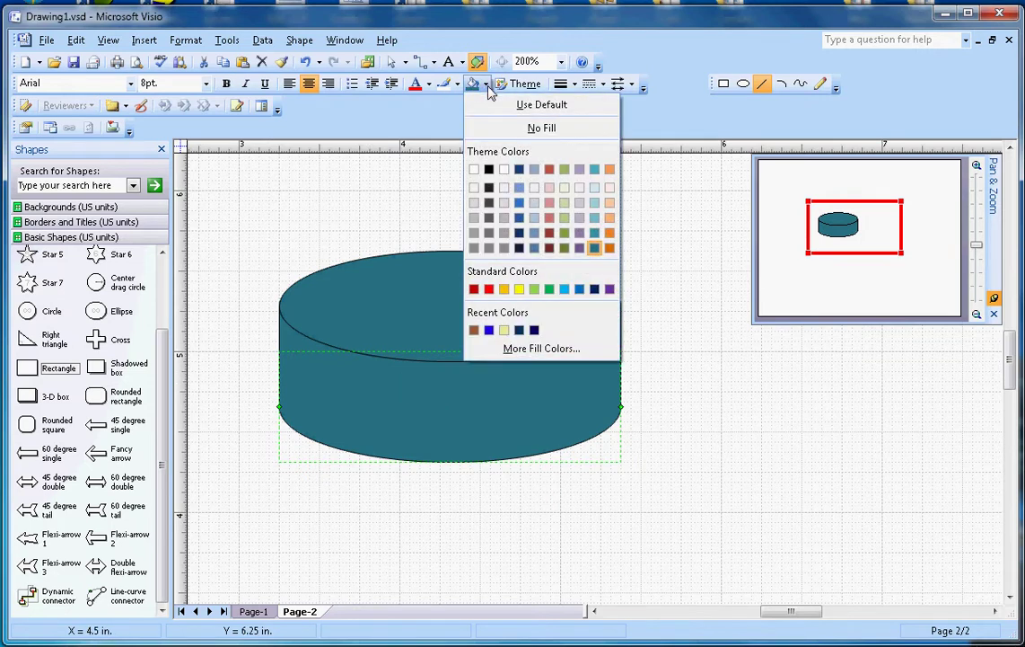
{"action": "left_click", "coordinate": [595, 237]}
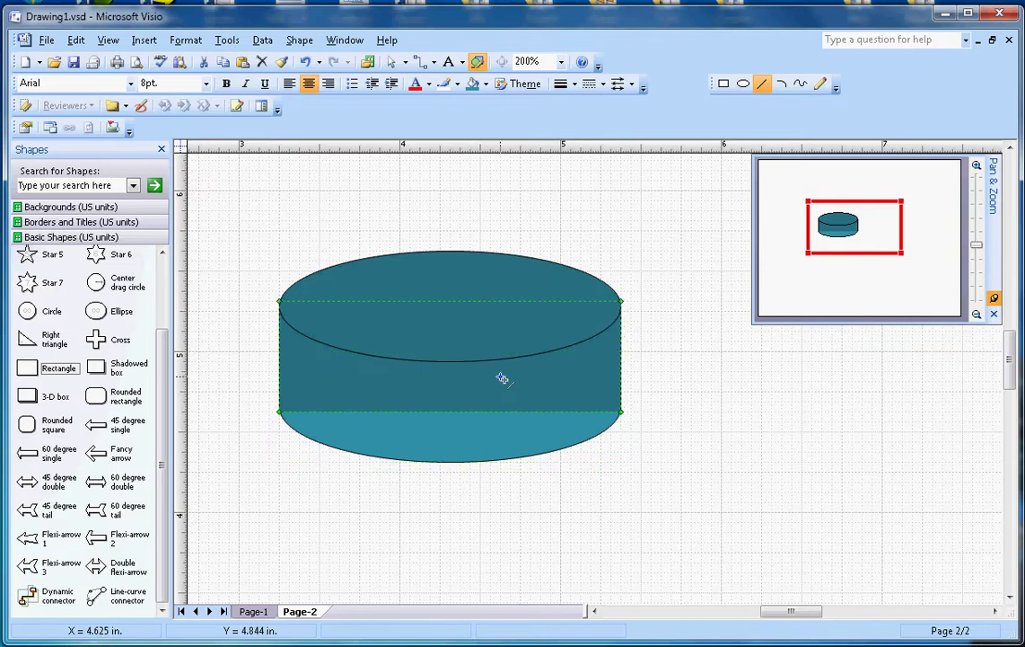
{"action": "left_click", "coordinate": [473, 83]}
{"action": "left_click", "coordinate": [613, 233]}
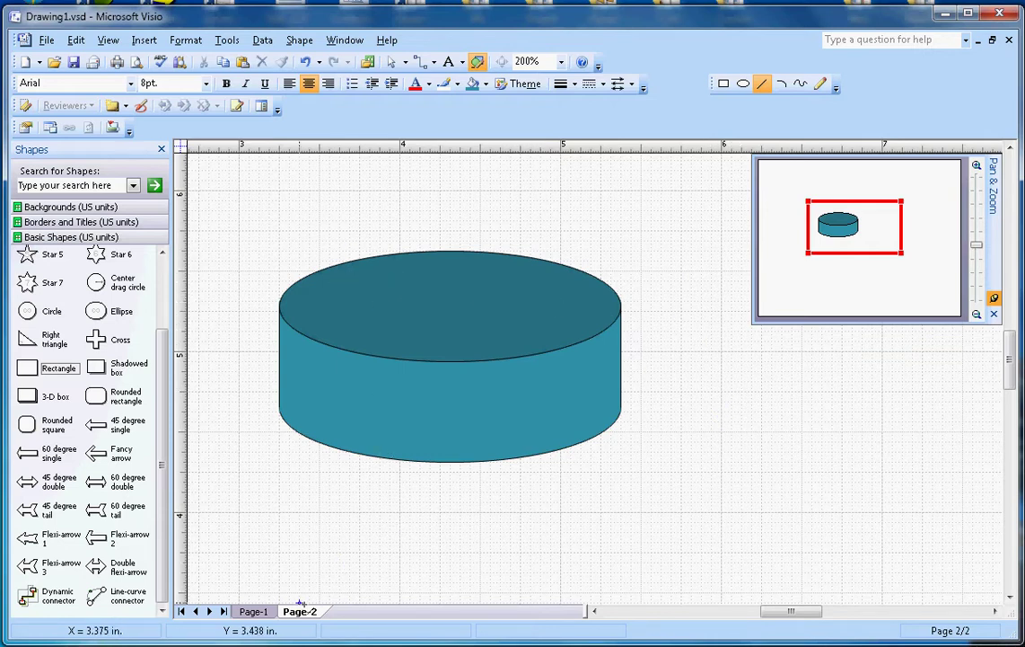
{"action": "left_click", "coordinate": [256, 612]}
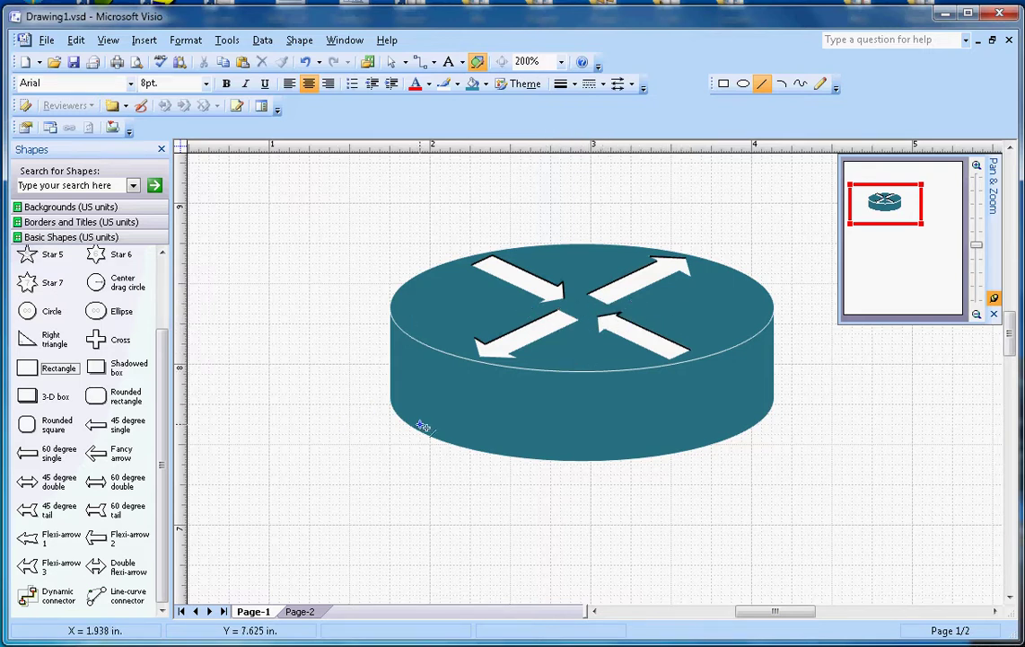
{"action": "left_click", "coordinate": [300, 611]}
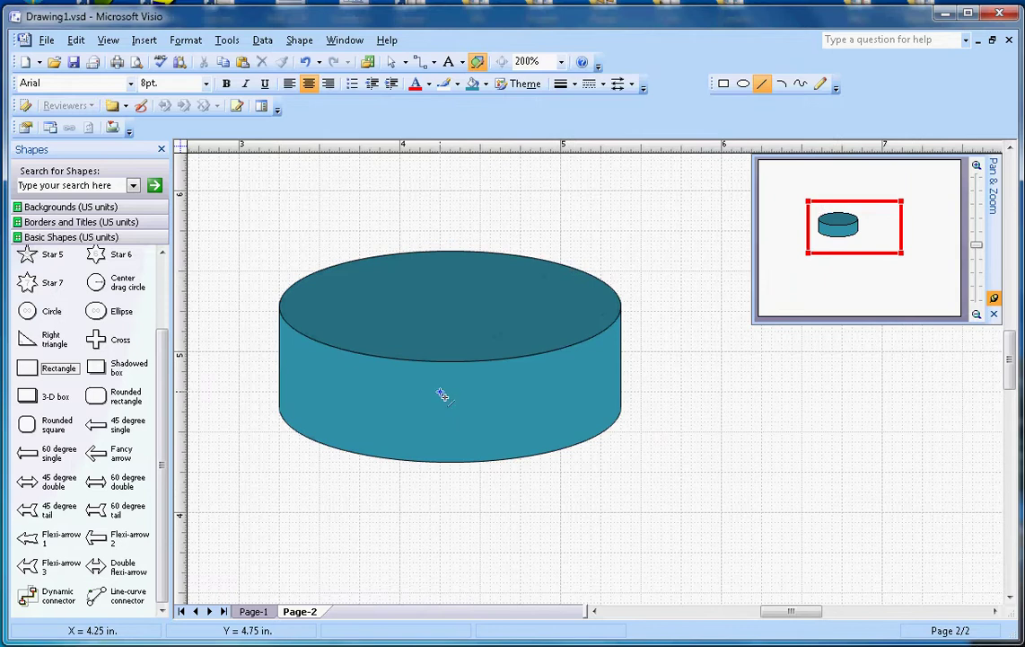
{"action": "left_click_drag", "start_coordinate": [41, 366], "coordinate": [465, 357]}
Resize the rectangle on the cylinder's top to about 1.25 in wide by 0.563 in tall
{"action": "left_click", "coordinate": [391, 61]}
{"action": "left_click", "coordinate": [552, 197]}
{"action": "left_click", "coordinate": [495, 416]}
{"action": "left_click_drag", "start_coordinate": [464, 442], "coordinate": [470, 366]}
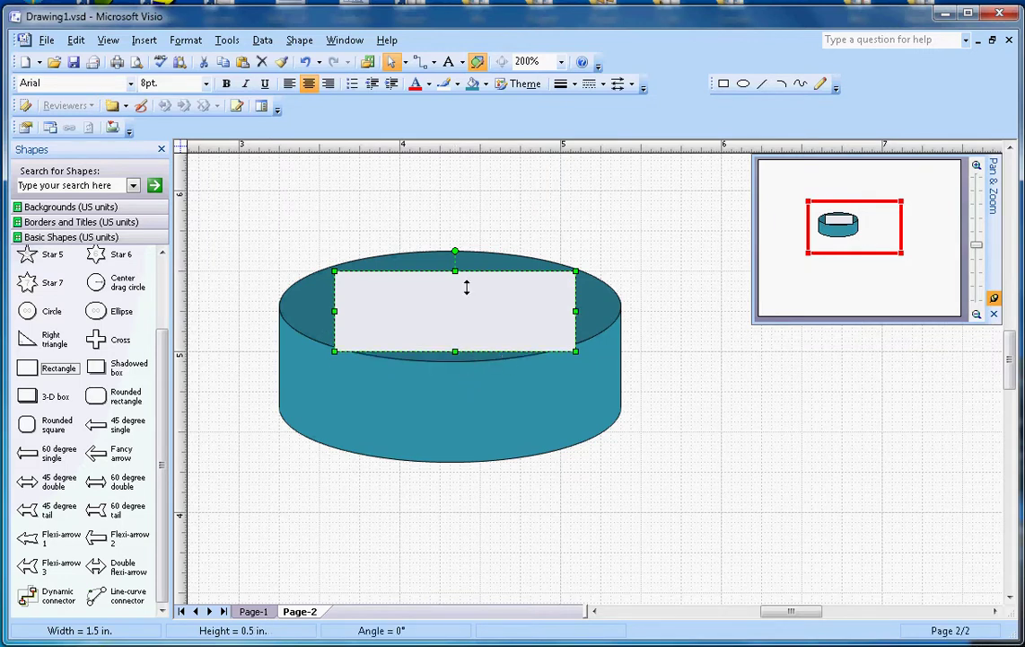
{"action": "left_click_drag", "start_coordinate": [467, 284], "coordinate": [467, 275]}
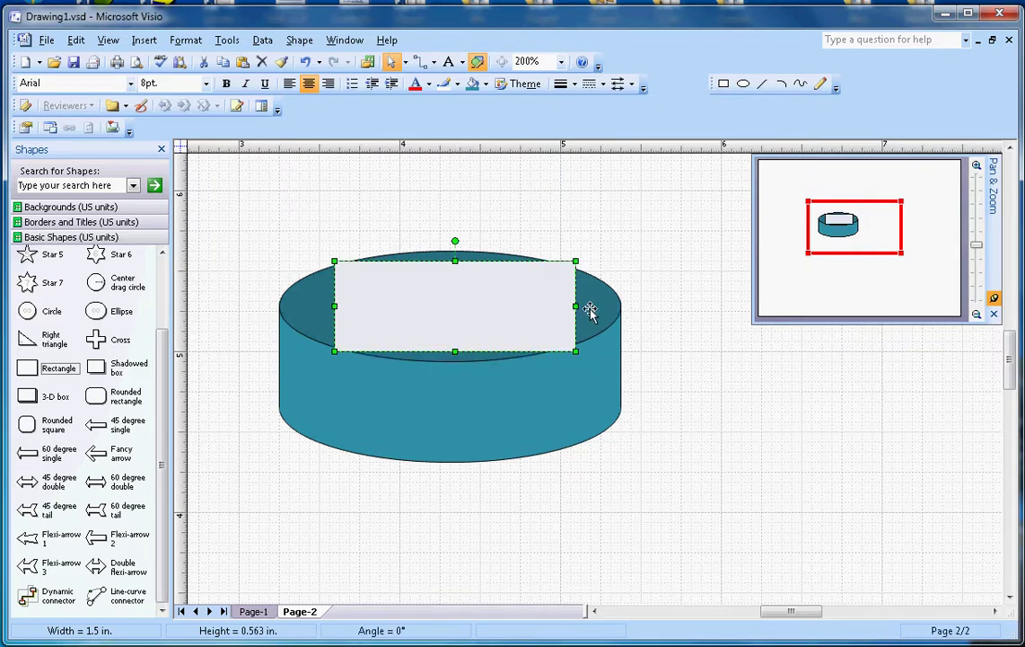
{"action": "left_click_drag", "start_coordinate": [576, 307], "coordinate": [565, 324]}
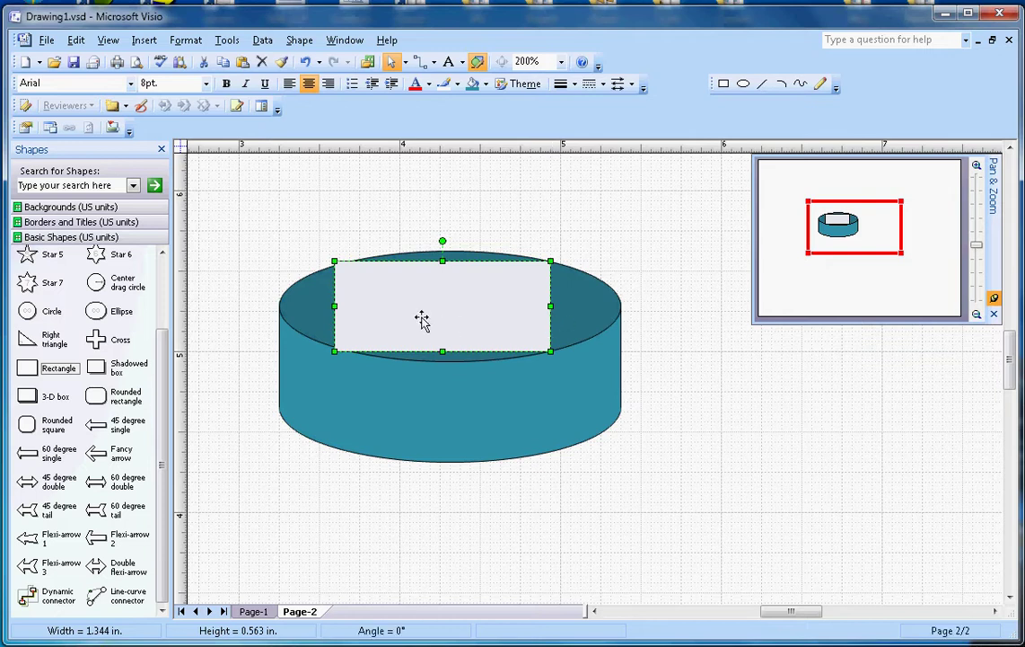
{"action": "left_click_drag", "start_coordinate": [336, 316], "coordinate": [351, 317]}
{"action": "left_click", "coordinate": [650, 318]}
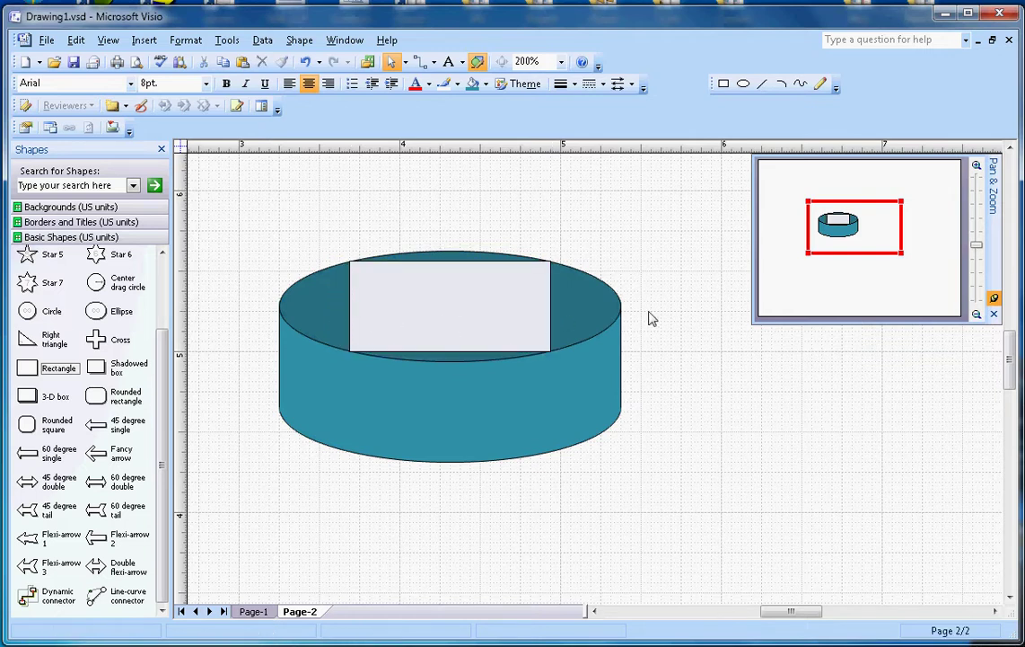
{"action": "left_click", "coordinate": [761, 84]}
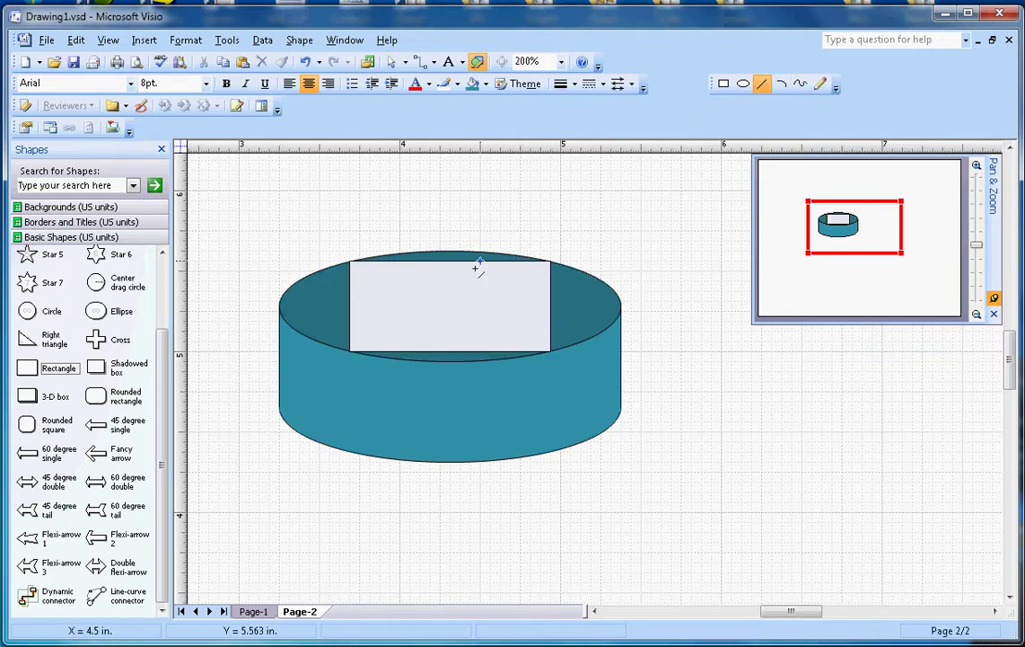
Draw vertical and horizontal lines crossing at the top rectangle's centre
{"action": "left_click_drag", "start_coordinate": [450, 301], "coordinate": [450, 190]}
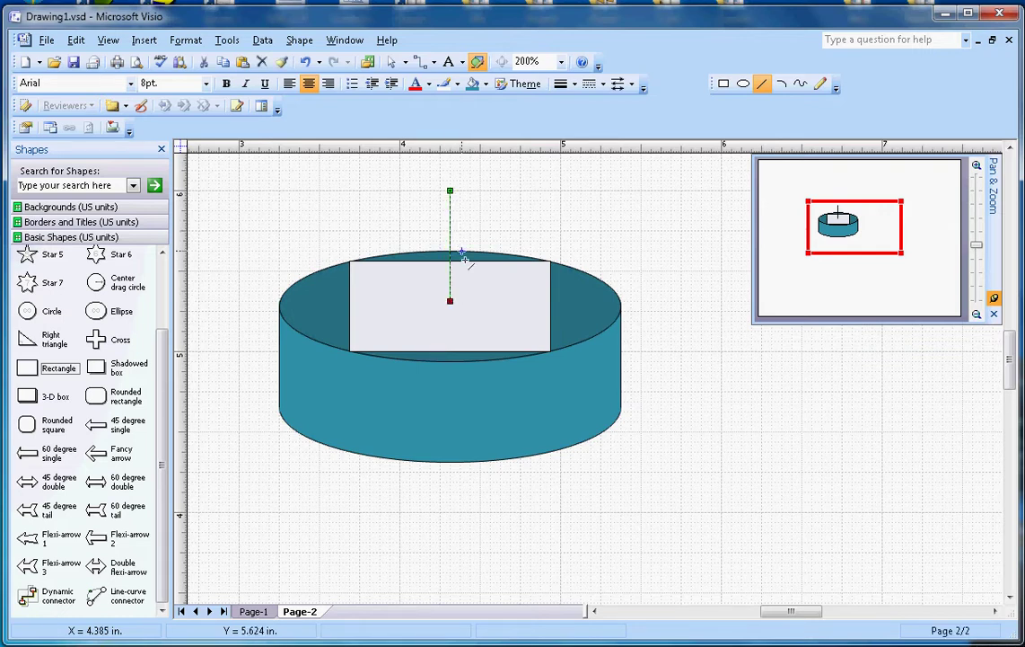
{"action": "left_click", "coordinate": [622, 229]}
{"action": "left_click_drag", "start_coordinate": [449, 306], "coordinate": [450, 406]}
{"action": "left_click", "coordinate": [728, 405]}
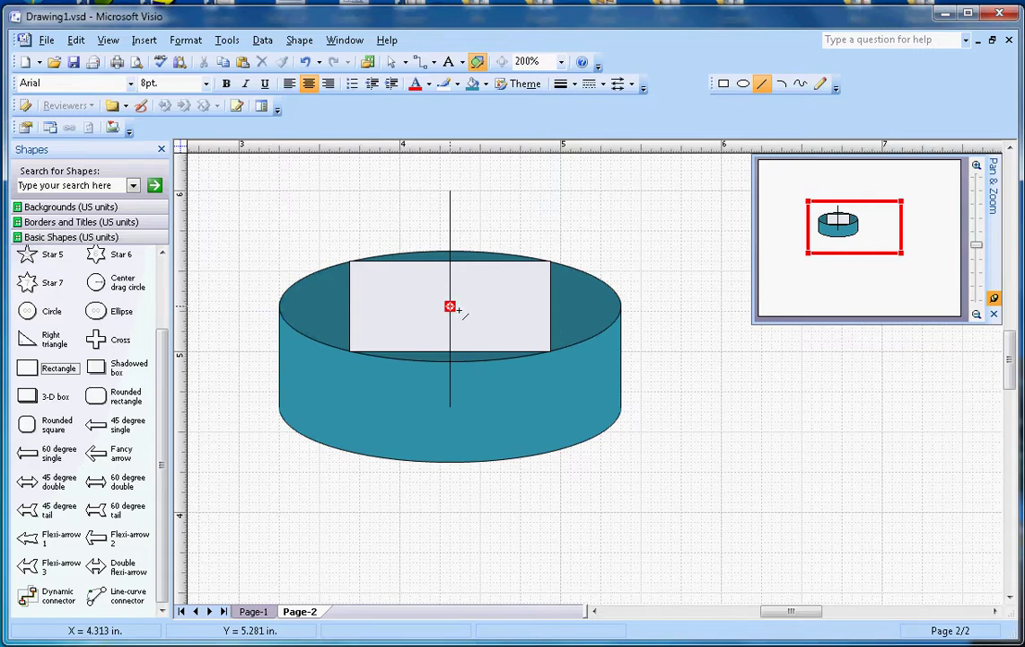
{"action": "left_click_drag", "start_coordinate": [450, 306], "coordinate": [249, 307]}
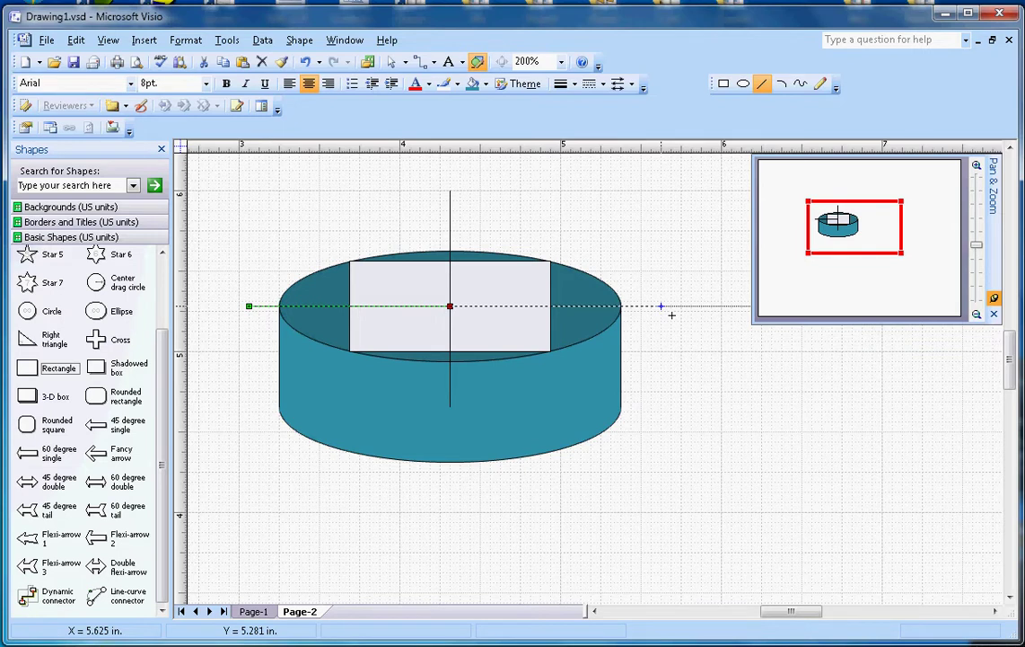
{"action": "left_click_drag", "start_coordinate": [662, 306], "coordinate": [450, 306]}
{"action": "key", "text": "Escape"}
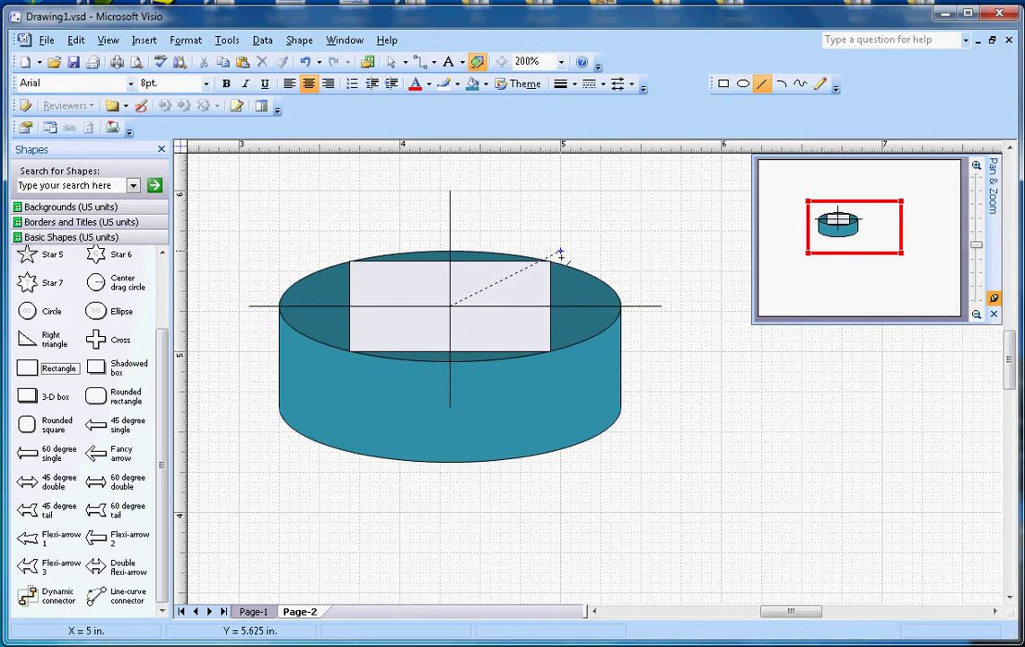
Add both diagonal lines through the centre and zoom to 400%
{"action": "left_click_drag", "start_coordinate": [571, 251], "coordinate": [324, 361]}
{"action": "key", "text": "Escape"}
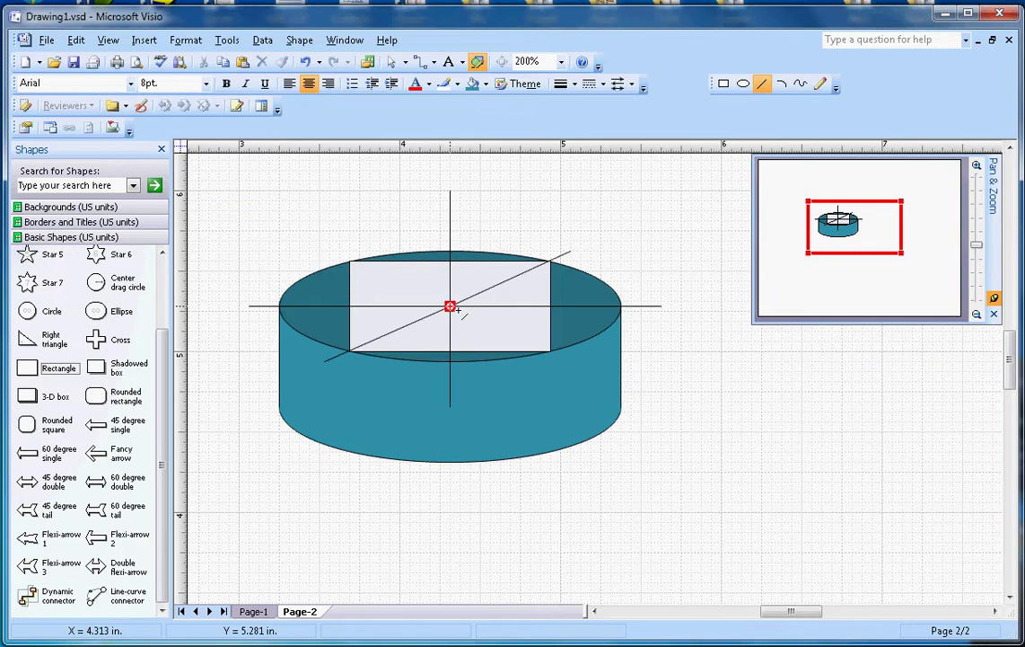
{"action": "mouse_move", "coordinate": [349, 252]}
{"action": "left_mouse_down"}
{"action": "mouse_move", "coordinate": [293, 222]}
{"action": "mouse_move", "coordinate": [329, 252]}
{"action": "left_mouse_up"}
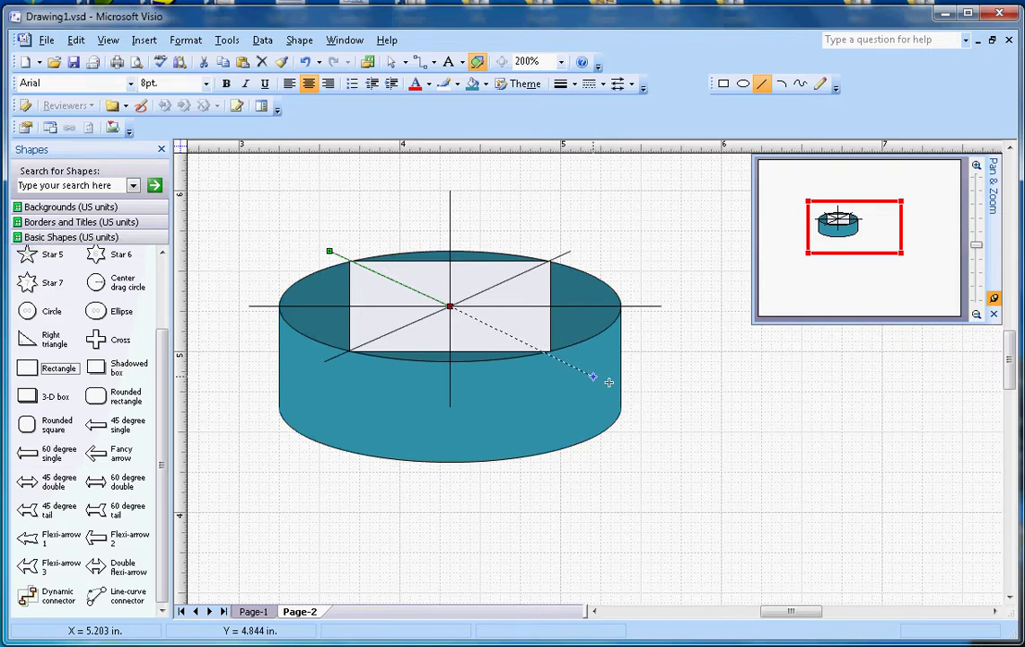
{"action": "left_click_drag", "start_coordinate": [600, 370], "coordinate": [600, 370]}
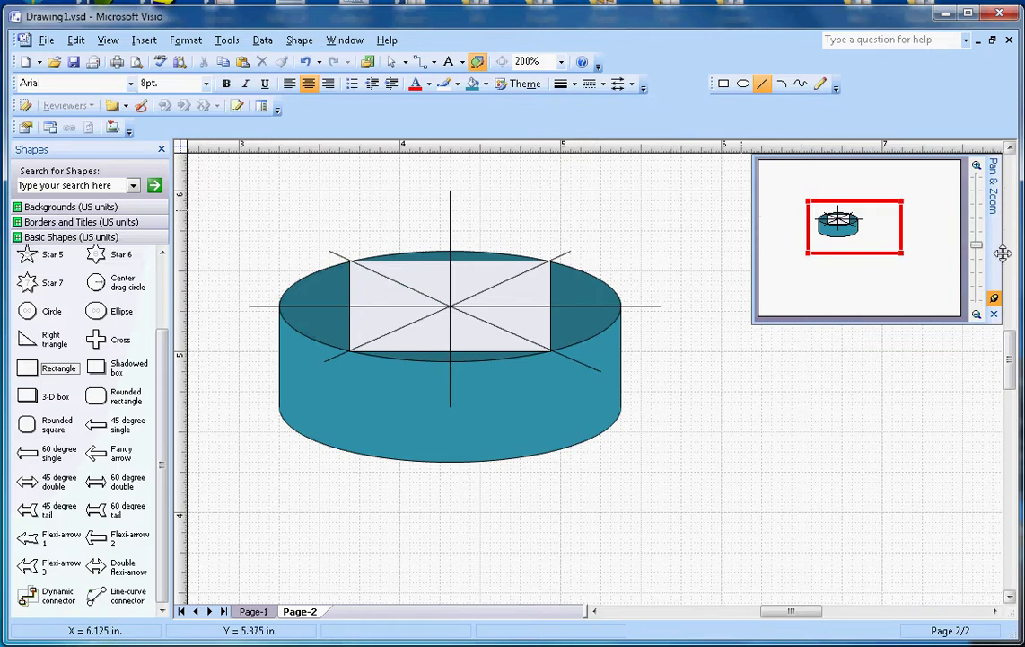
{"action": "left_click", "coordinate": [977, 167]}
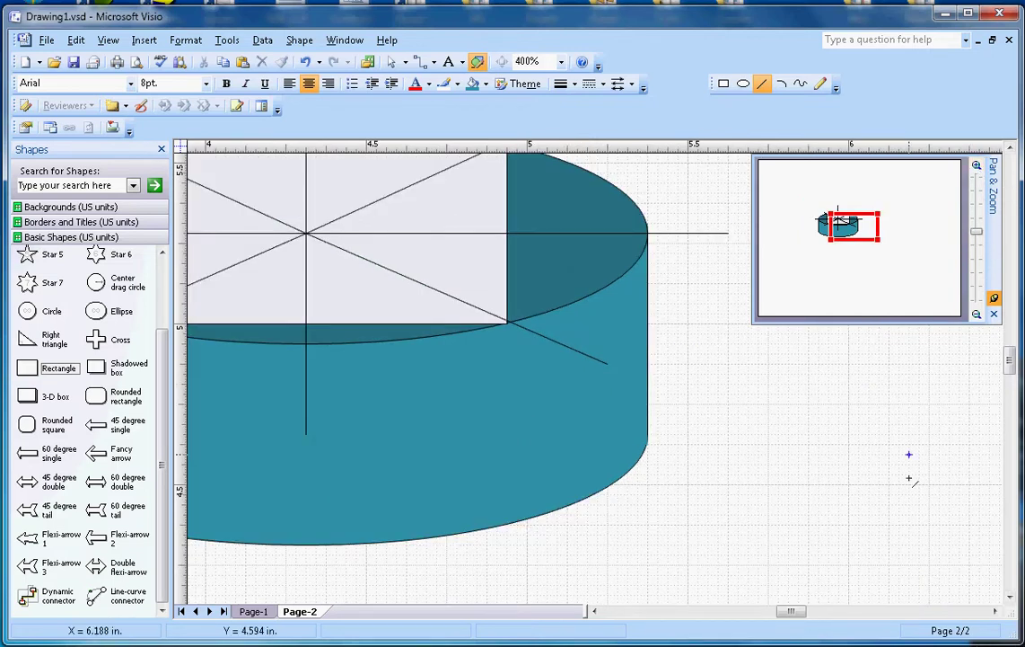
Copy the box with its crossing diagonal lines and paste it on the empty area below the cylinder
{"action": "scroll", "coordinate": [792, 616], "scroll_direction": "left", "scroll_amount": 2}
{"action": "left_click_drag", "start_coordinate": [792, 616], "coordinate": [786, 613]}
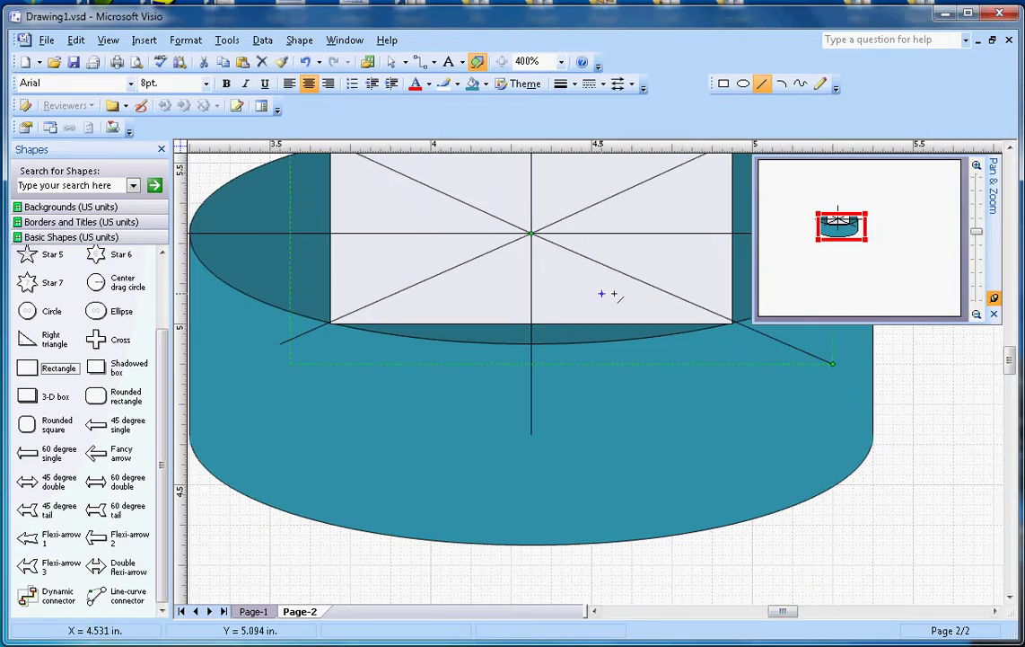
{"action": "left_click", "coordinate": [463, 265]}
{"action": "right_click", "coordinate": [464, 267]}
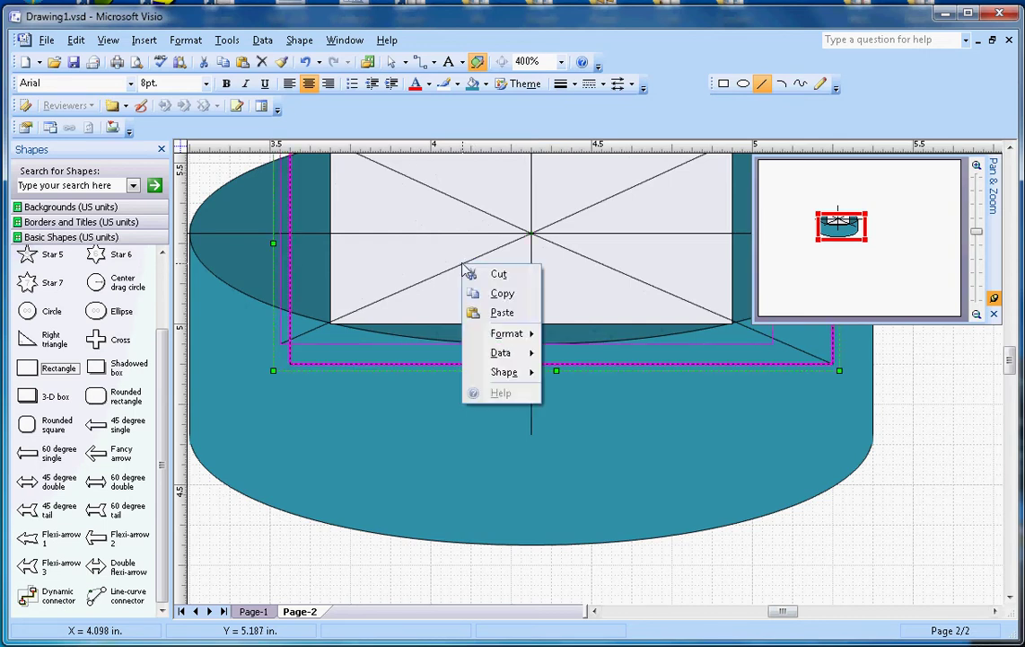
{"action": "left_click", "coordinate": [489, 291]}
{"action": "left_click", "coordinate": [916, 432]}
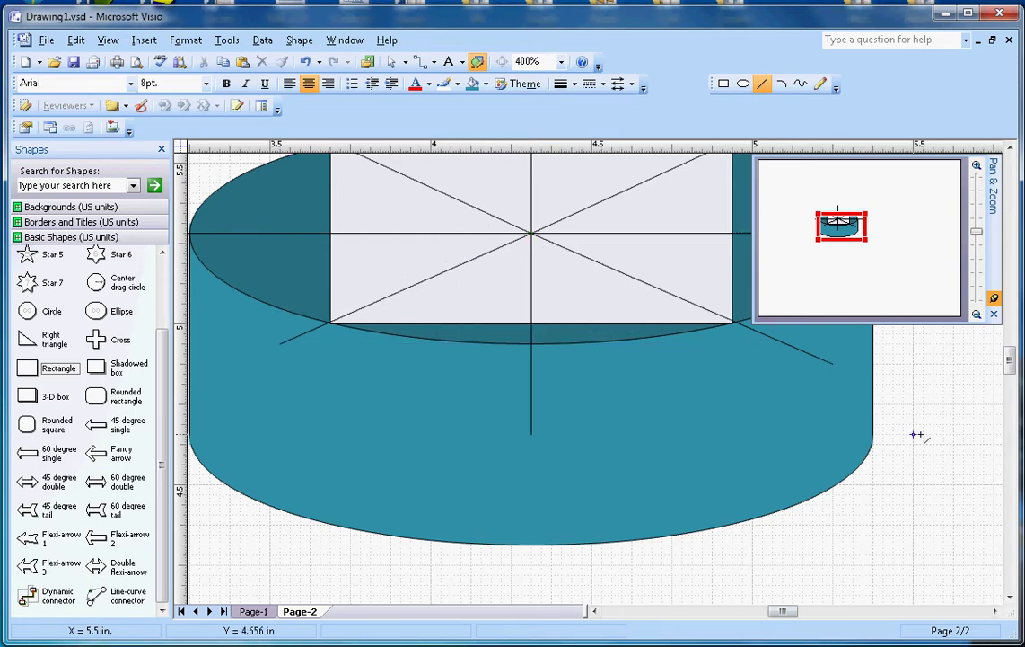
{"action": "scroll", "coordinate": [920, 431], "scroll_direction": "down", "scroll_amount": 5}
{"action": "right_click", "coordinate": [632, 380]}
{"action": "left_click", "coordinate": [653, 426]}
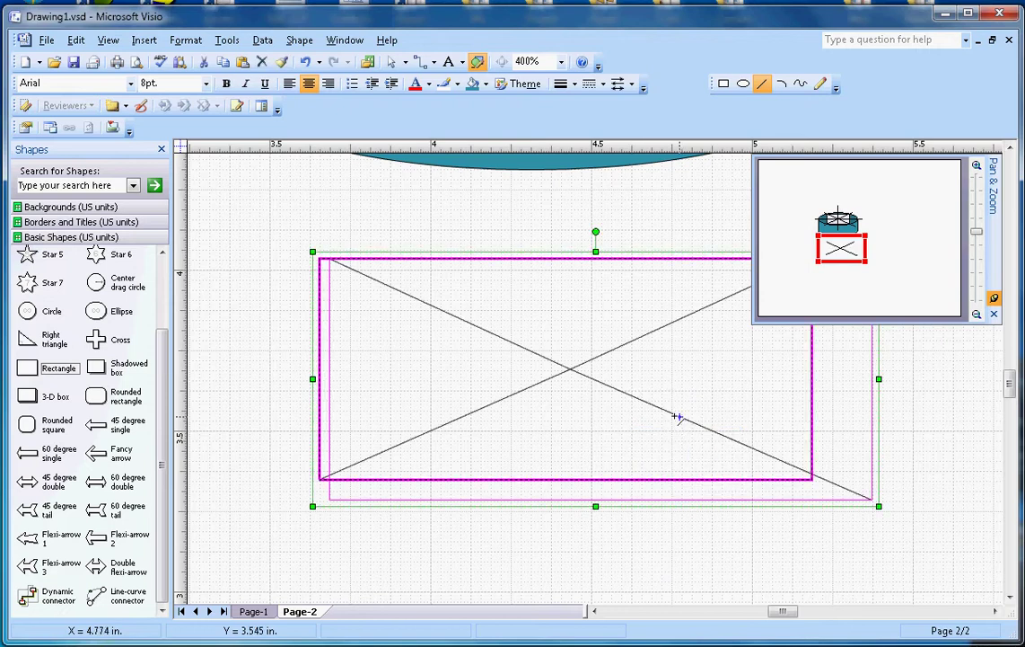
{"action": "left_click", "coordinate": [907, 452]}
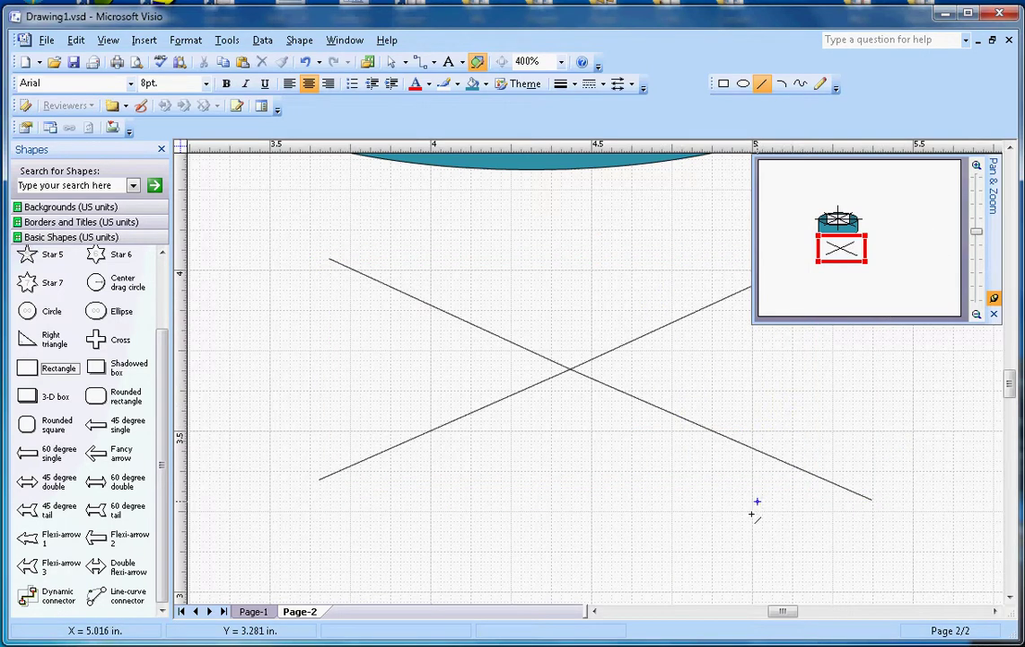
{"action": "left_click_drag", "start_coordinate": [786, 616], "coordinate": [792, 613]}
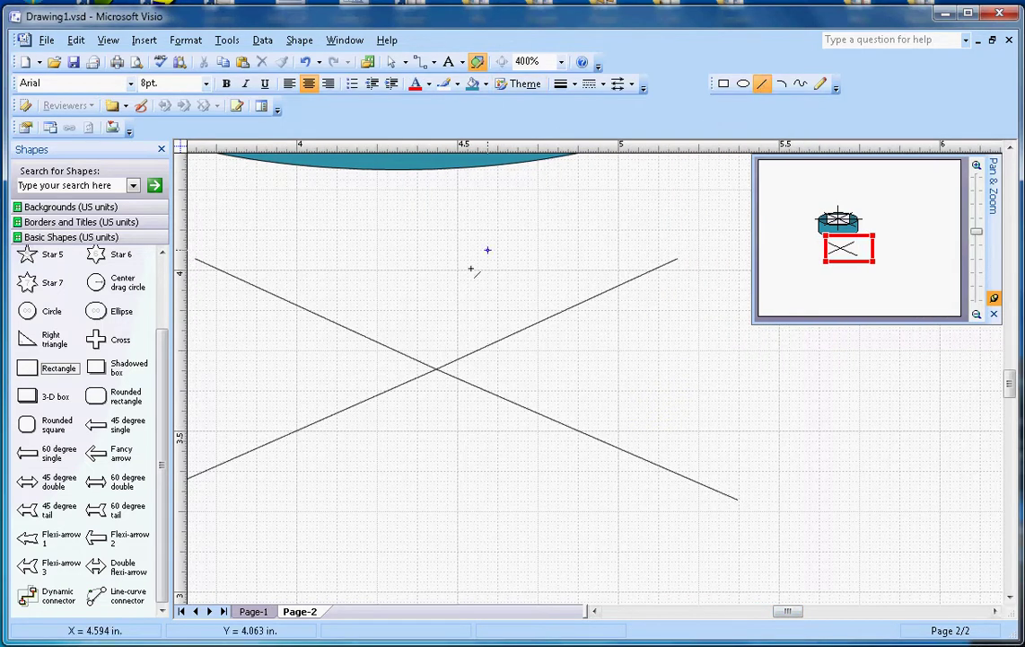
Turn off Snap in the Snap & Glue settings
{"action": "left_click", "coordinate": [227, 39]}
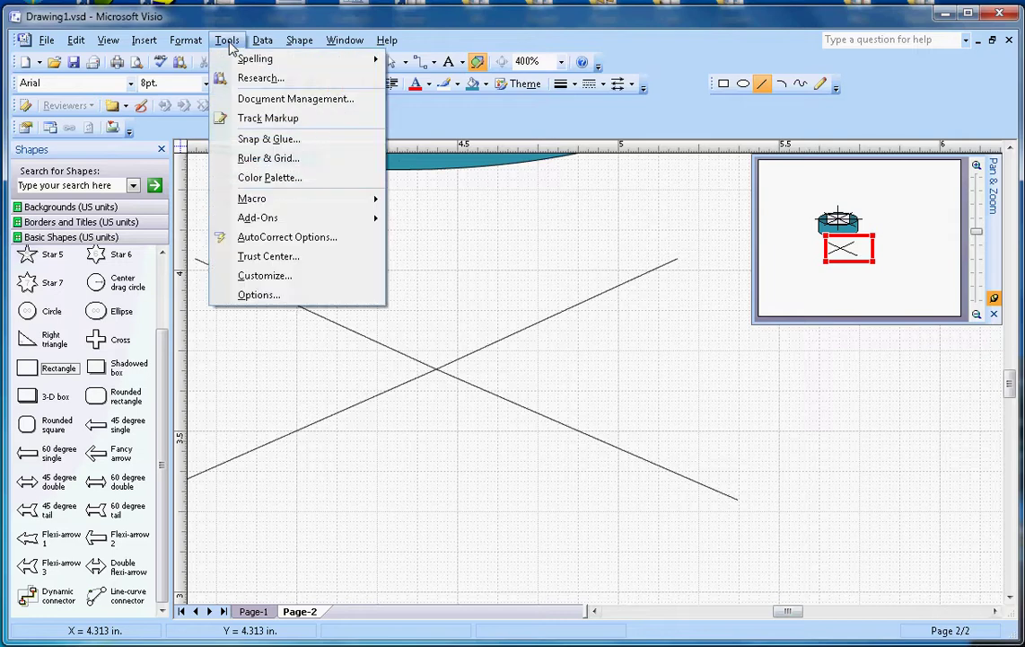
{"action": "left_click", "coordinate": [268, 139]}
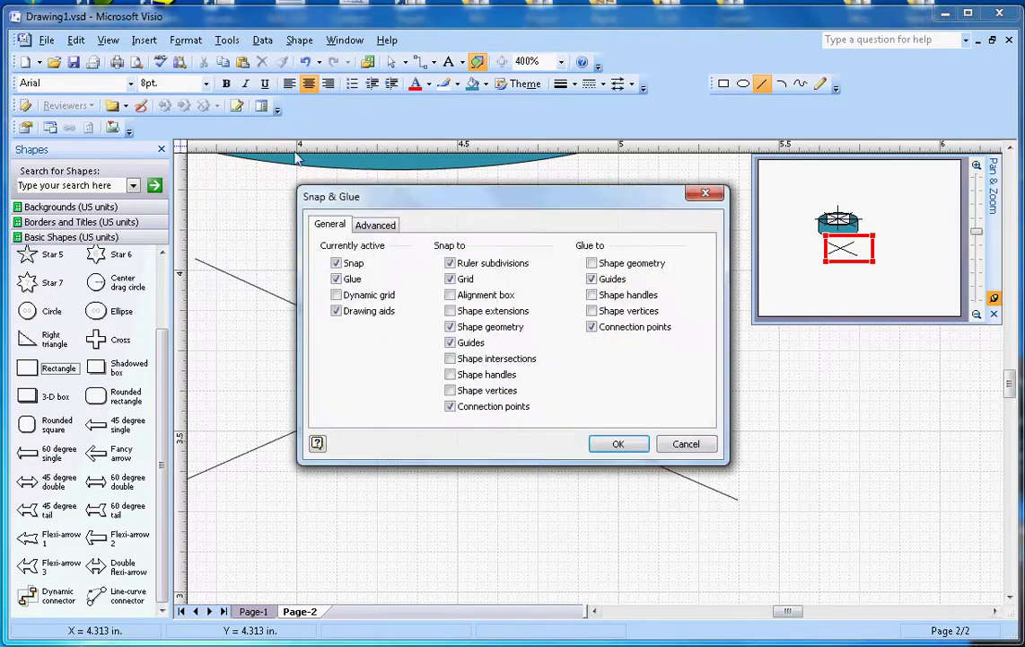
{"action": "left_click", "coordinate": [336, 263]}
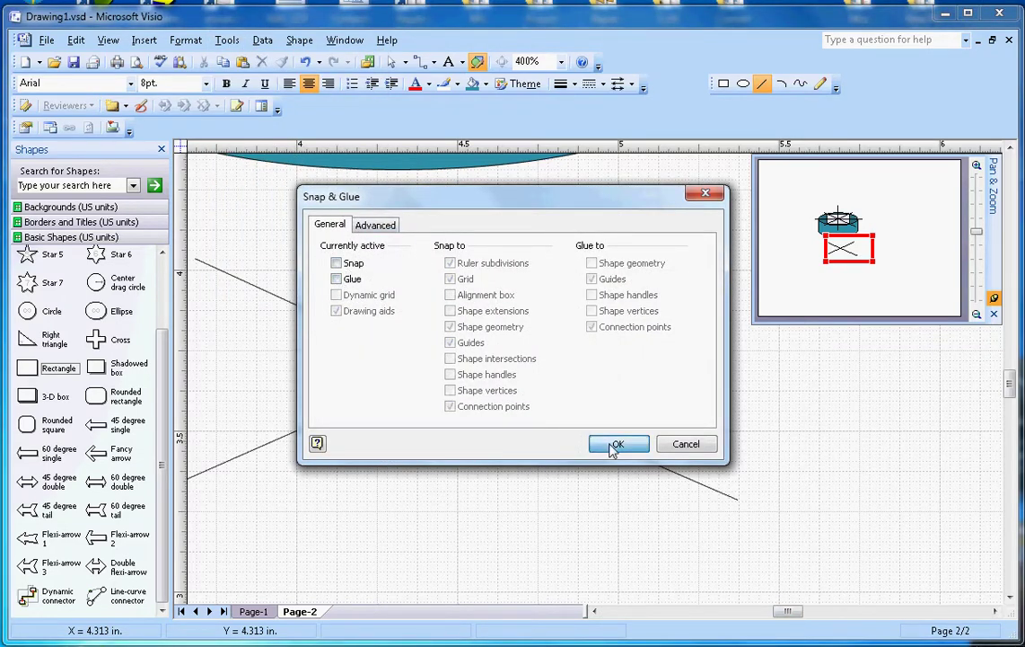
{"action": "left_click", "coordinate": [616, 443]}
Undo a stray test line near the crossing and begin tracing the arrow outline
{"action": "left_click_drag", "start_coordinate": [450, 345], "coordinate": [499, 367]}
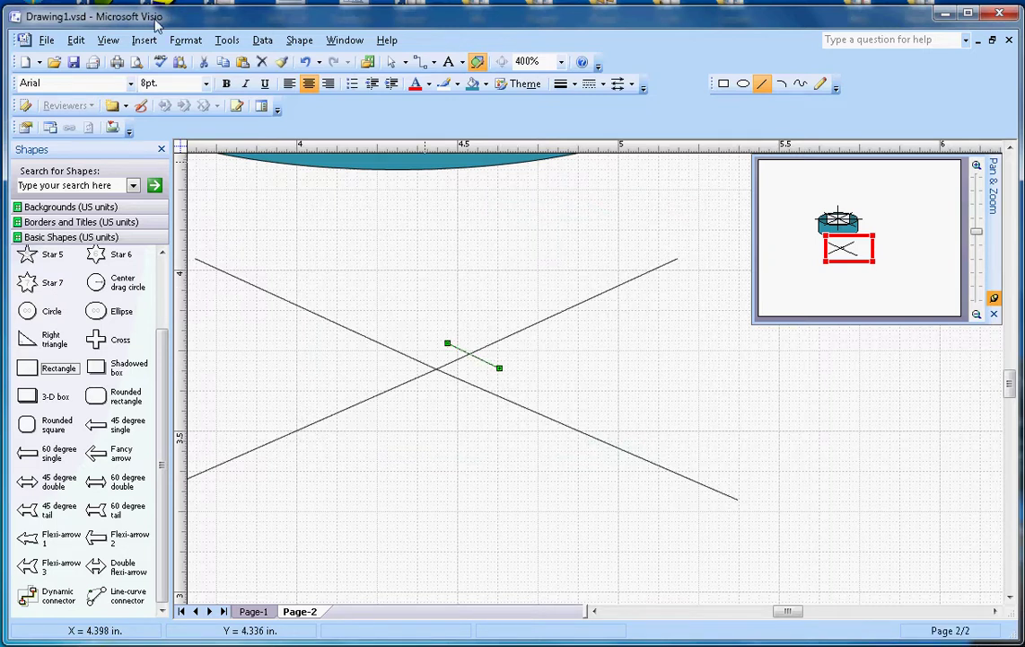
{"action": "left_click", "coordinate": [75, 40]}
{"action": "left_click", "coordinate": [106, 61]}
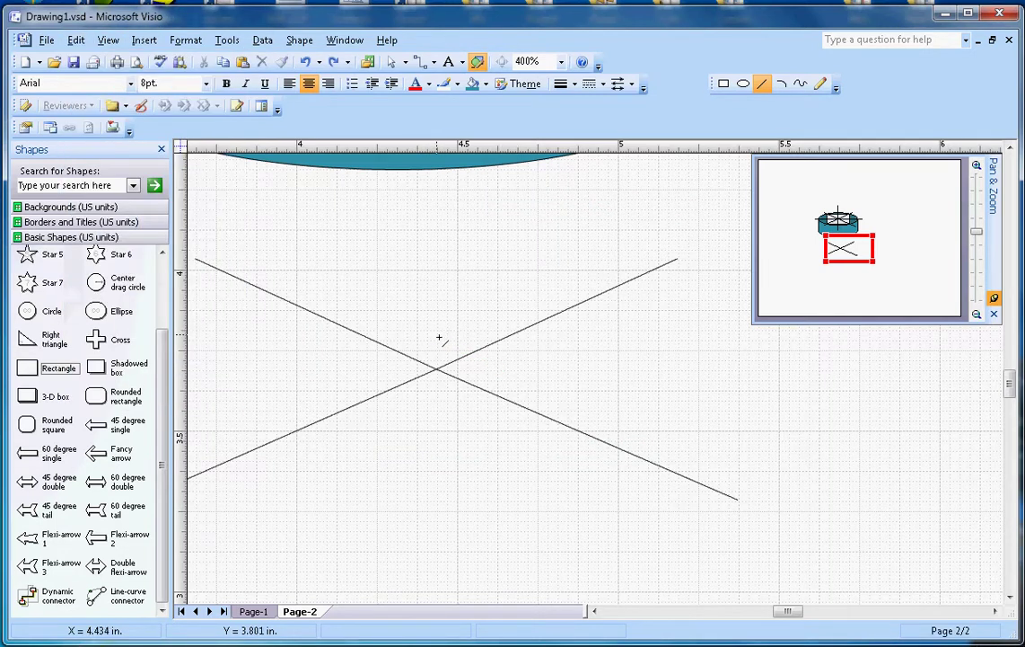
{"action": "mouse_move", "coordinate": [441, 333]}
{"action": "left_mouse_down"}
{"action": "mouse_move", "coordinate": [522, 370]}
{"action": "mouse_move", "coordinate": [657, 321]}
{"action": "mouse_move", "coordinate": [684, 297]}
{"action": "mouse_move", "coordinate": [736, 304]}
{"action": "mouse_move", "coordinate": [699, 231]}
{"action": "mouse_move", "coordinate": [644, 237]}
{"action": "mouse_move", "coordinate": [628, 243]}
{"action": "mouse_move", "coordinate": [659, 256]}
{"action": "mouse_move", "coordinate": [540, 289]}
{"action": "mouse_move", "coordinate": [452, 336]}
{"action": "mouse_move", "coordinate": [439, 330]}
{"action": "left_mouse_up"}
Finish the up-right arrow outline along the rising diagonal and zoom in to 800%
{"action": "left_click", "coordinate": [698, 378]}
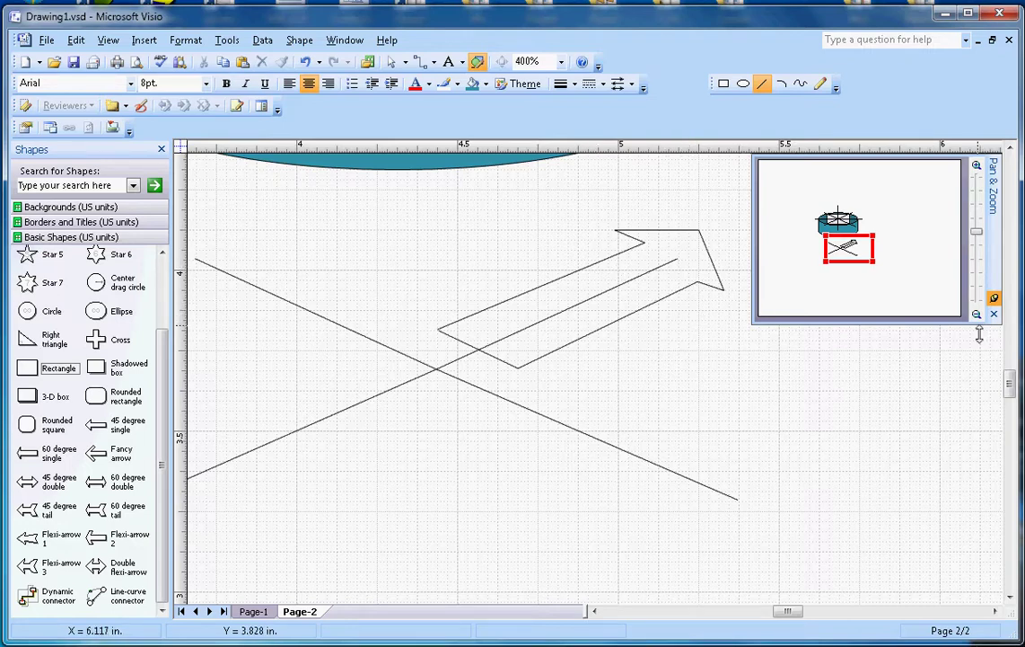
{"action": "left_click", "coordinate": [977, 166]}
At 800% zoom, close the Pan & Zoom window and draw the final edge closing the arrowhead
{"action": "scroll", "coordinate": [820, 301], "scroll_direction": "up", "scroll_amount": 3}
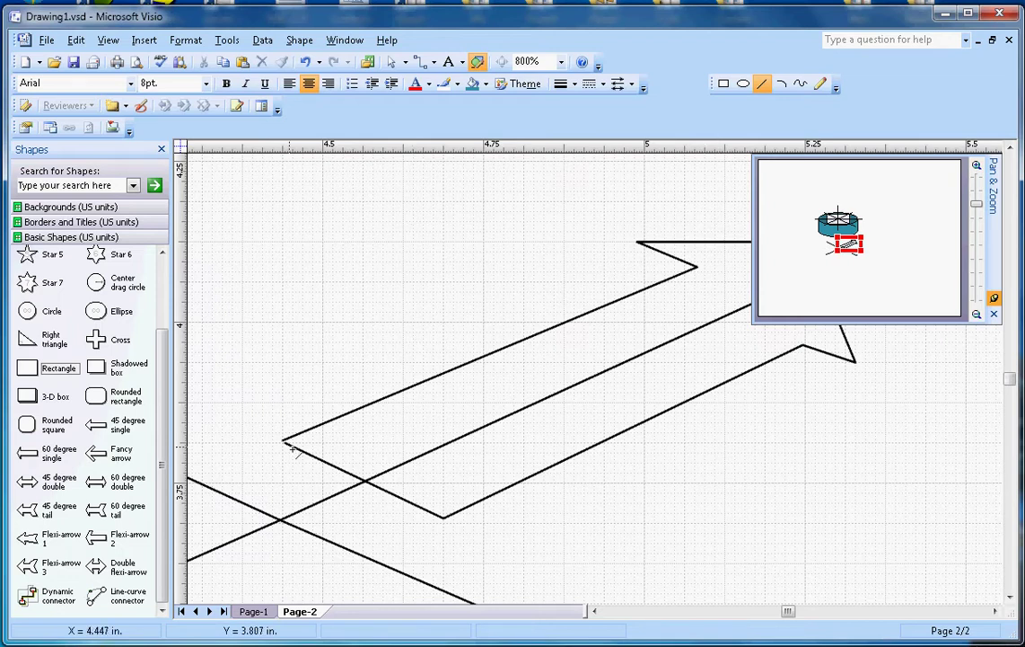
{"action": "left_click", "coordinate": [977, 170]}
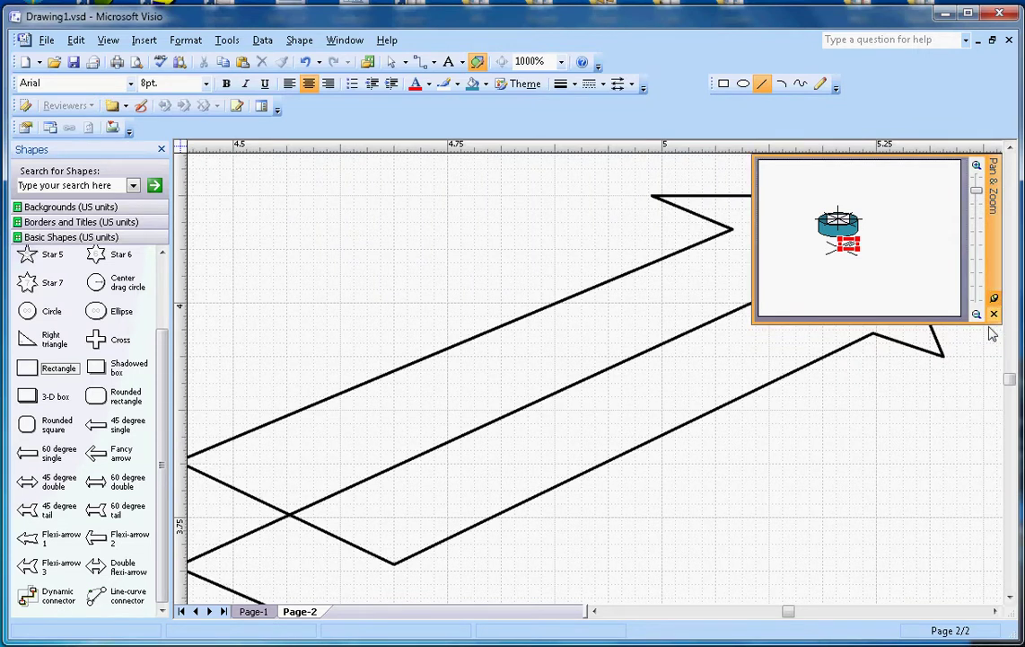
{"action": "left_click", "coordinate": [979, 202]}
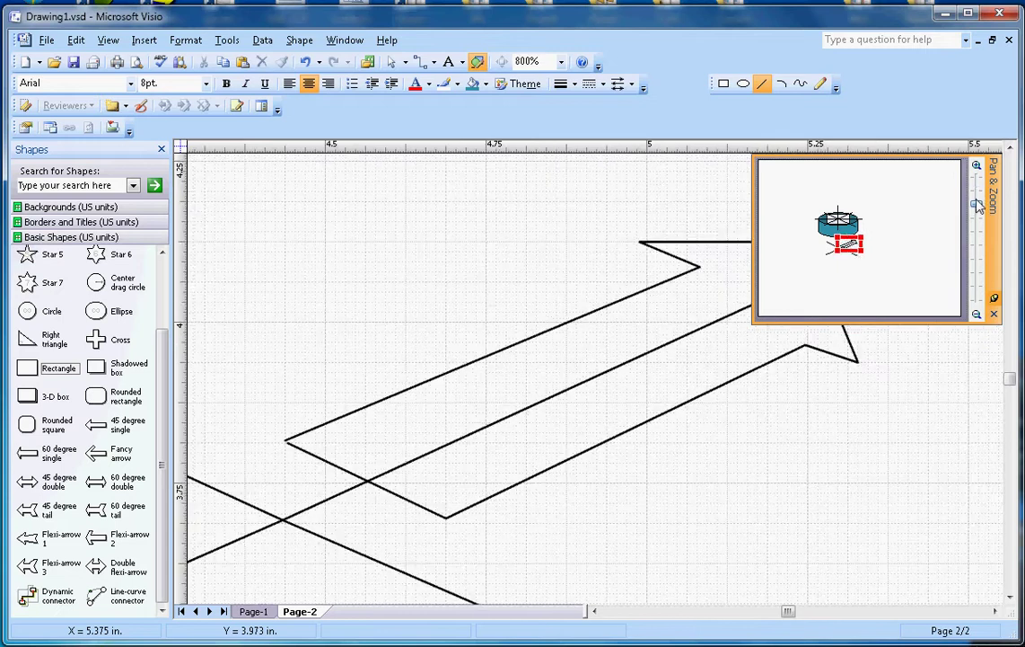
{"action": "left_click", "coordinate": [994, 314]}
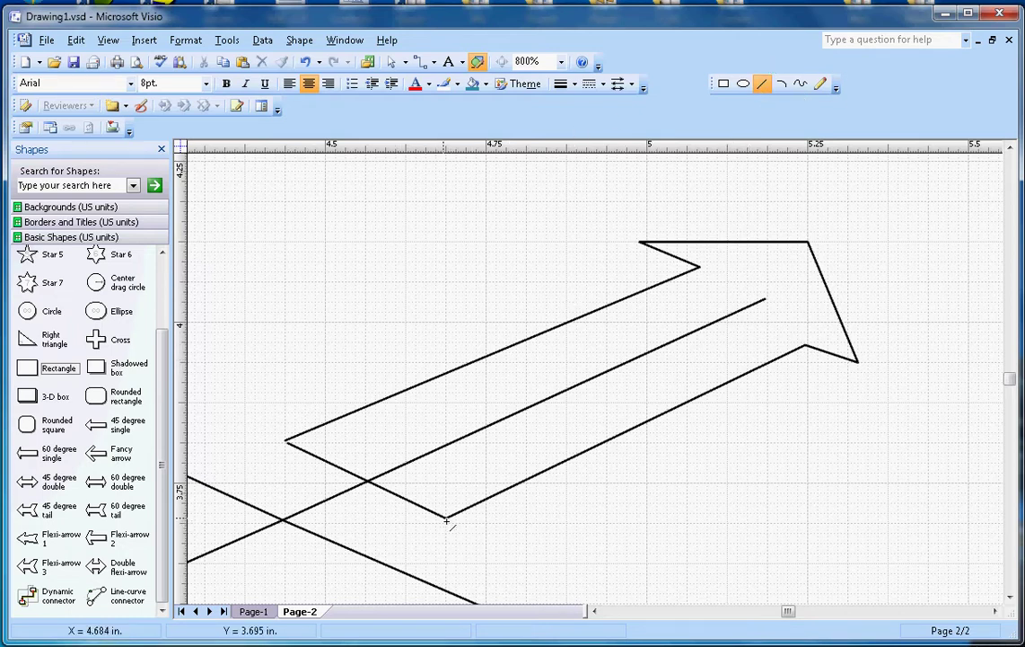
{"action": "mouse_move", "coordinate": [447, 520]}
{"action": "left_mouse_down"}
{"action": "mouse_move", "coordinate": [789, 374]}
{"action": "mouse_move", "coordinate": [806, 346]}
{"action": "mouse_move", "coordinate": [867, 374]}
{"action": "mouse_move", "coordinate": [820, 255]}
{"action": "mouse_move", "coordinate": [650, 250]}
{"action": "mouse_move", "coordinate": [713, 279]}
{"action": "mouse_move", "coordinate": [293, 446]}
{"action": "mouse_move", "coordinate": [455, 531]}
{"action": "left_mouse_up"}
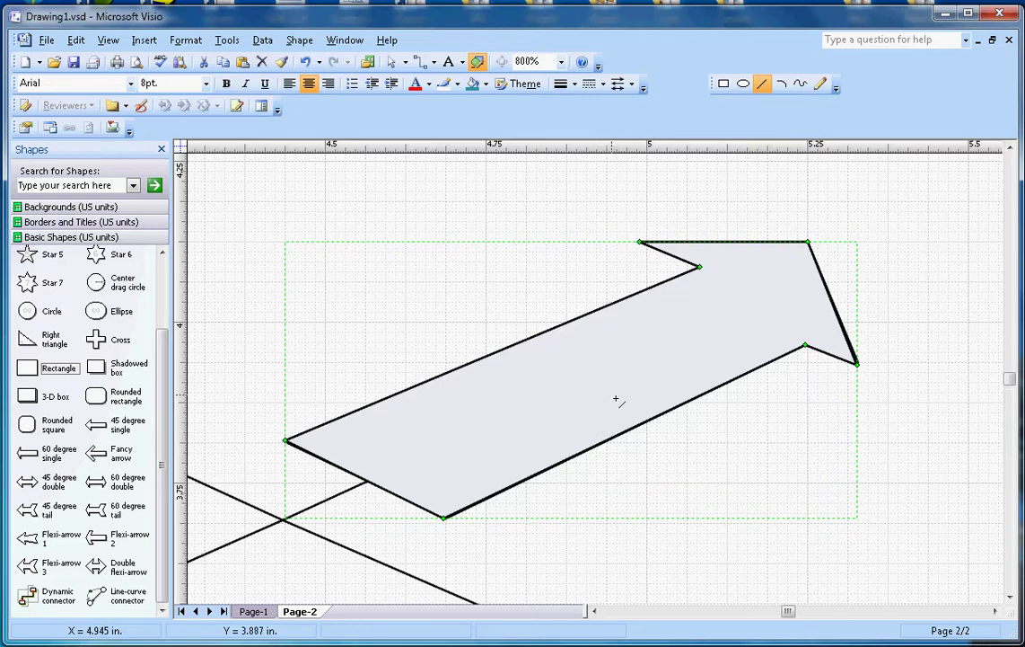
Make the arrow's outline and fill white, then deselect it and open the View menu
{"action": "left_click", "coordinate": [443, 86]}
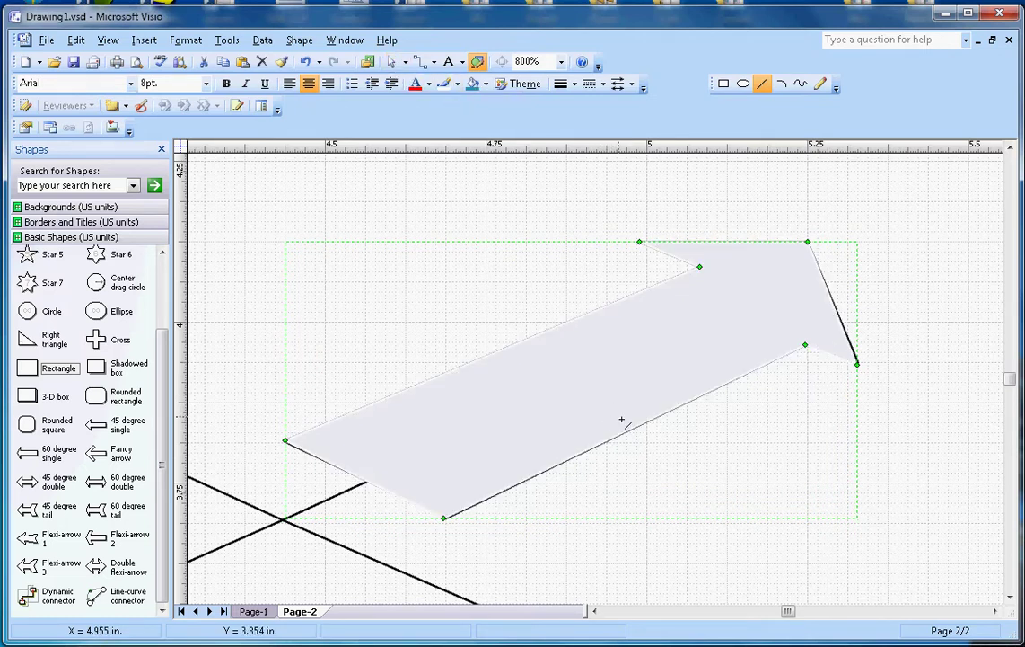
{"action": "left_click", "coordinate": [485, 85]}
{"action": "left_click", "coordinate": [474, 169]}
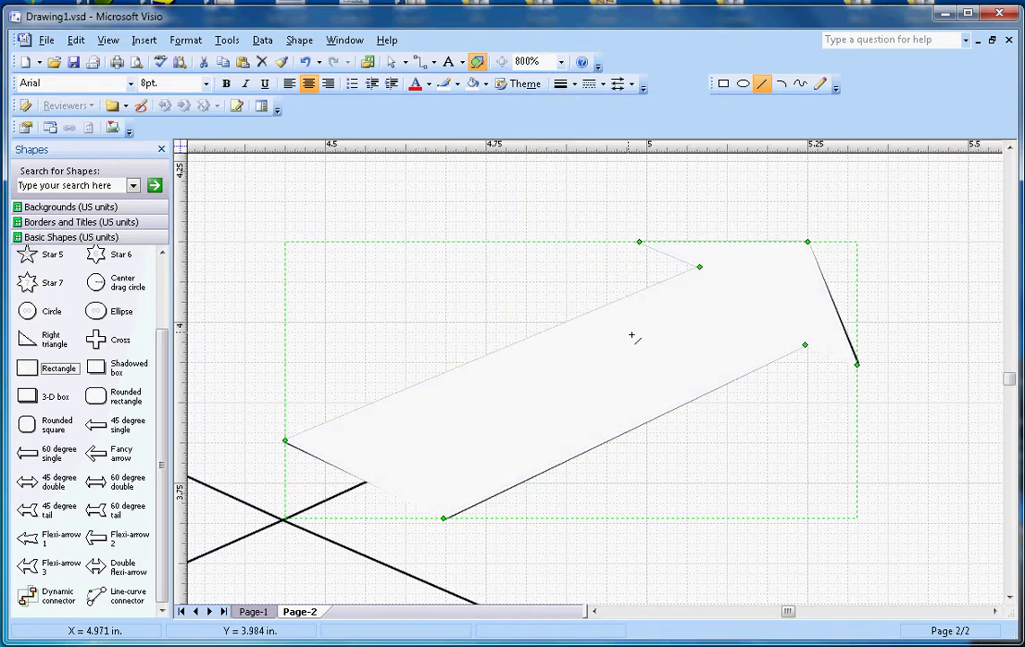
{"action": "left_click", "coordinate": [391, 61]}
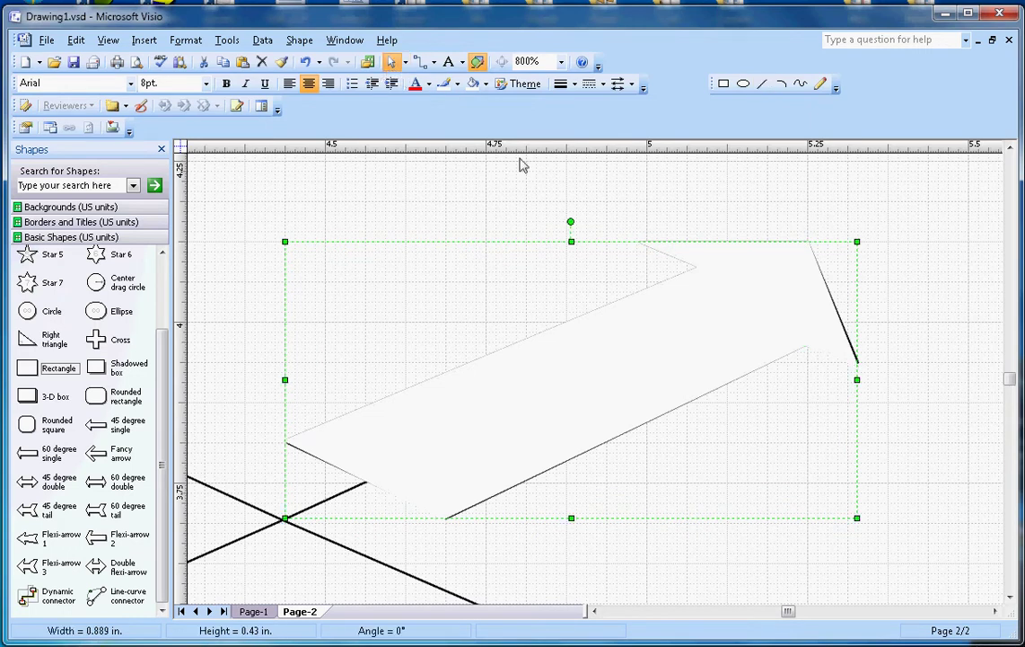
{"action": "left_click", "coordinate": [929, 254]}
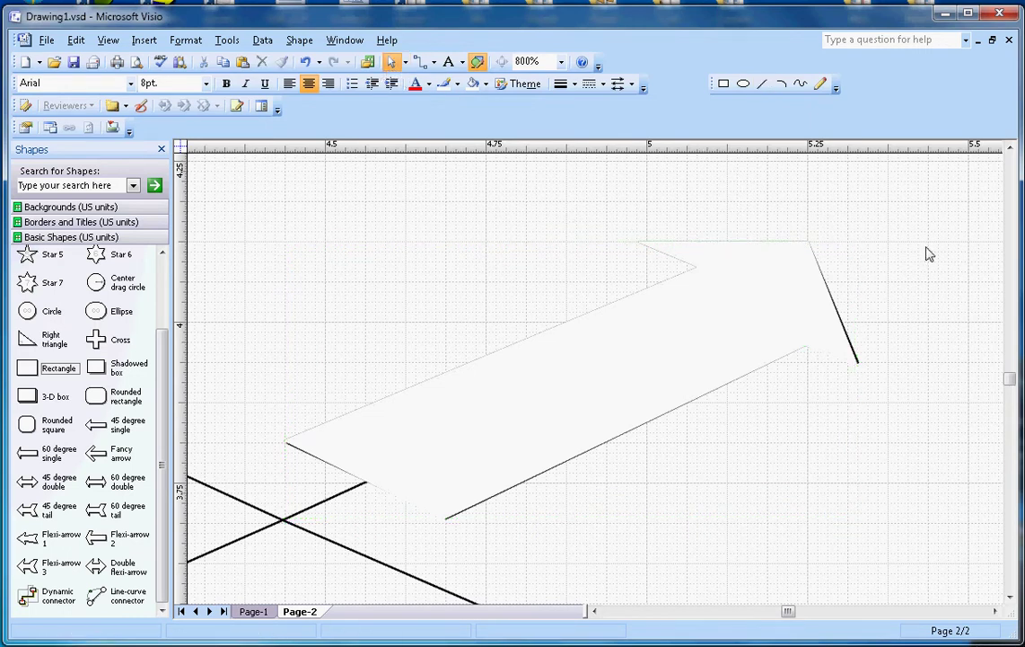
{"action": "left_click", "coordinate": [108, 40]}
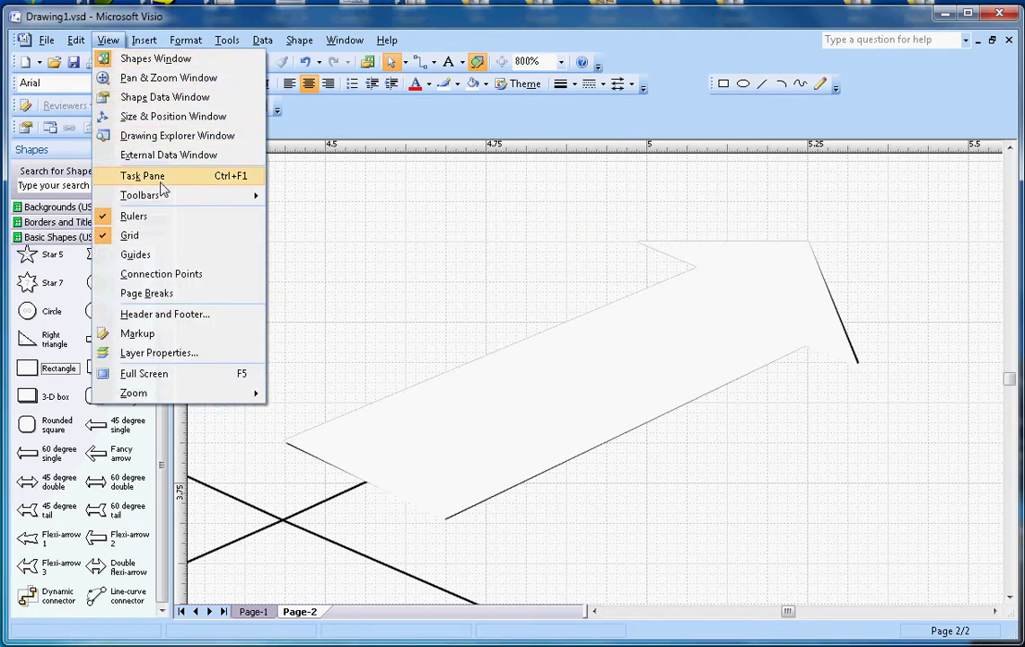
Show the Pan & Zoom window, zoom to 600%, and drag a white arrow copy onto the cylinder
{"action": "left_click", "coordinate": [130, 79]}
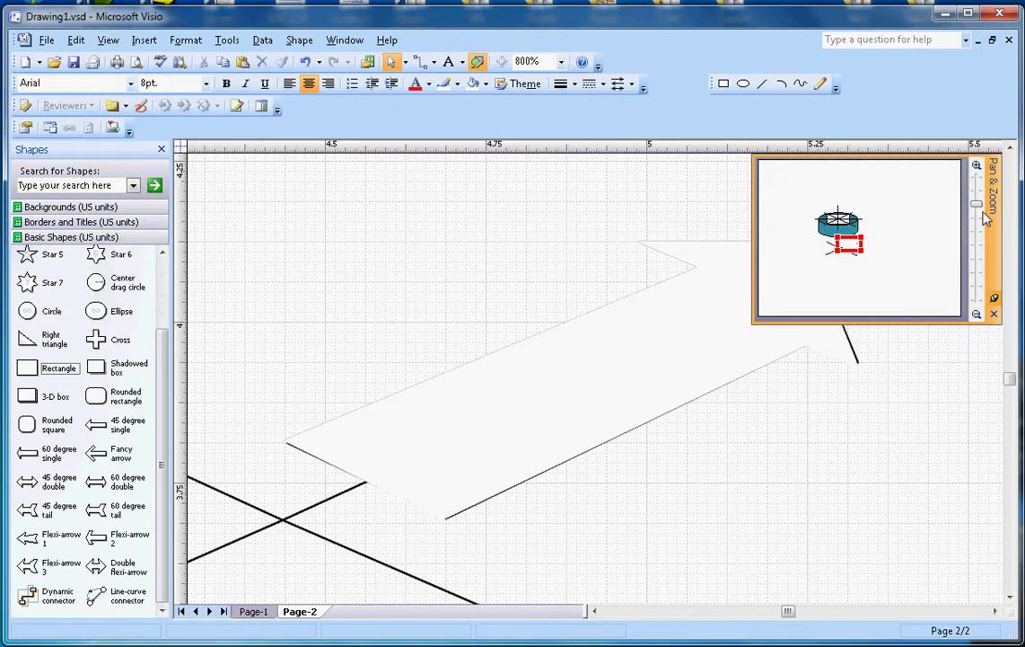
{"action": "left_click_drag", "start_coordinate": [981, 208], "coordinate": [981, 221]}
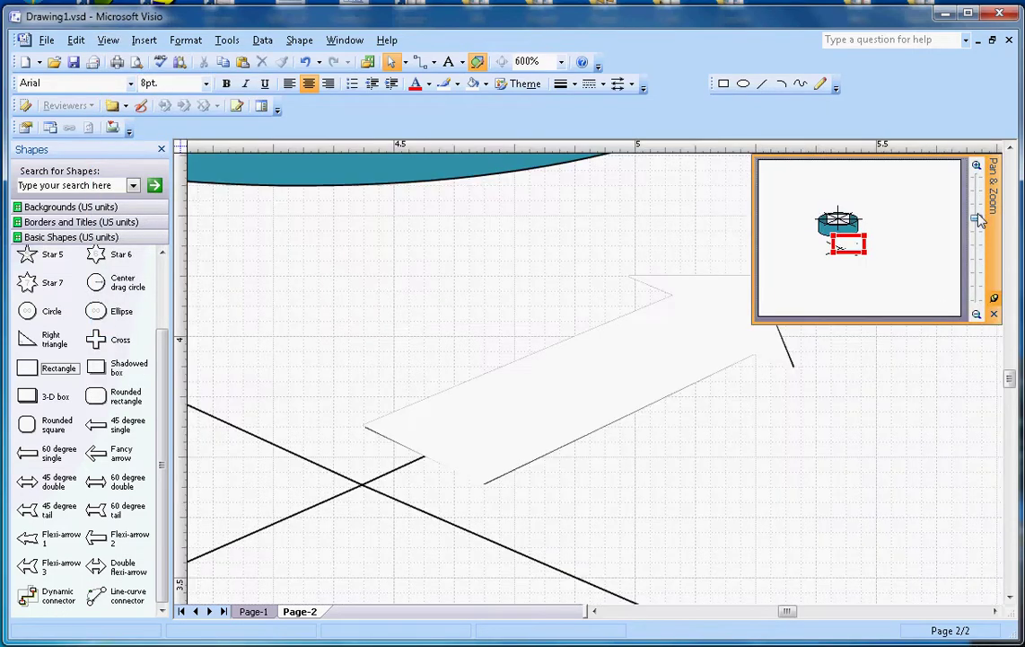
{"action": "left_click", "coordinate": [612, 399]}
{"action": "scroll", "coordinate": [612, 399], "scroll_direction": "up", "scroll_amount": 3}
{"action": "left_click_drag", "start_coordinate": [621, 512], "coordinate": [487, 285]}
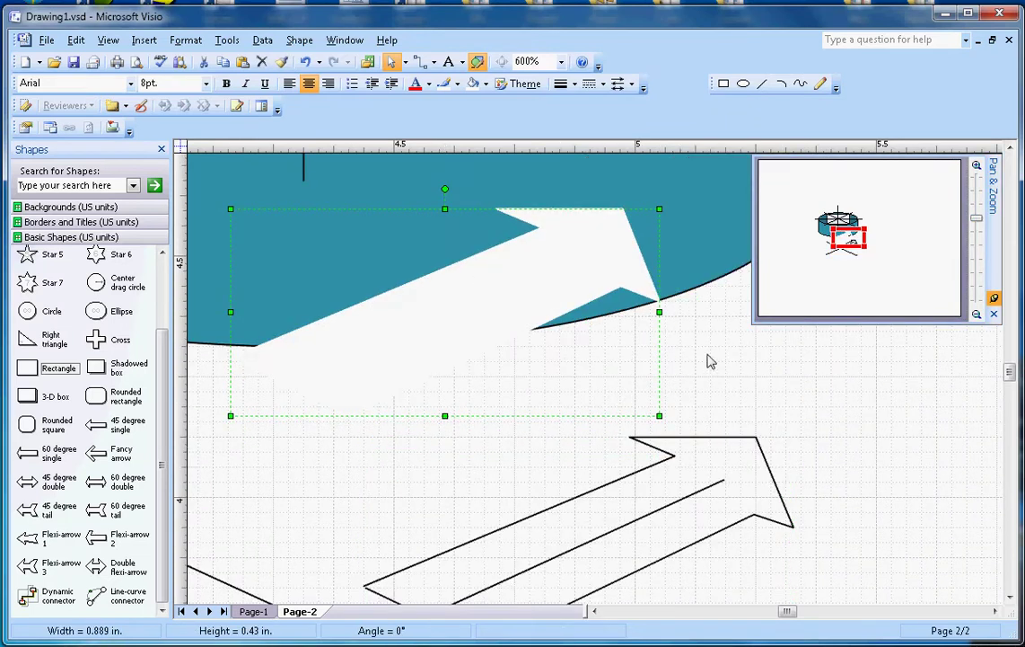
At 200% zoom, shrink the white arrow to about half size and nudge it onto the cylinder top
{"action": "left_click", "coordinate": [977, 313]}
{"action": "left_click", "coordinate": [977, 313]}
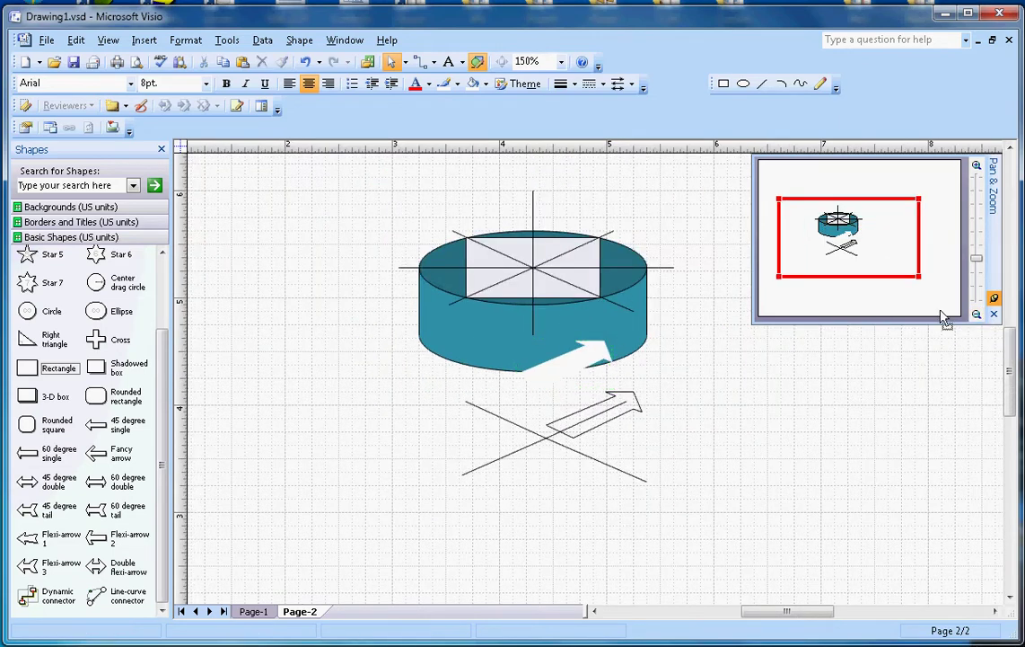
{"action": "left_click", "coordinate": [977, 167]}
{"action": "scroll", "coordinate": [805, 385], "scroll_direction": "up", "scroll_amount": 3}
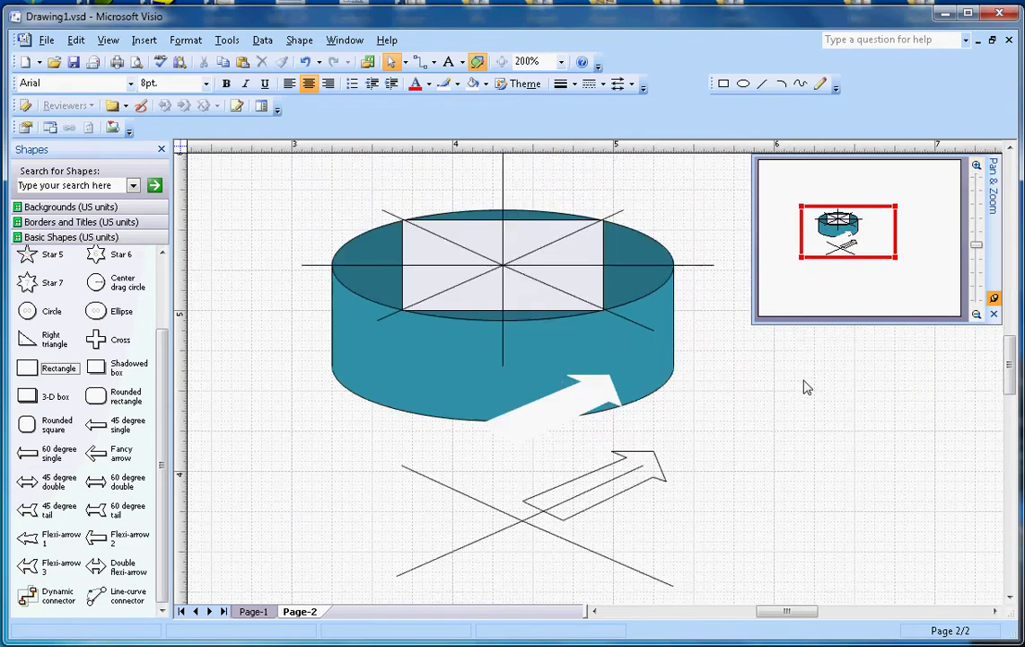
{"action": "mouse_move", "coordinate": [579, 462]}
{"action": "left_mouse_down"}
{"action": "mouse_move", "coordinate": [583, 305]}
{"action": "mouse_move", "coordinate": [602, 287]}
{"action": "left_mouse_up"}
{"action": "left_click_drag", "start_coordinate": [659, 334], "coordinate": [626, 324]}
{"action": "left_click_drag", "start_coordinate": [629, 256], "coordinate": [588, 270]}
{"action": "left_click_drag", "start_coordinate": [561, 306], "coordinate": [571, 312]}
{"action": "left_click", "coordinate": [663, 281]}
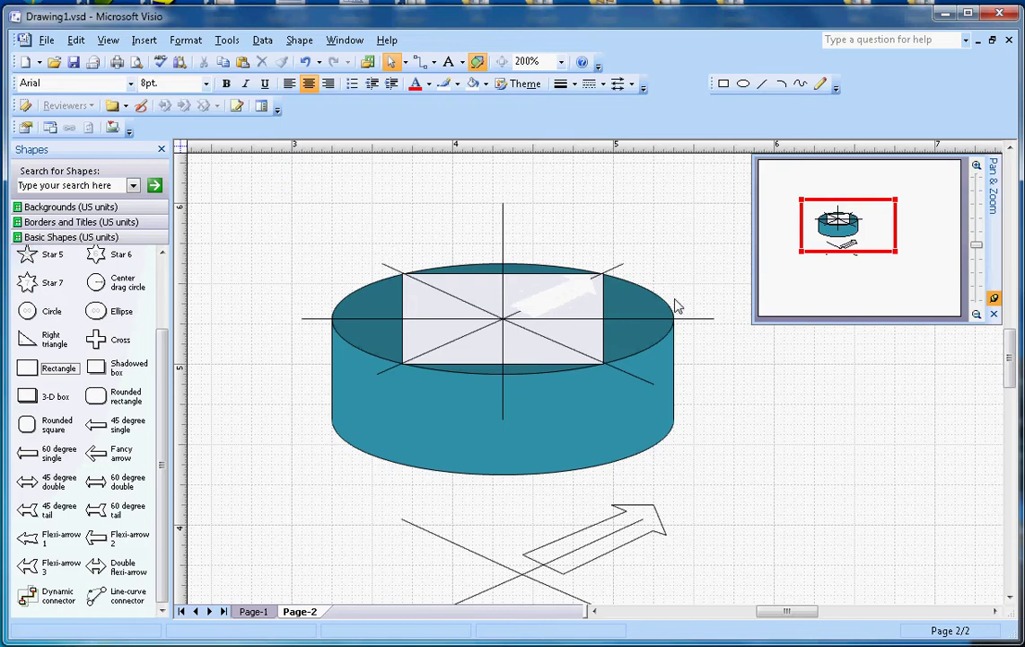
Shrink the white arrow slightly more, to about 0.469 × 0.227 in
{"action": "left_click", "coordinate": [561, 299]}
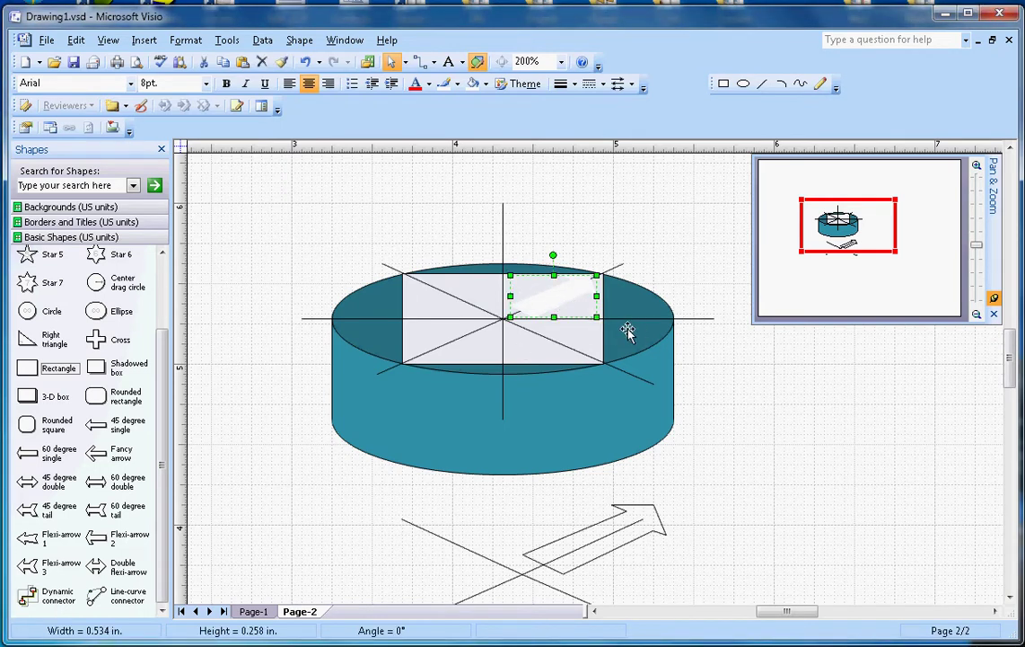
{"action": "left_click_drag", "start_coordinate": [610, 333], "coordinate": [913, 474]}
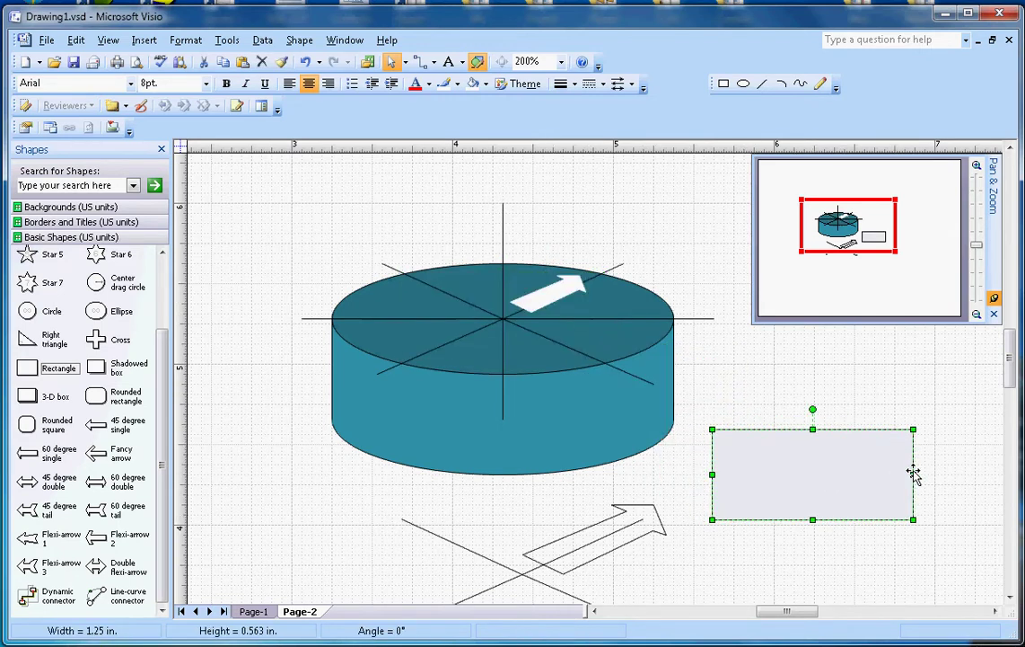
{"action": "left_click", "coordinate": [577, 299]}
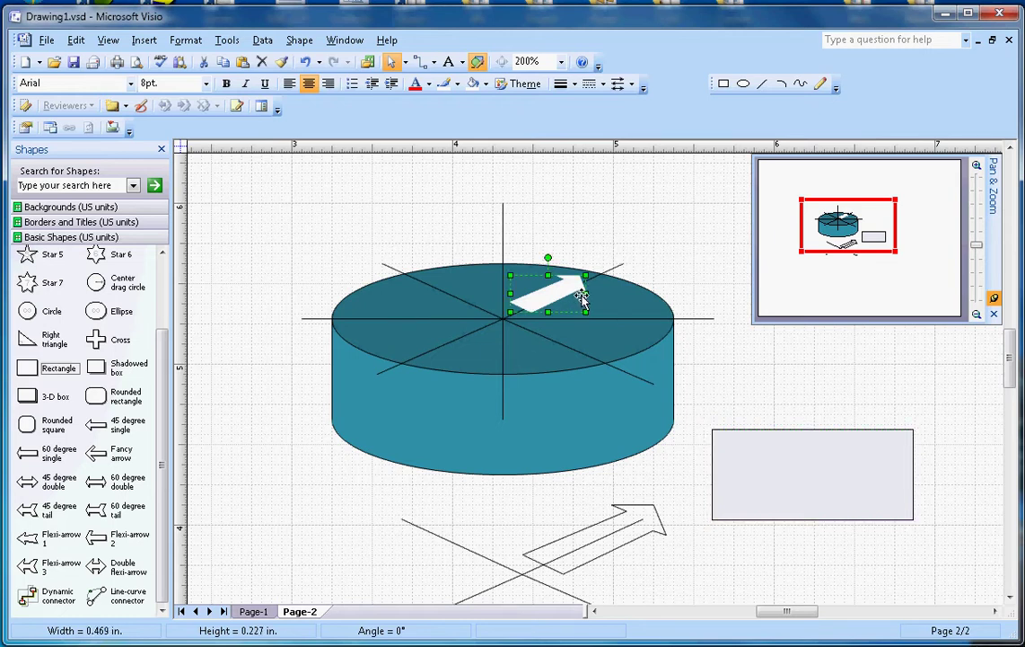
{"action": "left_click", "coordinate": [595, 205]}
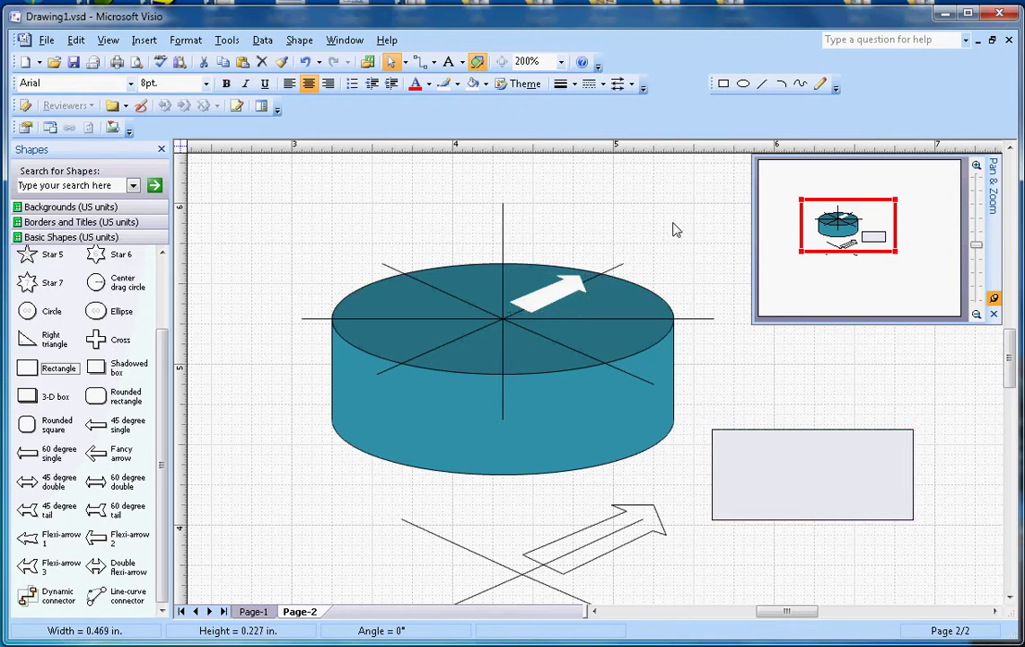
{"action": "left_click", "coordinate": [588, 289]}
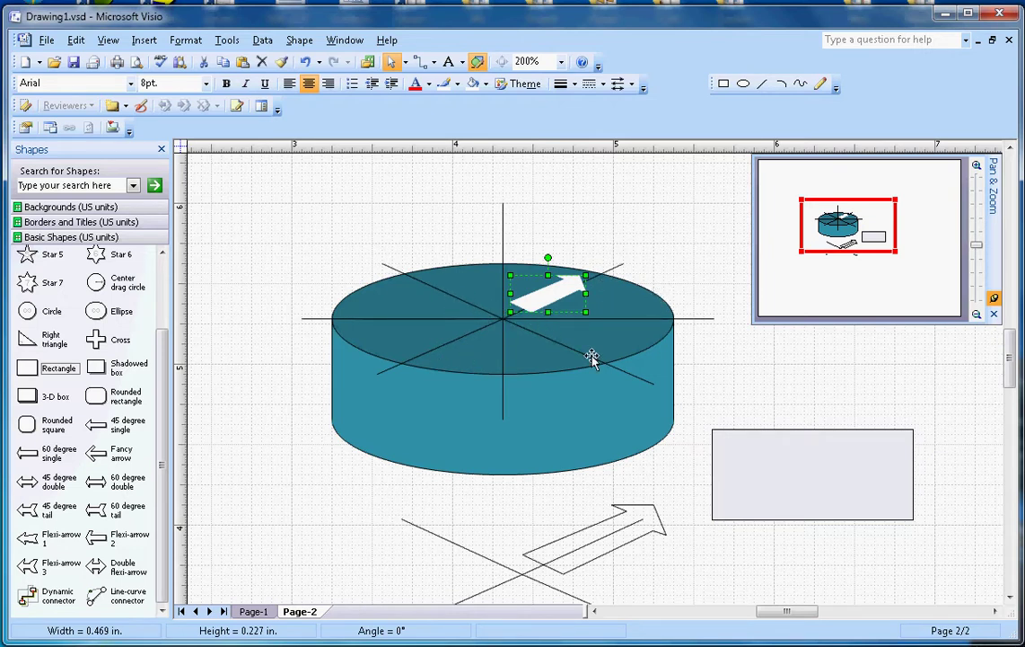
Cut the single white arrow from Page-2, then ungroup the router on Page-1
{"action": "right_click", "coordinate": [567, 300]}
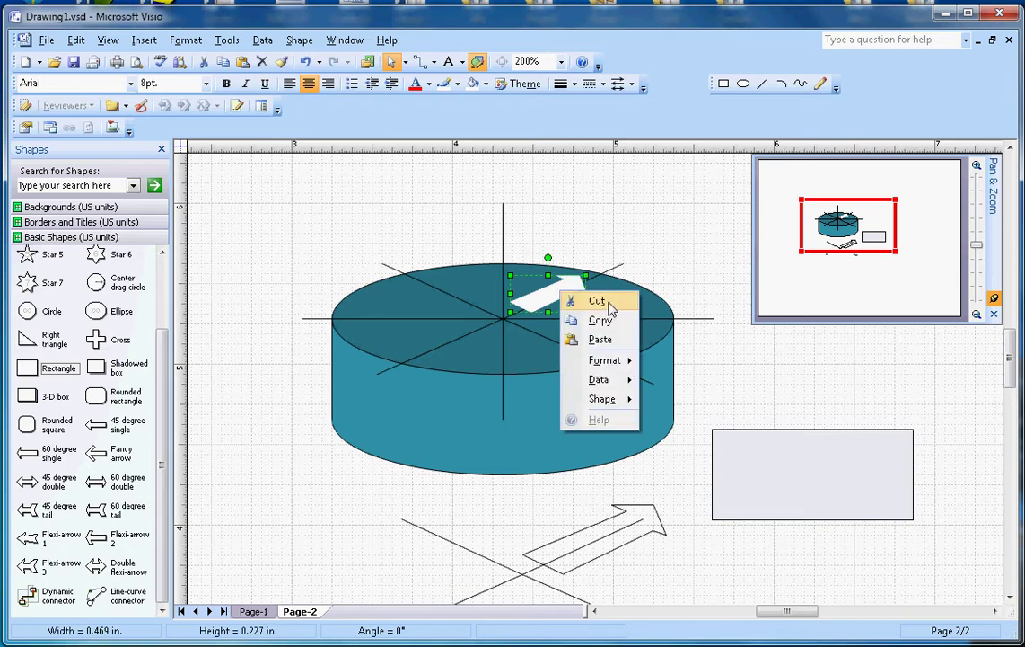
{"action": "left_click", "coordinate": [608, 306]}
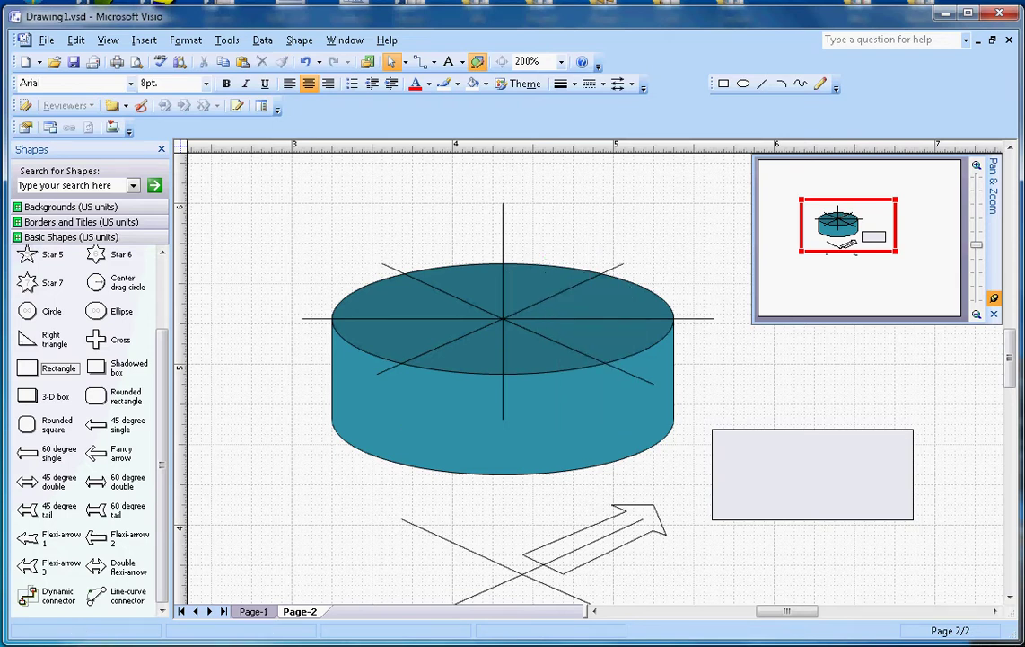
{"action": "left_click", "coordinate": [255, 613]}
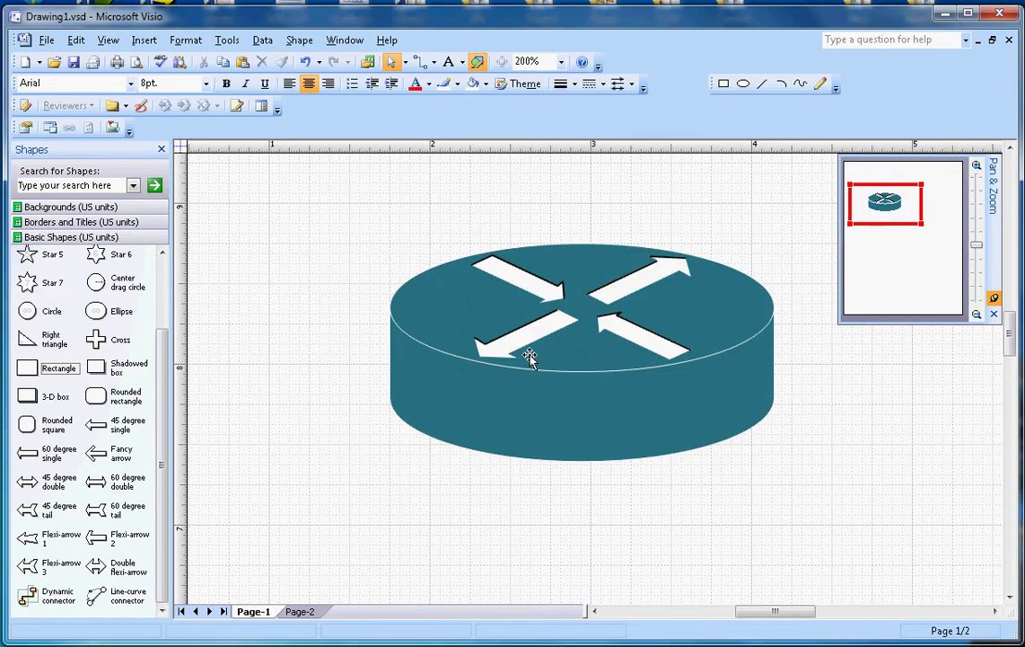
{"action": "left_click", "coordinate": [636, 295]}
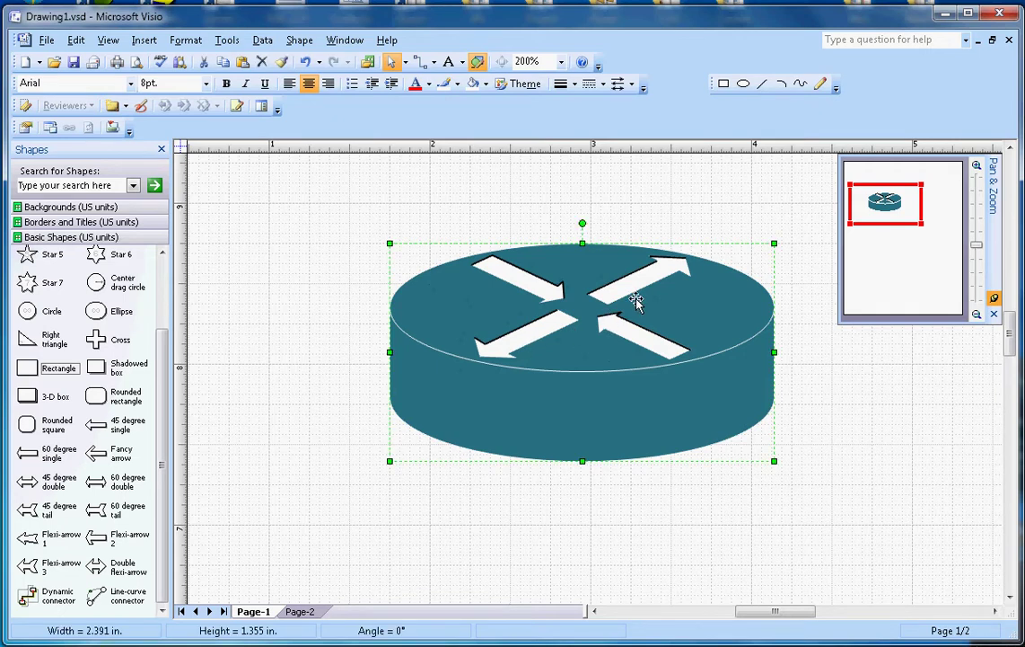
{"action": "right_click", "coordinate": [614, 293]}
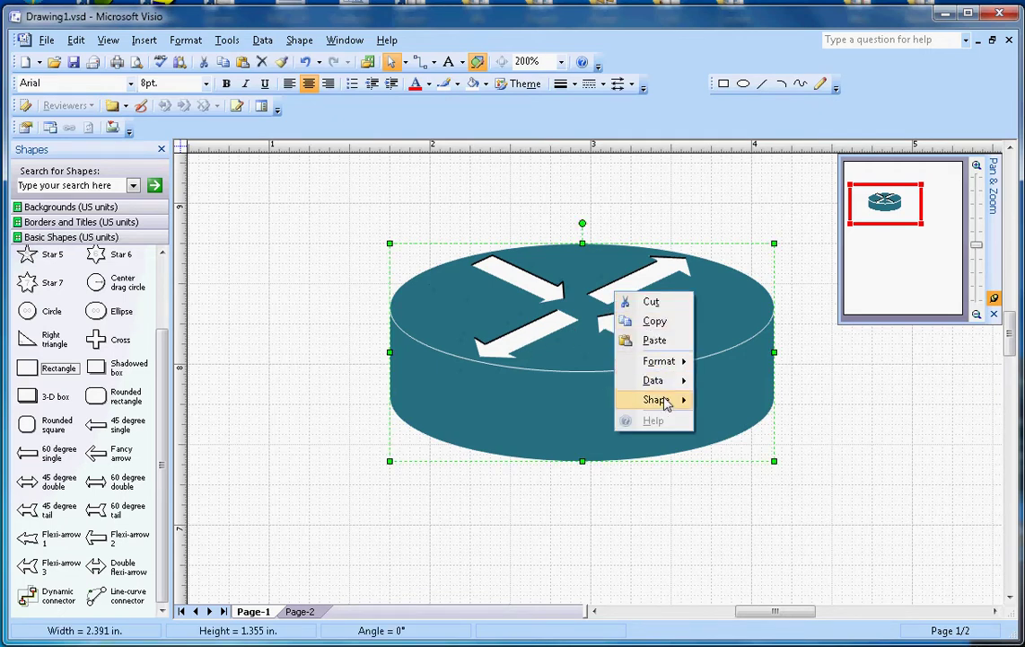
{"action": "mouse_move", "coordinate": [660, 400]}
{"action": "left_click", "coordinate": [736, 419]}
Copy the four white arrows from the Page-1 router and return to Page-2
{"action": "left_click", "coordinate": [863, 469]}
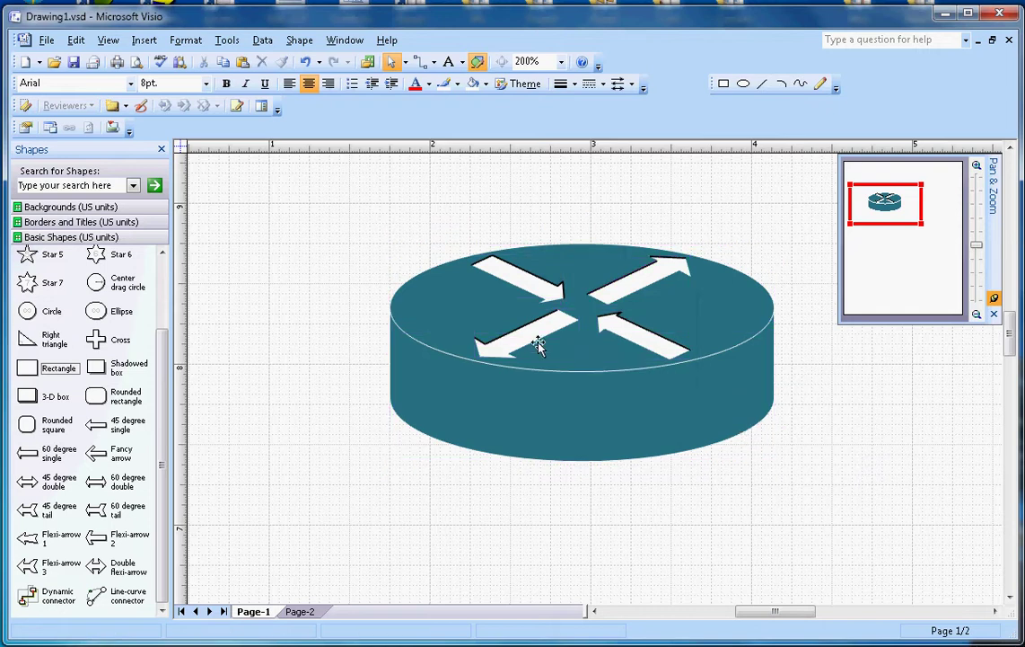
{"action": "left_click", "coordinate": [530, 299]}
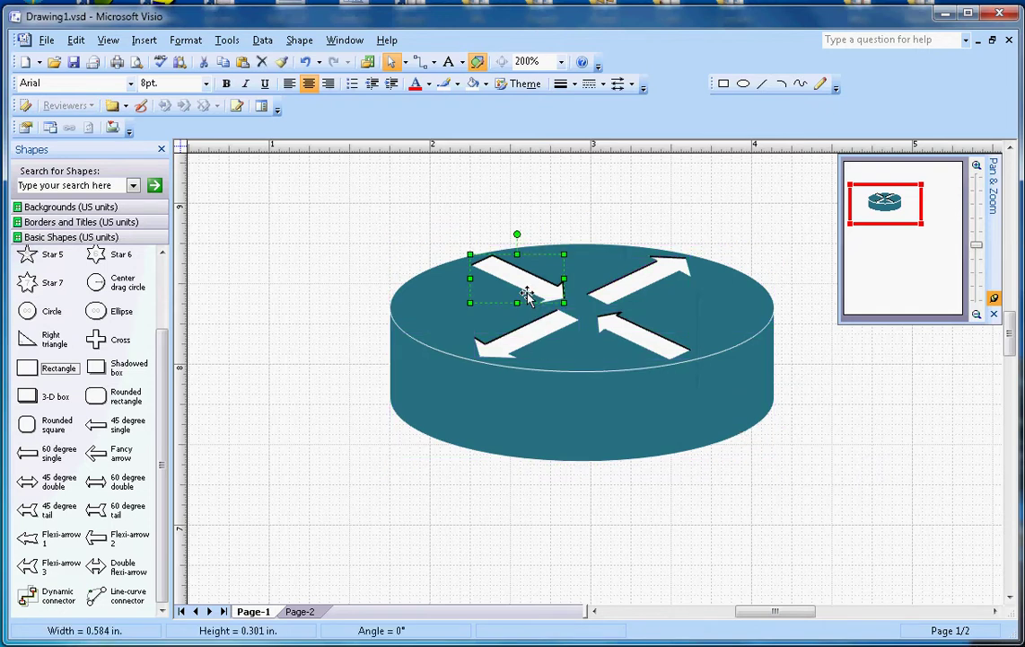
{"action": "left_click", "coordinate": [643, 297], "text": "shift"}
{"action": "left_click", "coordinate": [647, 343], "text": "shift"}
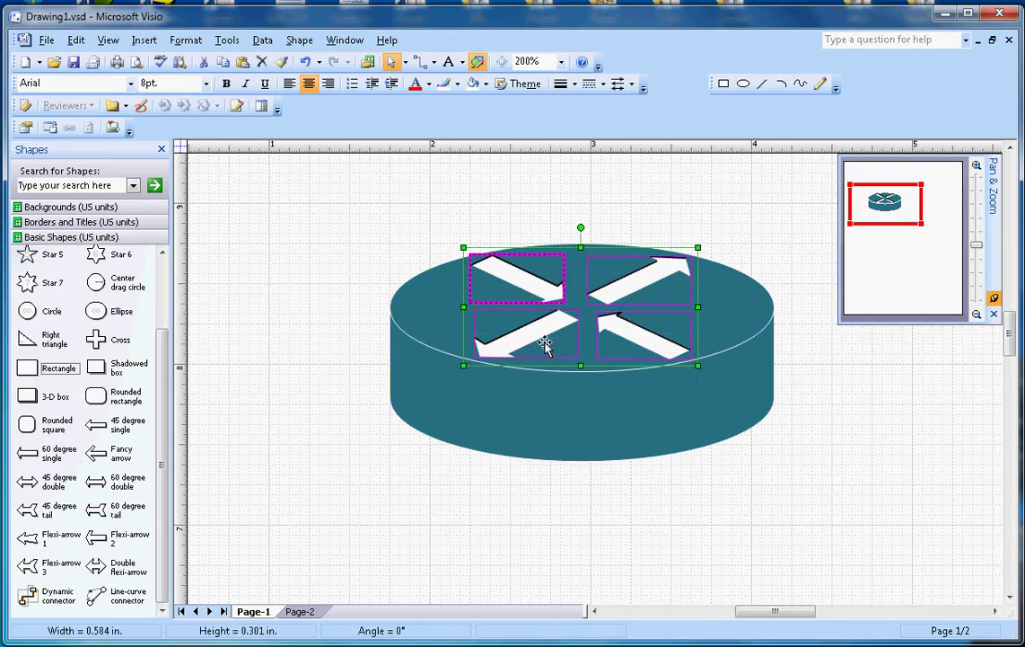
{"action": "right_click", "coordinate": [545, 344]}
{"action": "left_click", "coordinate": [586, 364]}
{"action": "left_click", "coordinate": [300, 611]}
{"action": "right_click", "coordinate": [264, 399]}
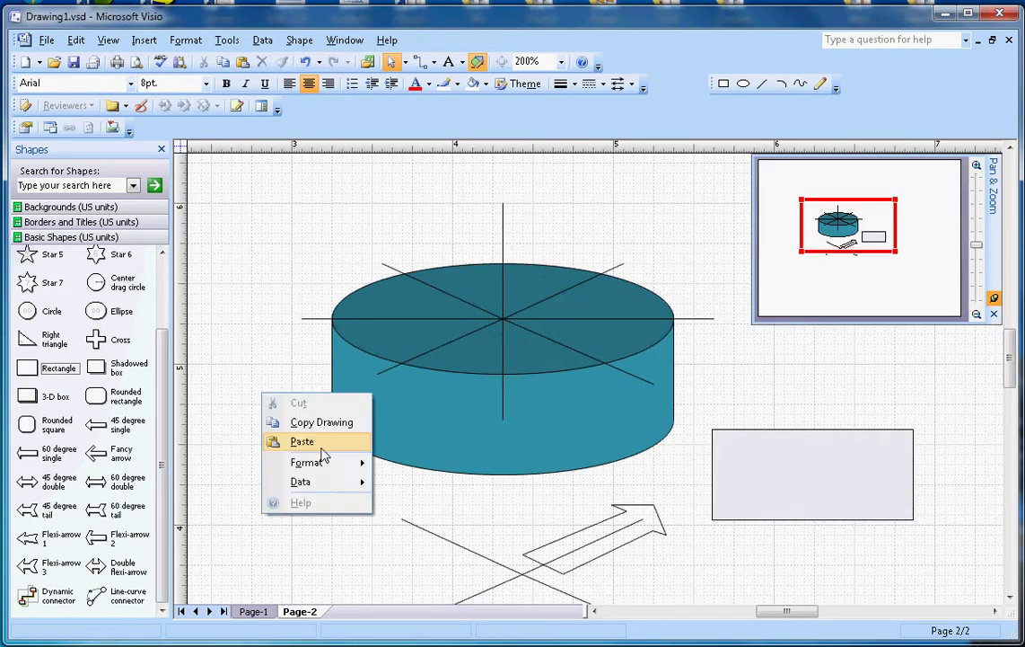
Paste the four white arrows, move them onto the cylinder top, and shrink them to fit
{"action": "left_click", "coordinate": [302, 442]}
{"action": "left_click_drag", "start_coordinate": [655, 422], "coordinate": [558, 361]}
{"action": "left_click_drag", "start_coordinate": [626, 391], "coordinate": [572, 356]}
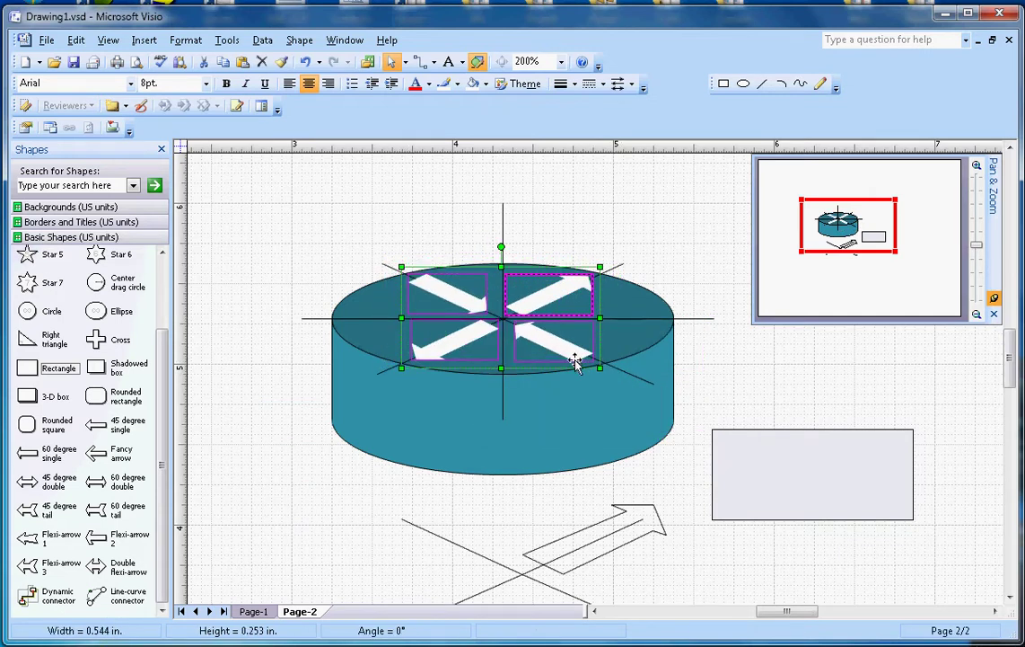
{"action": "left_click", "coordinate": [688, 246]}
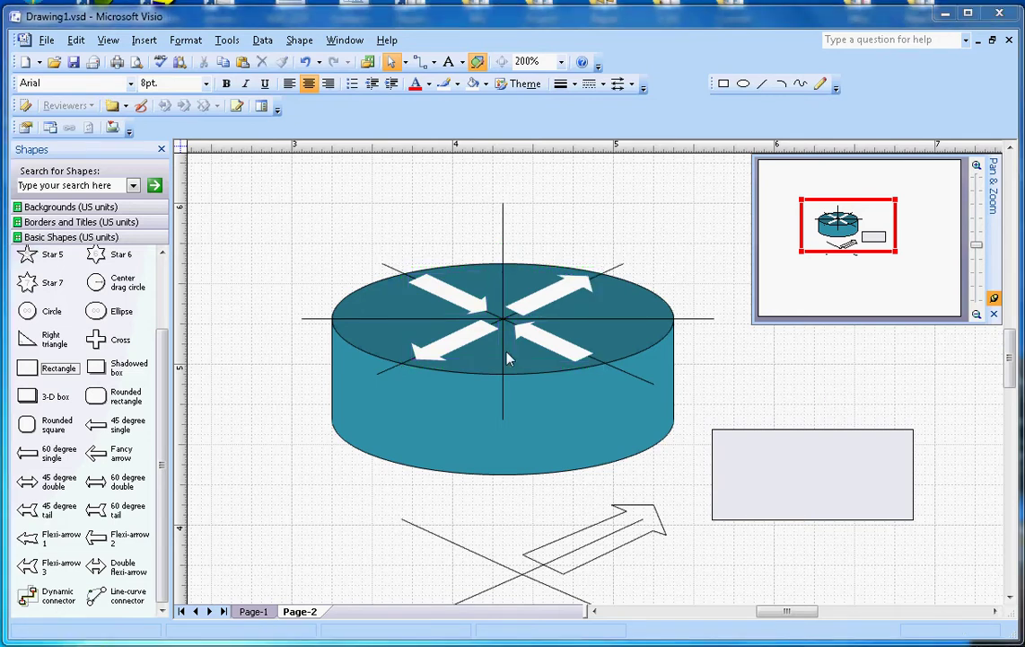
Zoom to 800% and draw a heavy black line along the upper arrow's top edge
{"action": "left_click", "coordinate": [977, 167]}
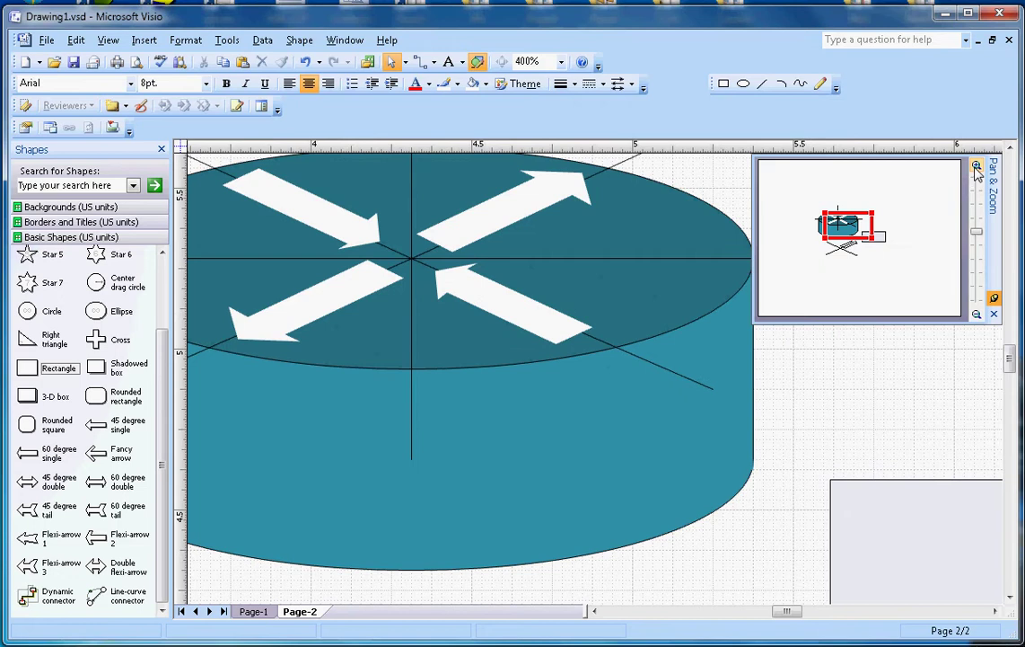
{"action": "scroll", "coordinate": [977, 167], "scroll_direction": "up", "scroll_amount": 1}
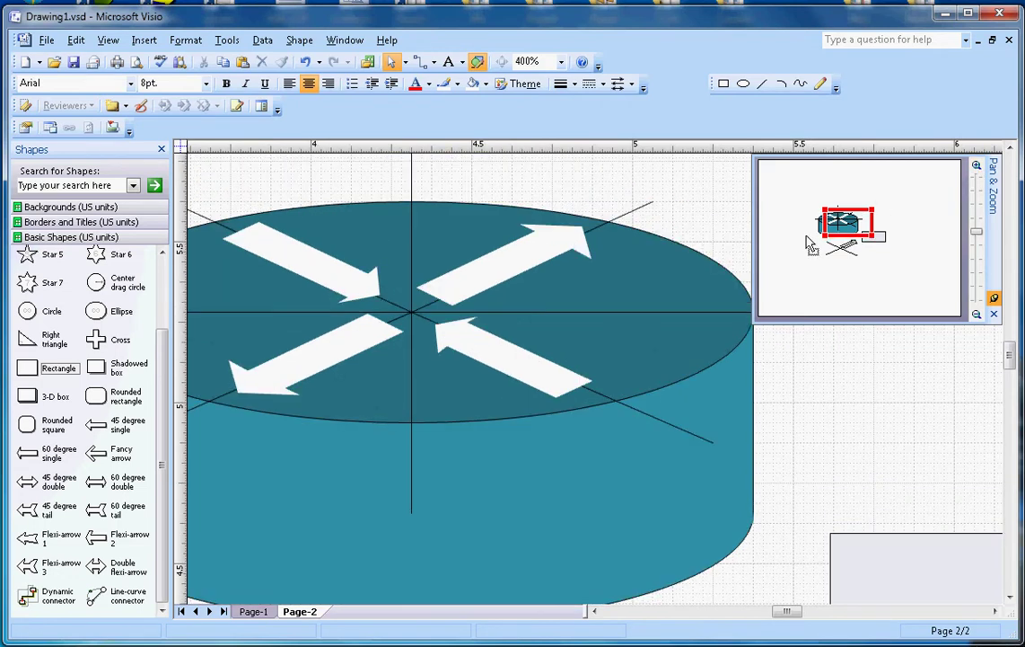
{"action": "left_click", "coordinate": [977, 167]}
{"action": "scroll", "coordinate": [786, 254], "scroll_direction": "up", "scroll_amount": 2}
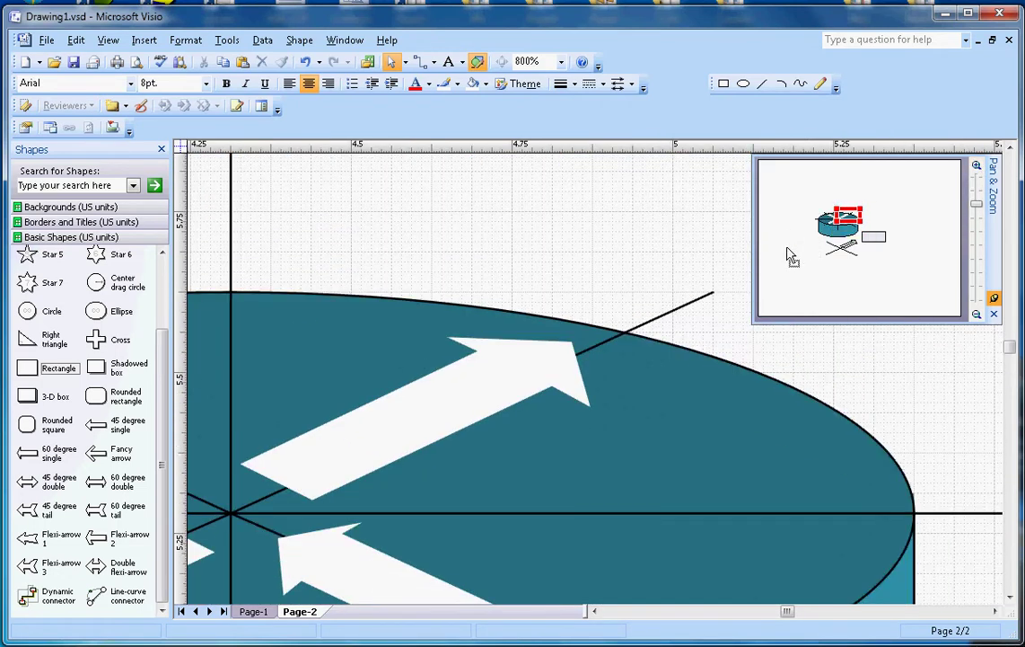
{"action": "left_click", "coordinate": [762, 86]}
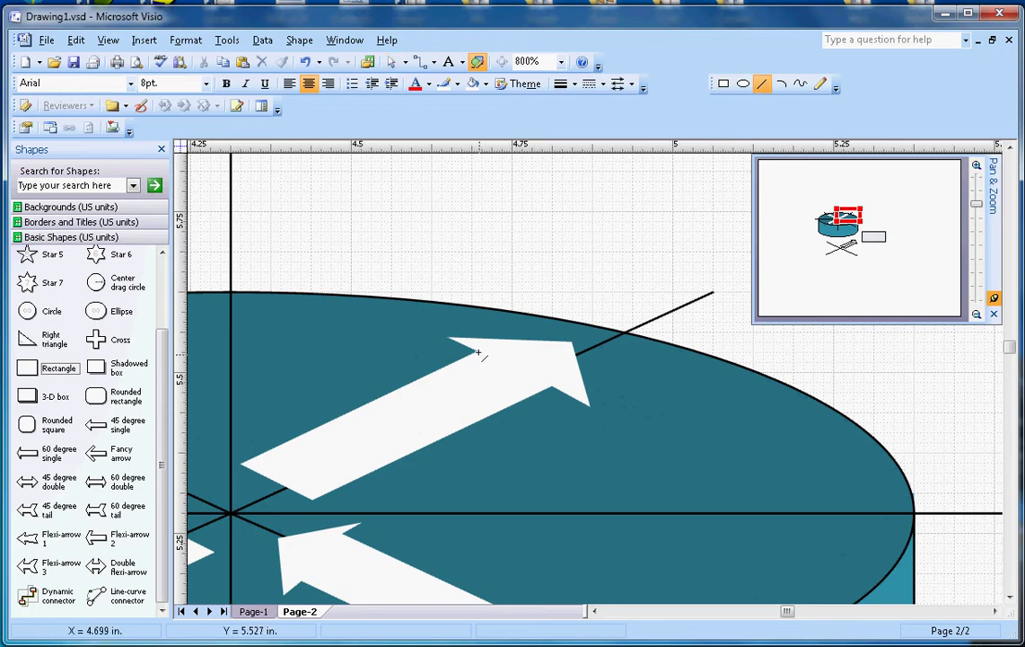
{"action": "left_click_drag", "start_coordinate": [449, 339], "coordinate": [570, 344]}
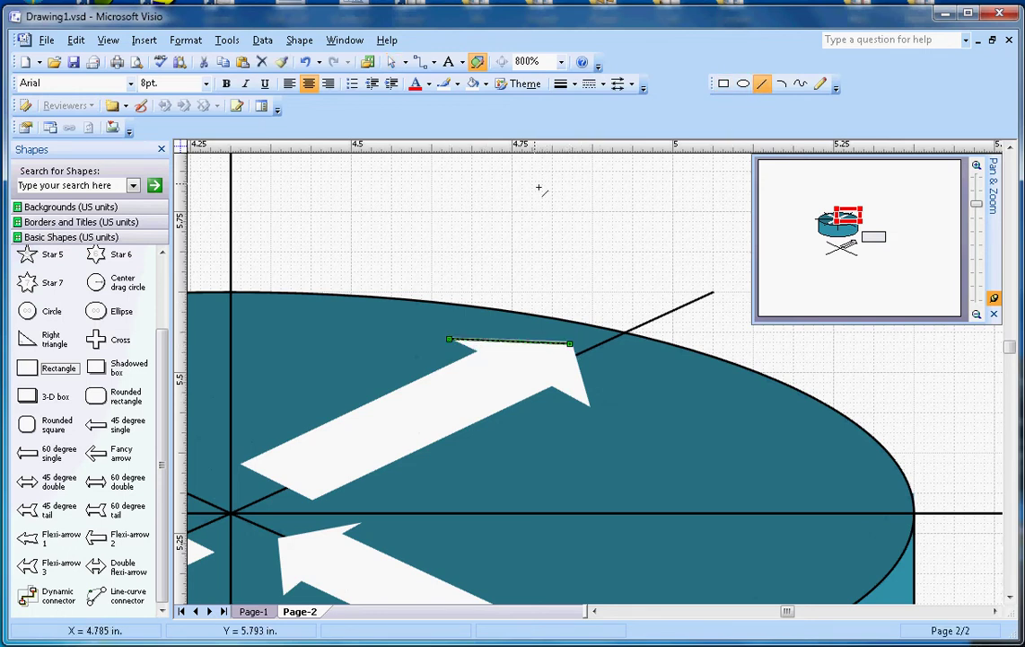
{"action": "left_click", "coordinate": [565, 83]}
{"action": "left_click", "coordinate": [579, 145]}
{"action": "left_click", "coordinate": [550, 301]}
Draw heavy black edge lines along the upper-left arrow's long upper sides
{"action": "left_click_drag", "start_coordinate": [480, 356], "coordinate": [246, 466]}
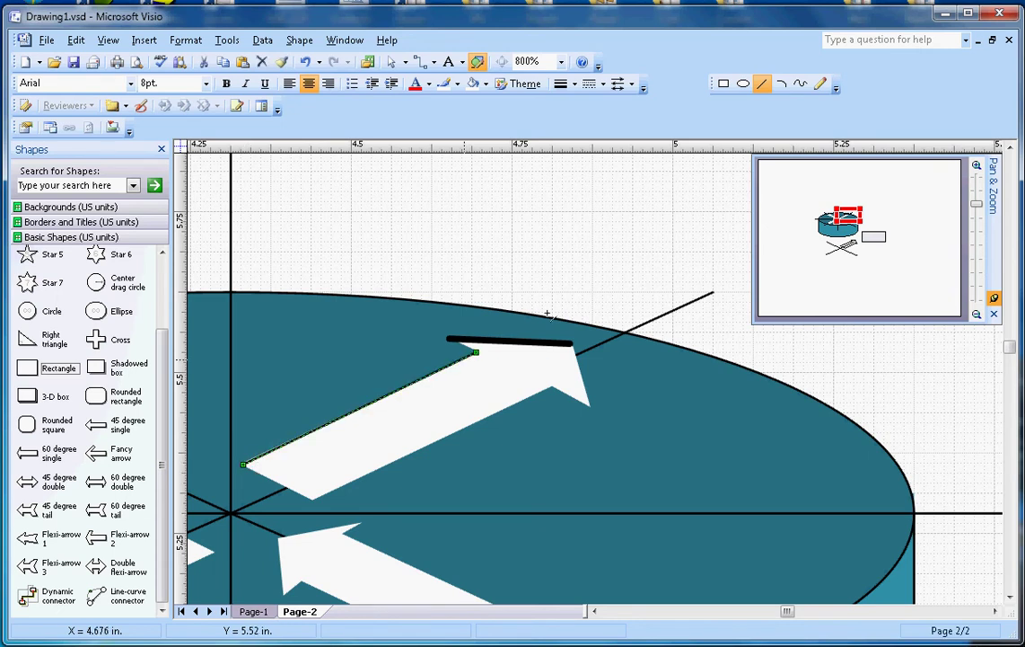
{"action": "left_click_drag", "start_coordinate": [790, 619], "coordinate": [783, 618]}
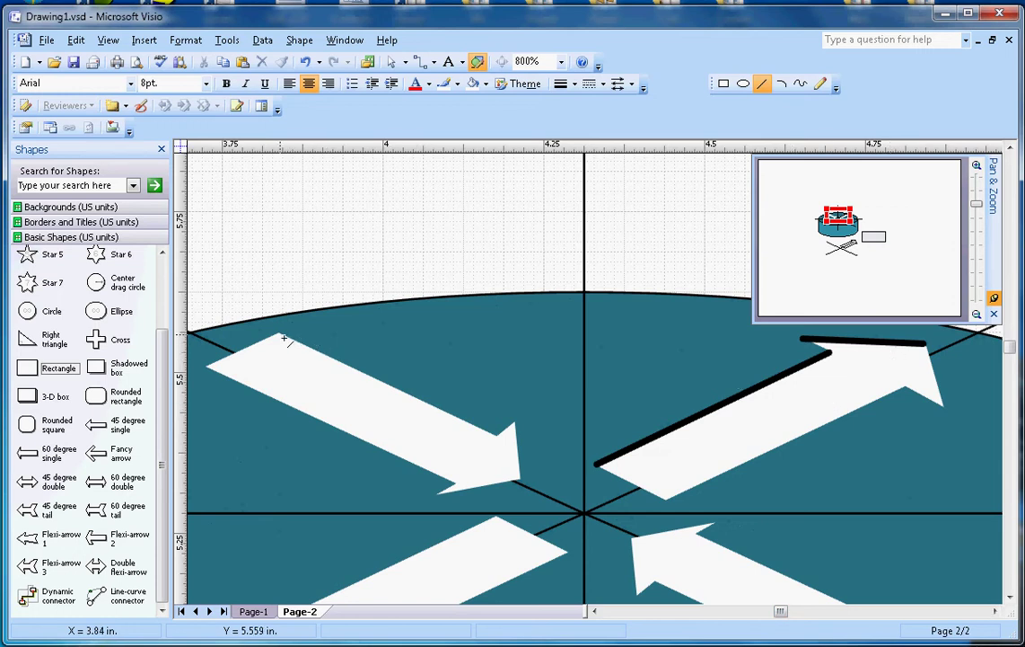
{"action": "left_click_drag", "start_coordinate": [282, 338], "coordinate": [500, 440]}
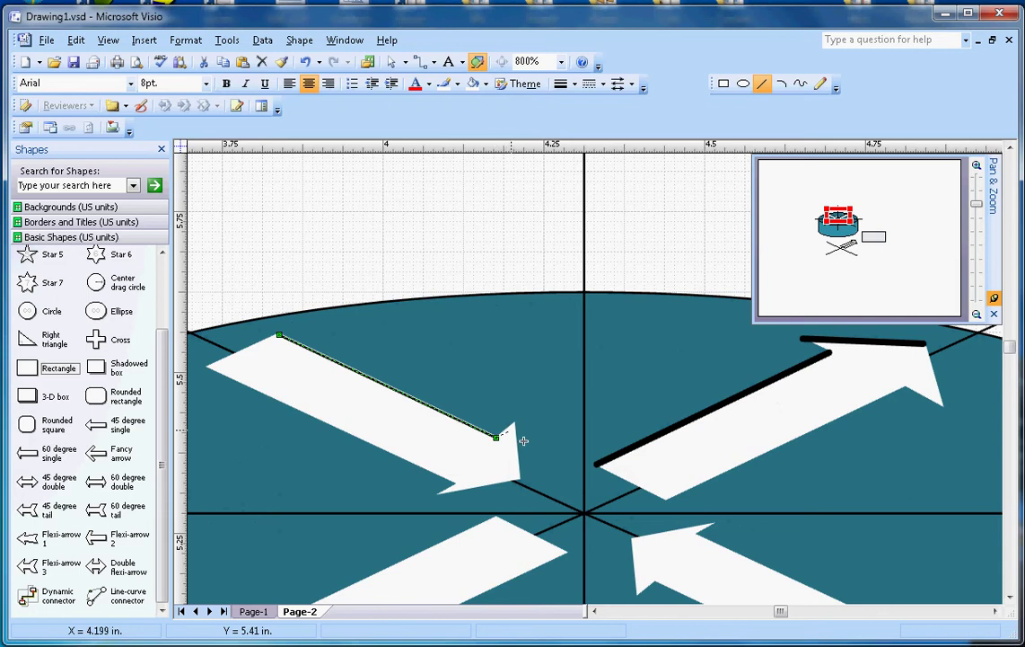
{"action": "left_click", "coordinate": [560, 84]}
{"action": "left_click", "coordinate": [525, 234]}
{"action": "scroll", "coordinate": [526, 234], "scroll_direction": "down", "scroll_amount": 3}
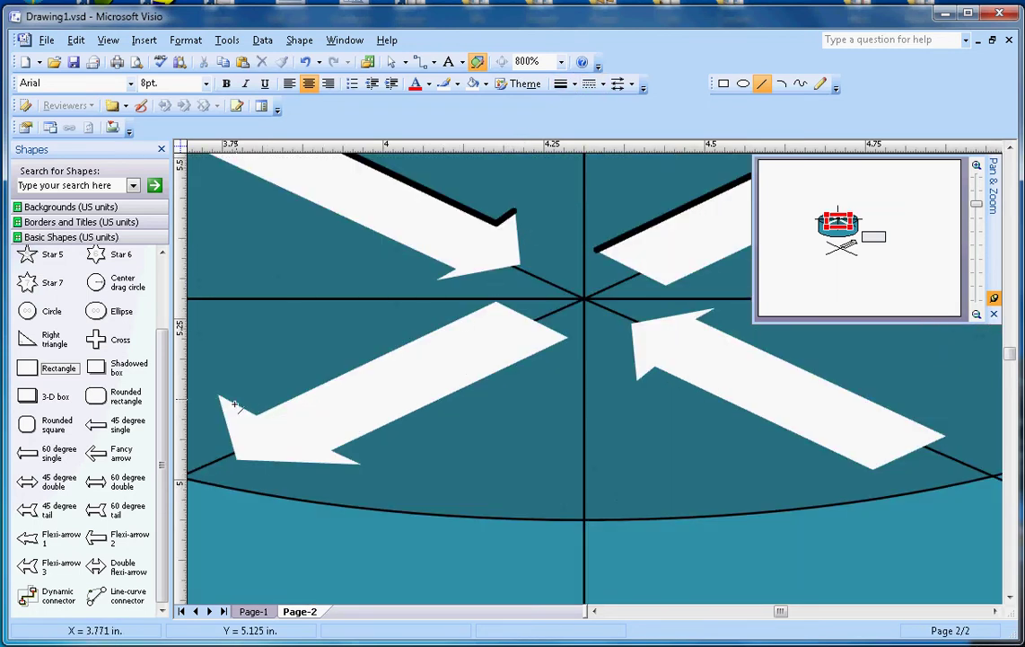
Edge the lower-left and lower-right arrows' heads and upper sides with heavy lines, then zoom to 150%
{"action": "left_click_drag", "start_coordinate": [221, 397], "coordinate": [504, 298]}
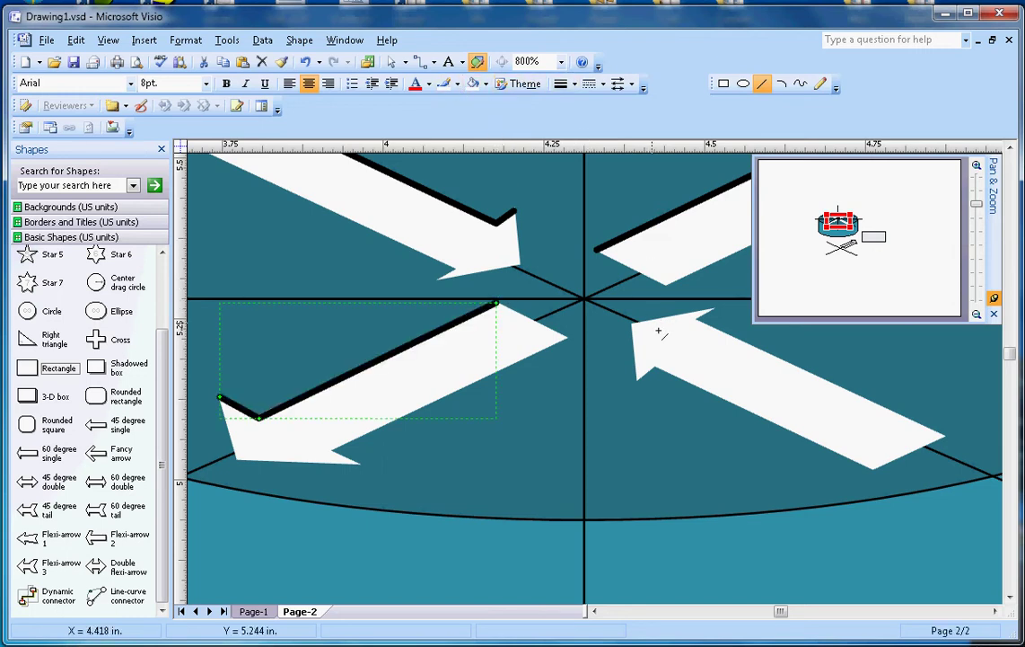
{"action": "left_click_drag", "start_coordinate": [637, 329], "coordinate": [709, 313]}
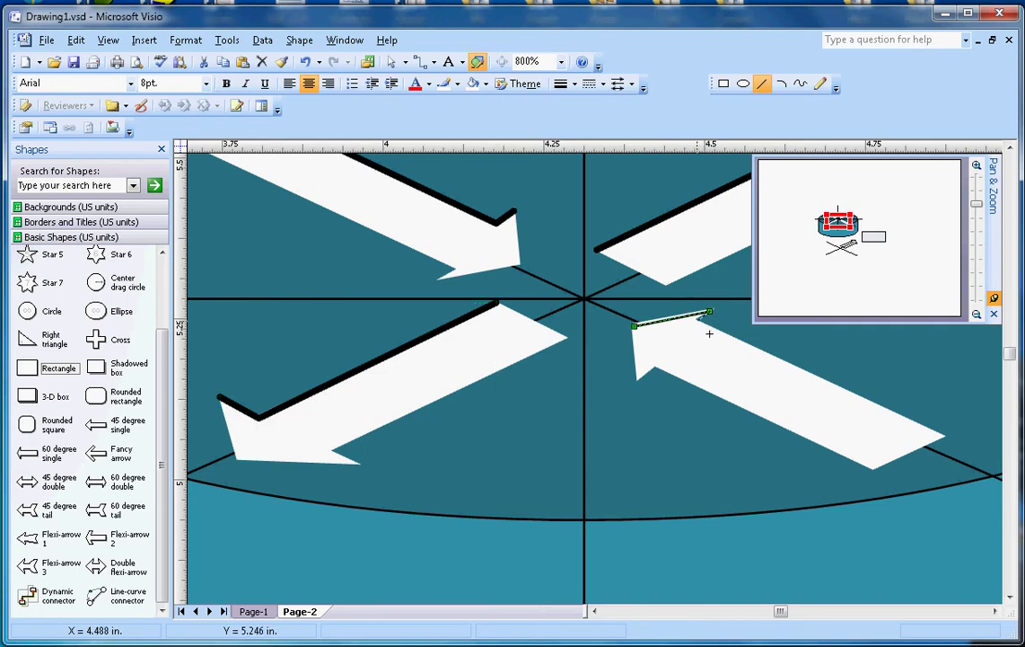
{"action": "left_click_drag", "start_coordinate": [701, 322], "coordinate": [943, 436]}
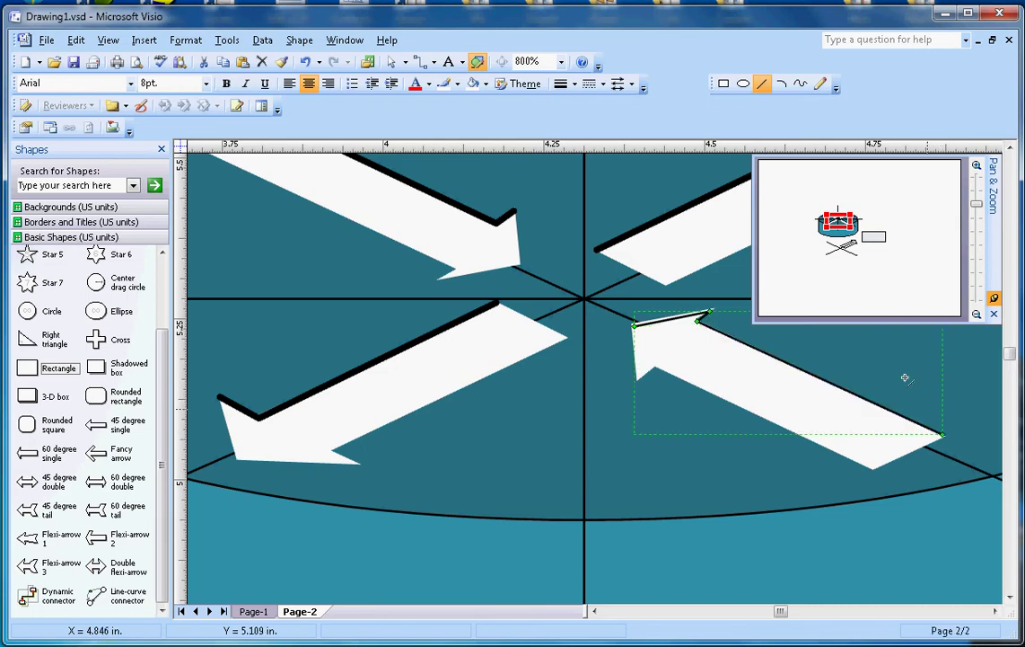
{"action": "left_click", "coordinate": [561, 84]}
{"action": "left_click", "coordinate": [593, 180]}
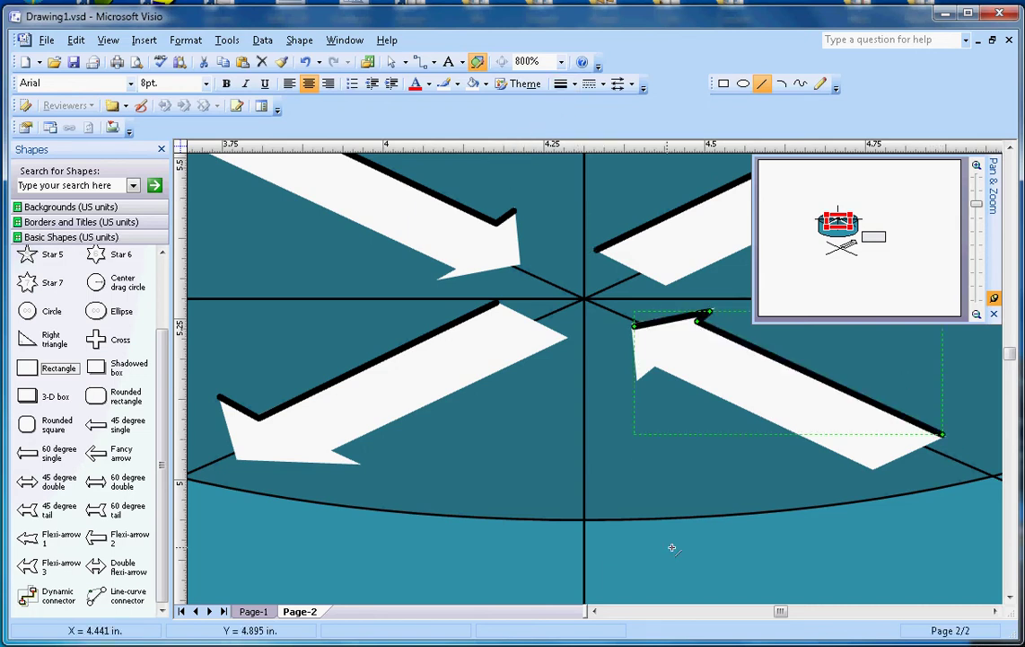
{"action": "left_click", "coordinate": [977, 165]}
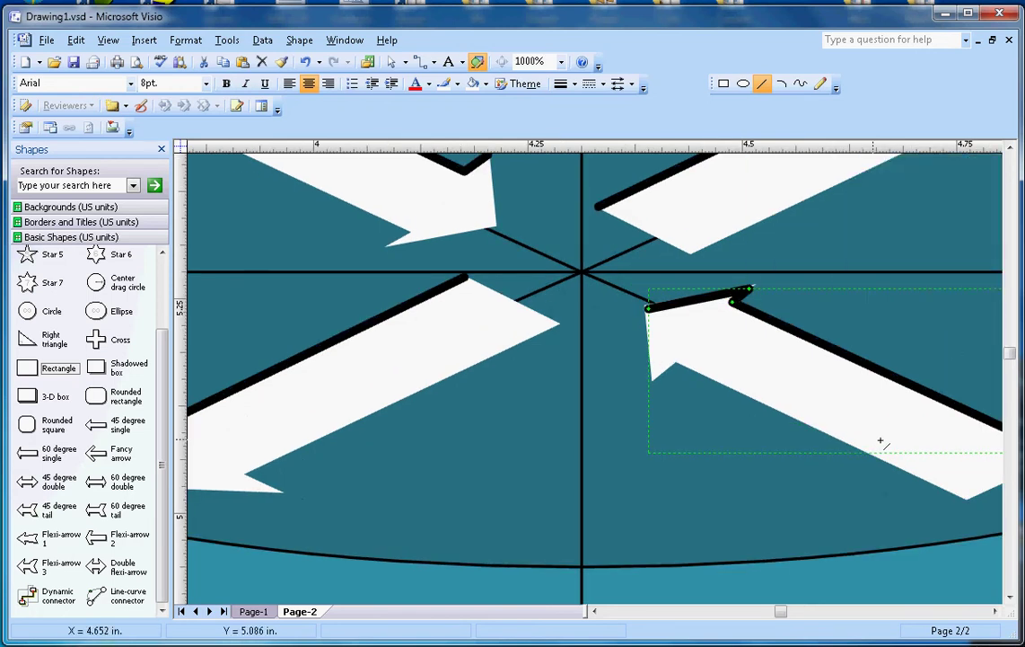
{"action": "left_click", "coordinate": [561, 61]}
{"action": "left_click", "coordinate": [539, 105]}
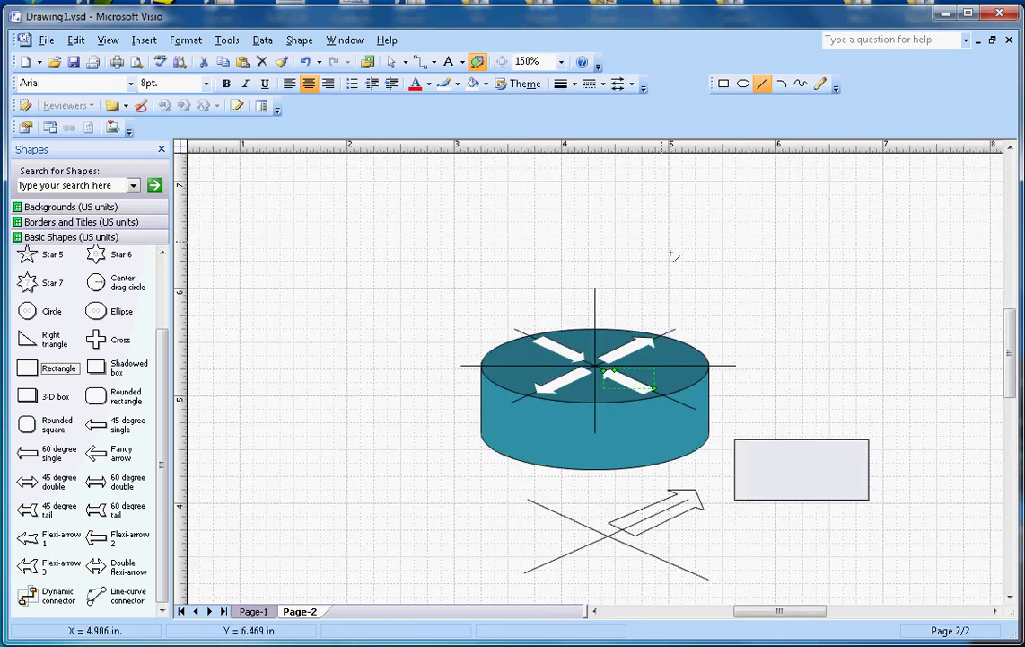
Select the leftover crossing lines and arrow outline below the router and cut them
{"action": "right_click", "coordinate": [693, 410]}
{"action": "key", "text": "Escape"}
{"action": "scroll", "coordinate": [603, 397], "scroll_direction": "down", "scroll_amount": 3}
{"action": "left_click_drag", "start_coordinate": [460, 333], "coordinate": [809, 439]}
{"action": "left_click", "coordinate": [390, 61]}
{"action": "left_click_drag", "start_coordinate": [396, 286], "coordinate": [885, 477]}
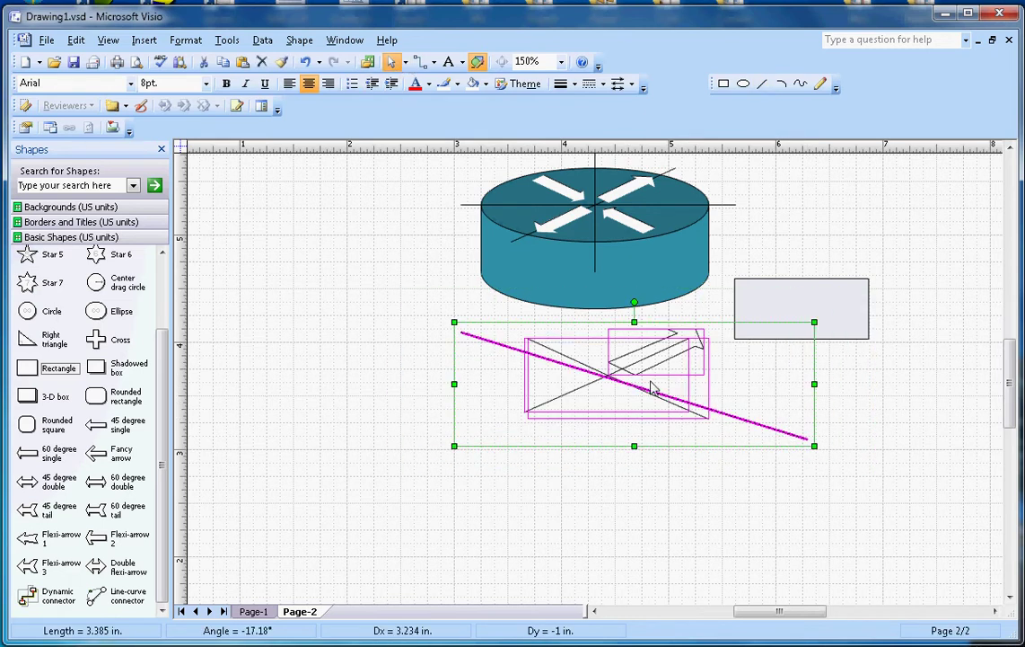
{"action": "right_click", "coordinate": [653, 386]}
{"action": "left_click", "coordinate": [383, 293]}
{"action": "left_click_drag", "start_coordinate": [381, 289], "coordinate": [914, 468]}
{"action": "right_click", "coordinate": [655, 368]}
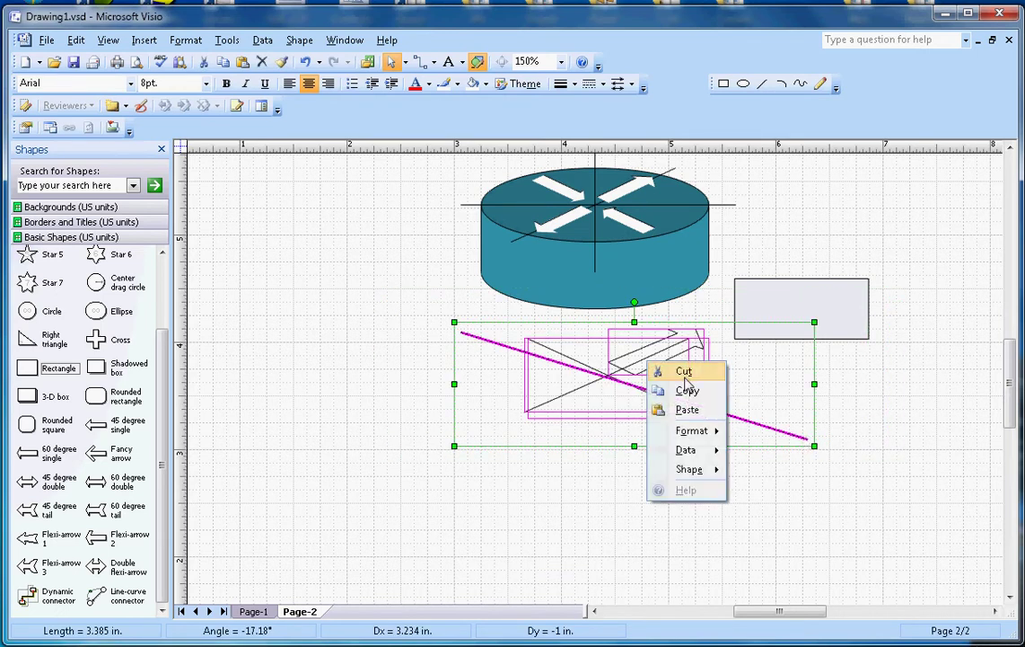
{"action": "left_click", "coordinate": [680, 367]}
Cut the spare rectangle and the horizontal construction line
{"action": "left_click", "coordinate": [790, 292]}
{"action": "right_click", "coordinate": [789, 290]}
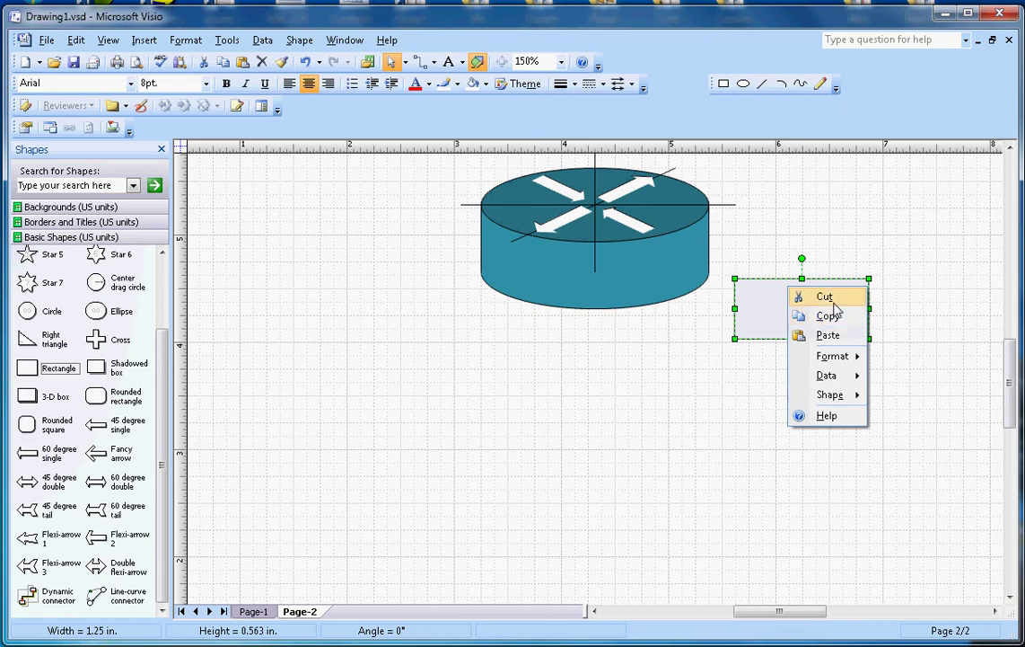
{"action": "left_click", "coordinate": [823, 297]}
{"action": "scroll", "coordinate": [826, 330], "scroll_direction": "up", "scroll_amount": 3}
{"action": "right_click", "coordinate": [734, 378]}
{"action": "left_click", "coordinate": [759, 379]}
Cut the remaining vertical construction lines from the cylinder top
{"action": "left_click", "coordinate": [603, 316]}
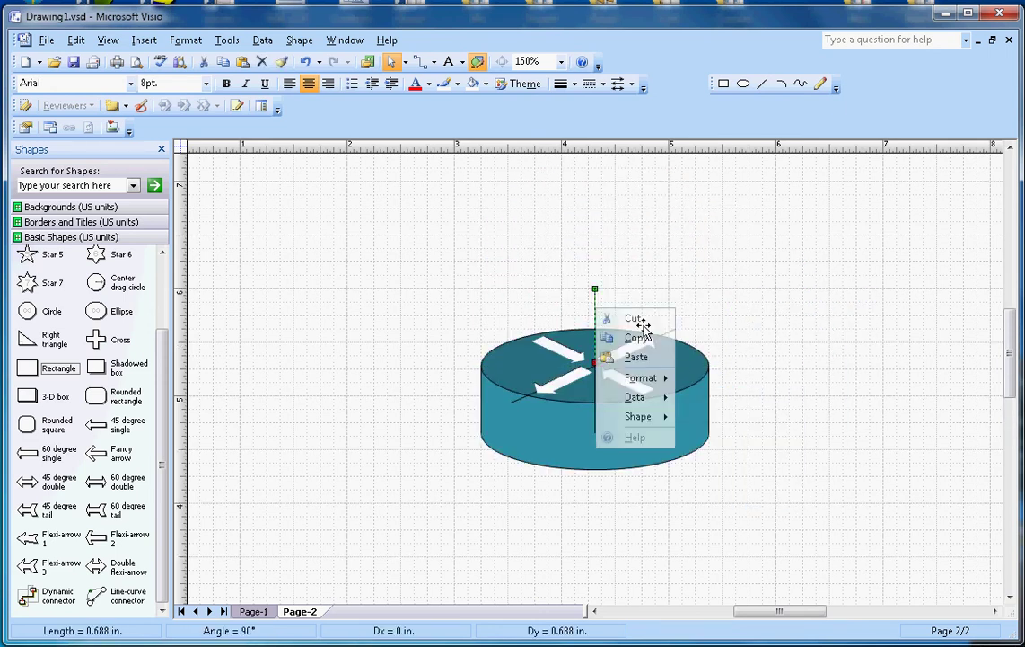
{"action": "left_click_drag", "start_coordinate": [595, 290], "coordinate": [595, 368]}
{"action": "left_click", "coordinate": [598, 423]}
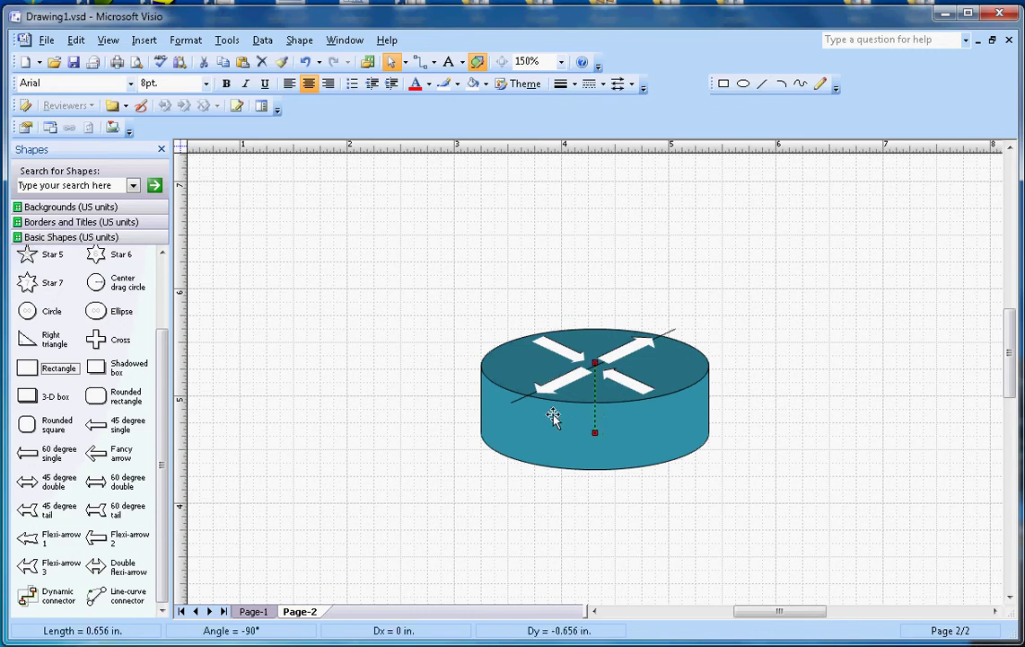
{"action": "left_click", "coordinate": [533, 410]}
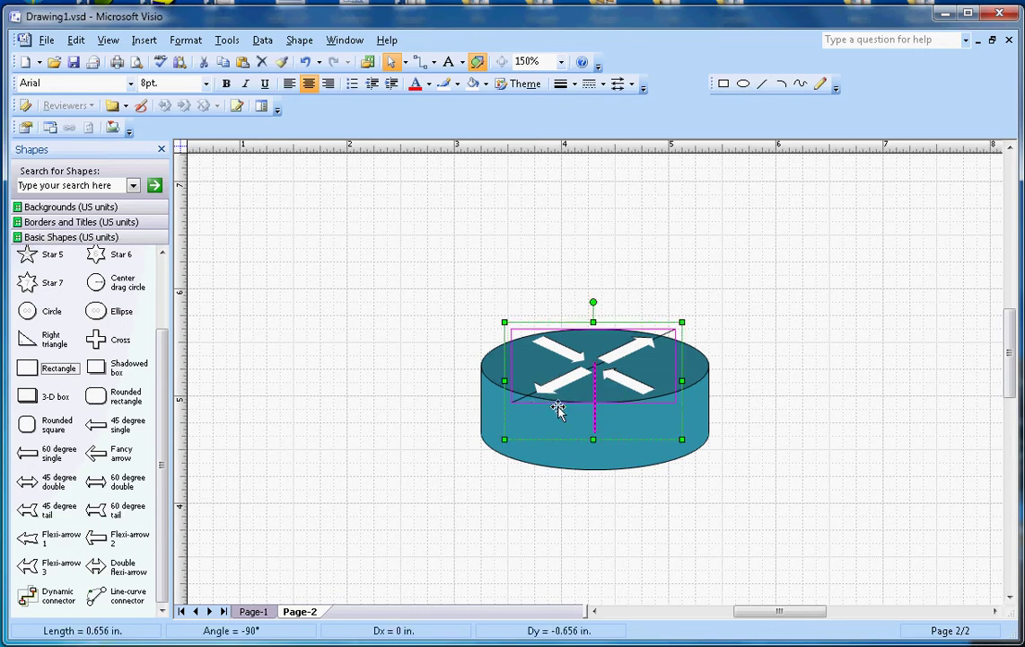
{"action": "left_click", "coordinate": [673, 344]}
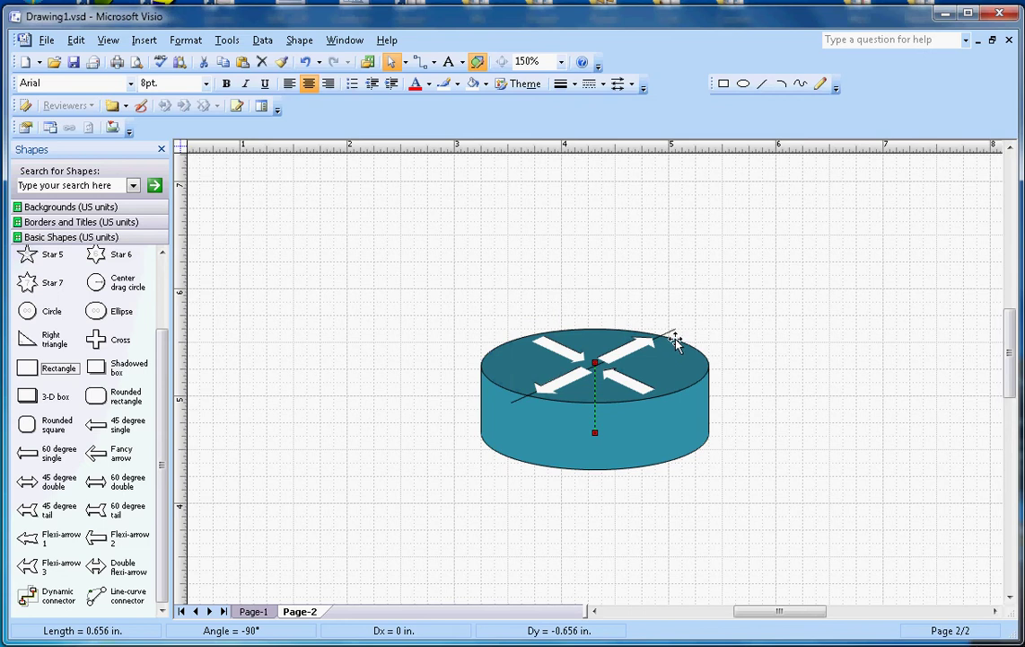
{"action": "left_click", "coordinate": [623, 385]}
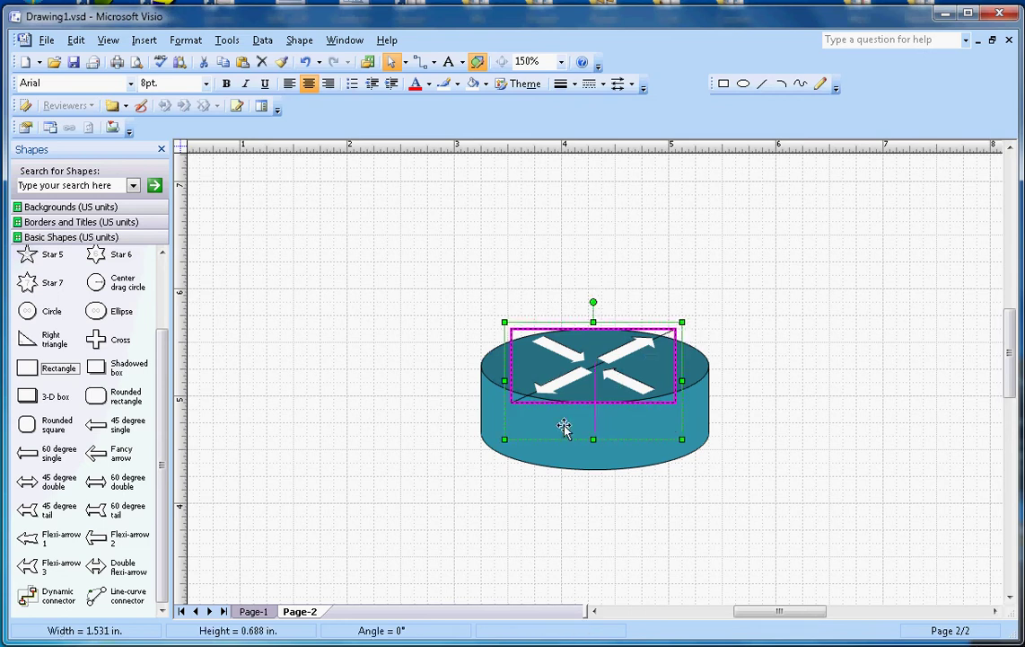
{"action": "right_click", "coordinate": [662, 416]}
{"action": "left_click", "coordinate": [716, 428]}
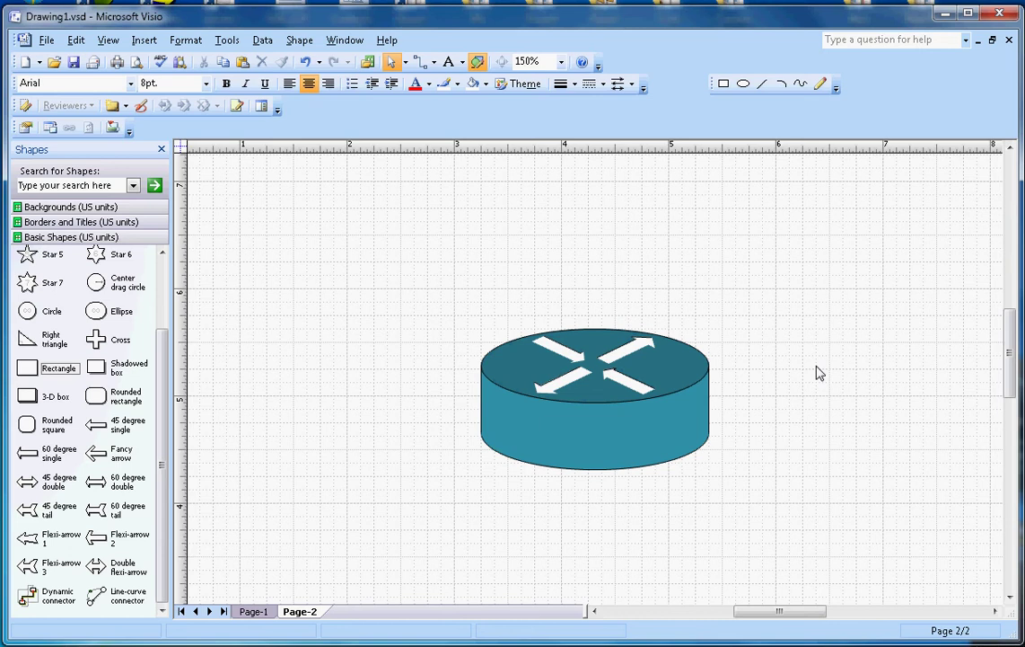
Group the teal cylinder pieces and four white arrows on Page-2 into one router shape
{"action": "left_click_drag", "start_coordinate": [402, 283], "coordinate": [780, 508]}
{"action": "right_click", "coordinate": [632, 398]}
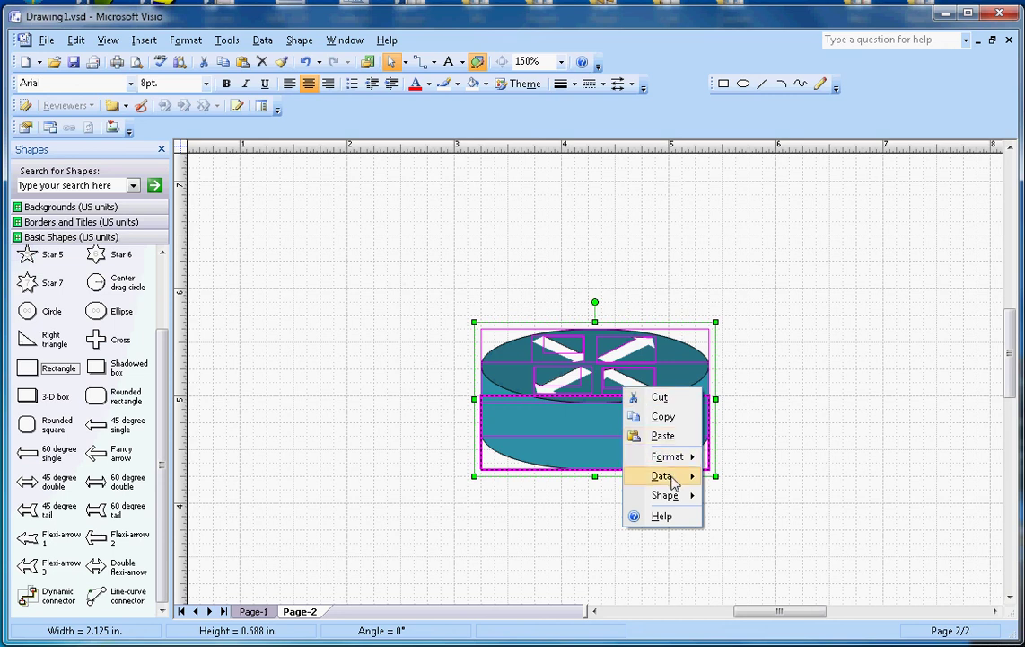
{"action": "mouse_move", "coordinate": [669, 495]}
{"action": "left_click", "coordinate": [747, 503]}
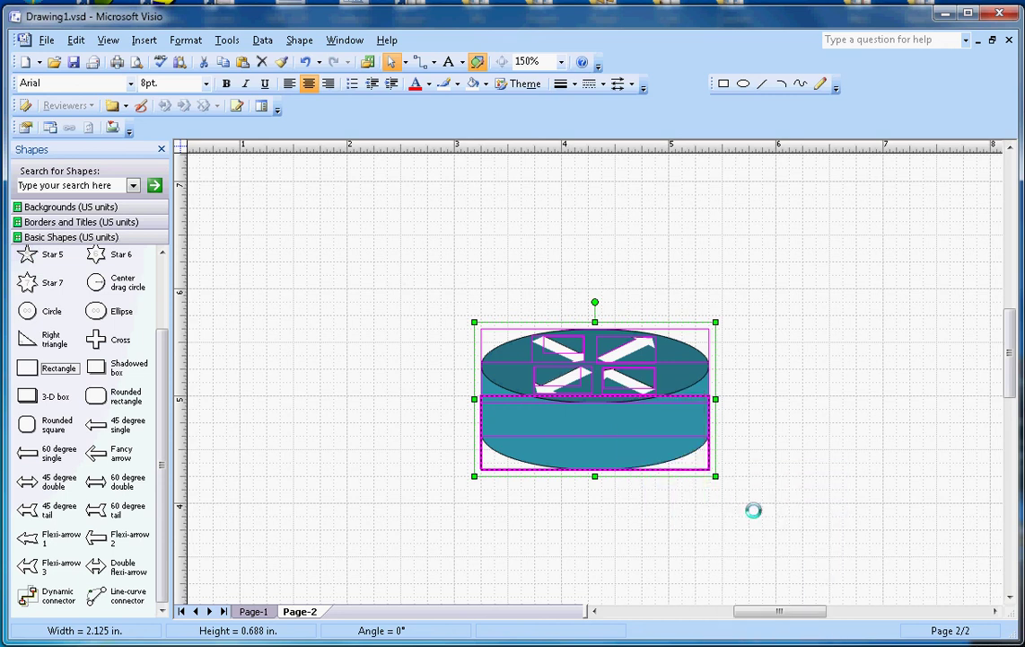
{"action": "left_click", "coordinate": [800, 468]}
{"action": "left_click", "coordinate": [674, 434]}
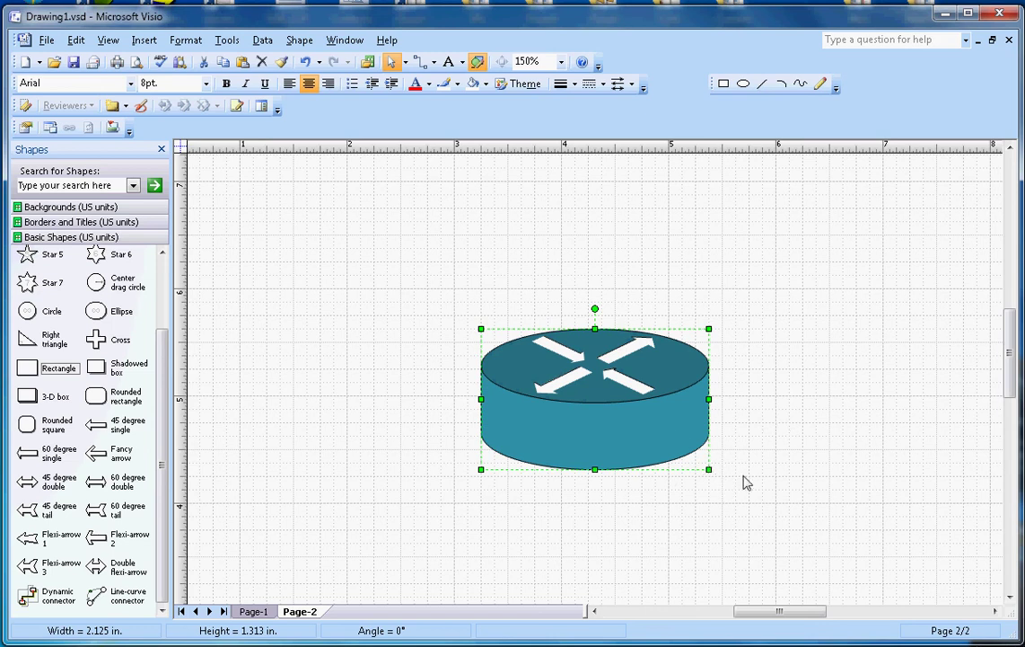
{"action": "left_click", "coordinate": [817, 466]}
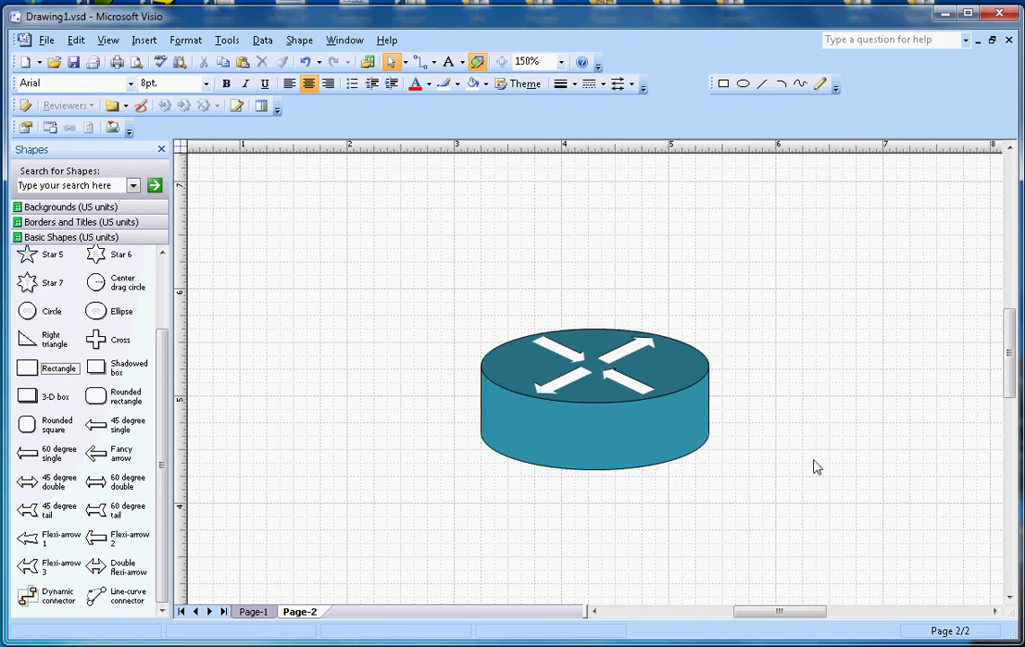